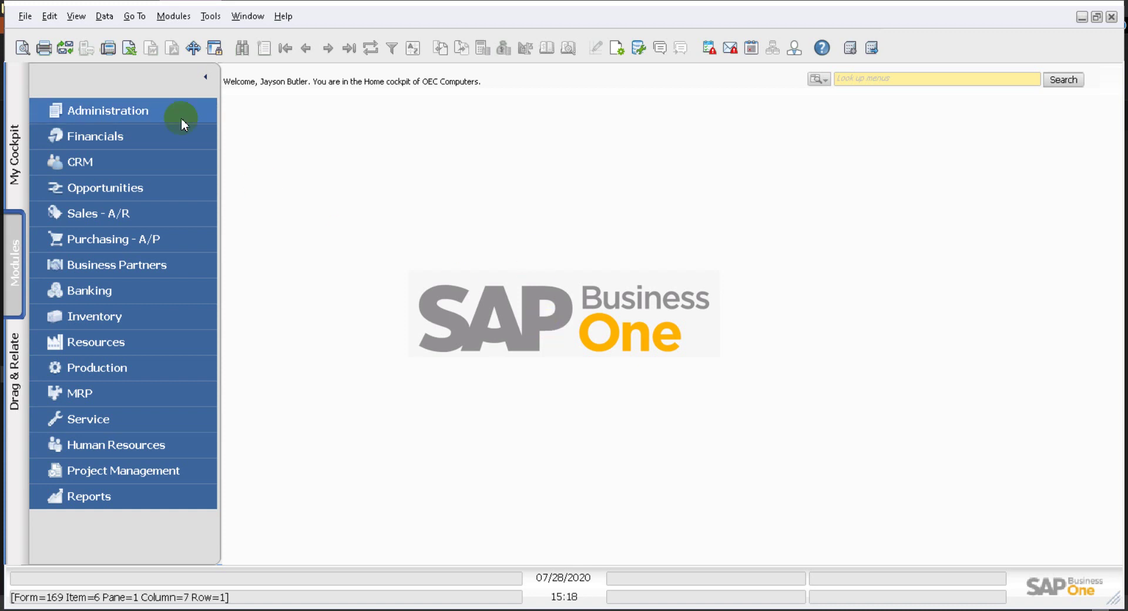
Open User-Defined Tables - Setup from Tools > Customization Tools.
left_click(220, 18)
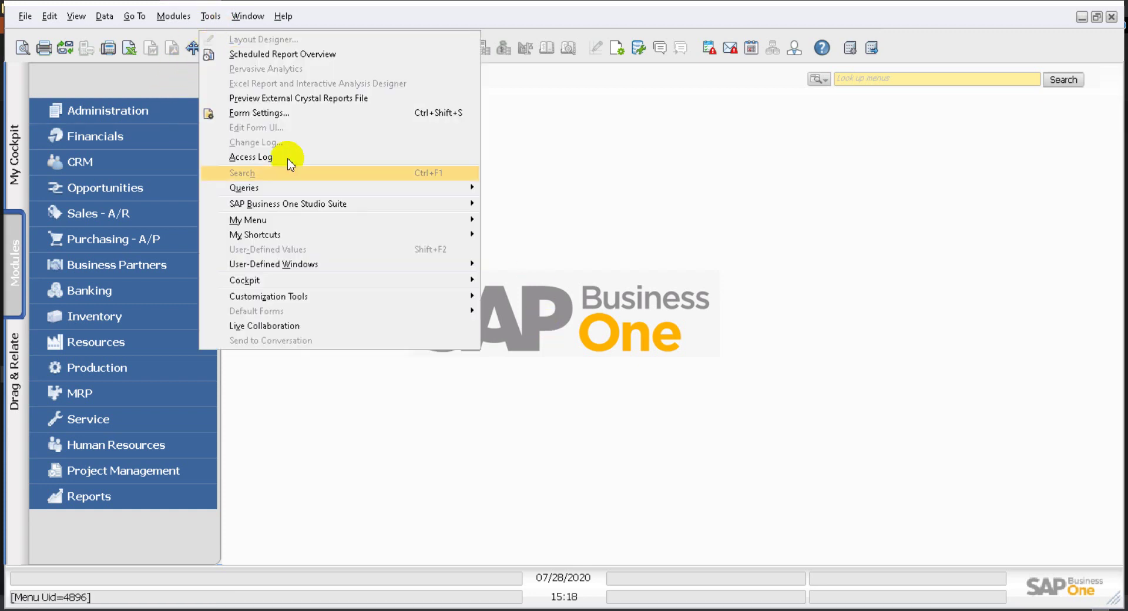
mouse_move(427, 304)
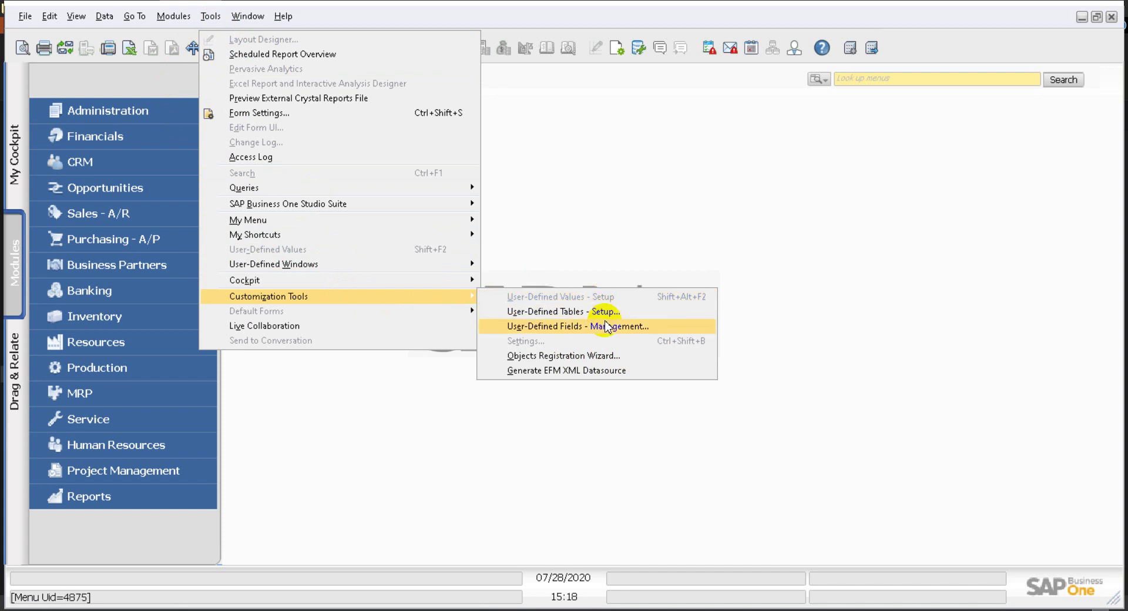
left_click(563, 311)
left_click(211, 16)
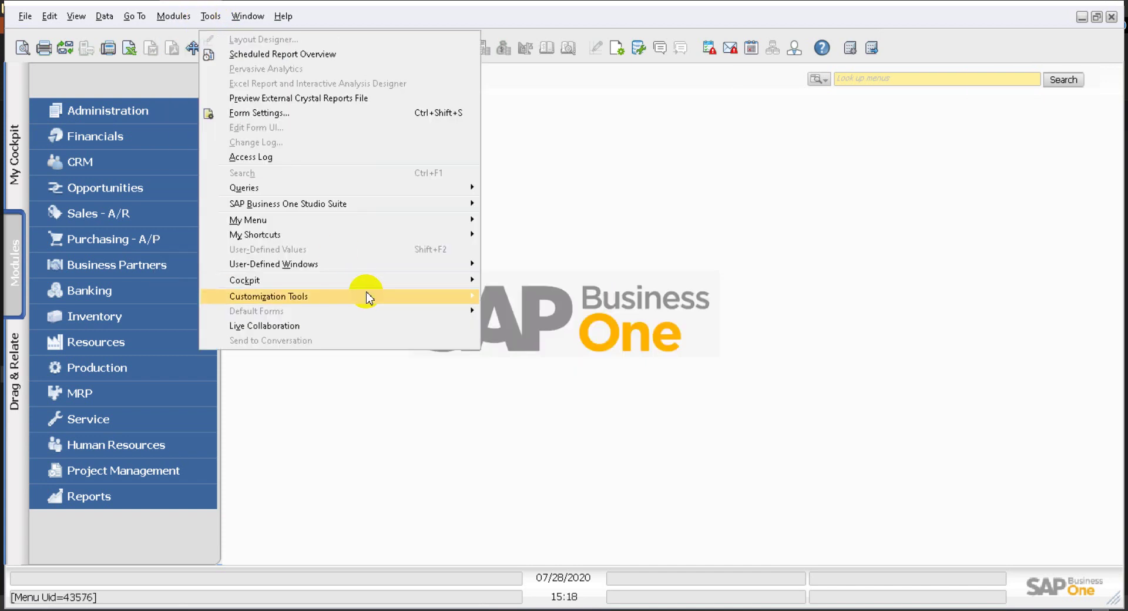
mouse_move(368, 297)
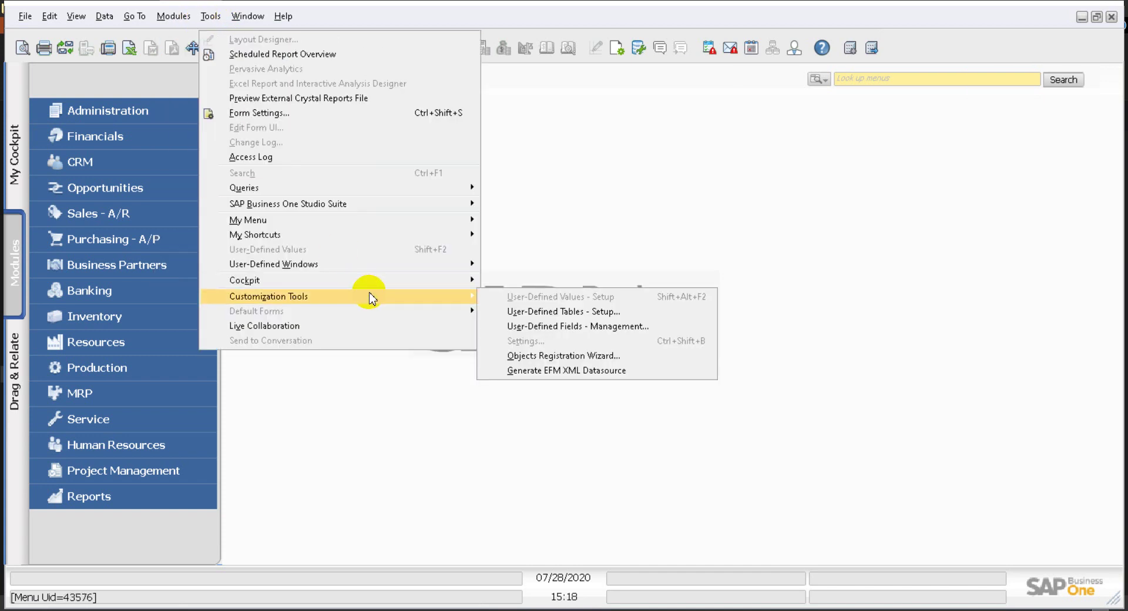
left_click(584, 318)
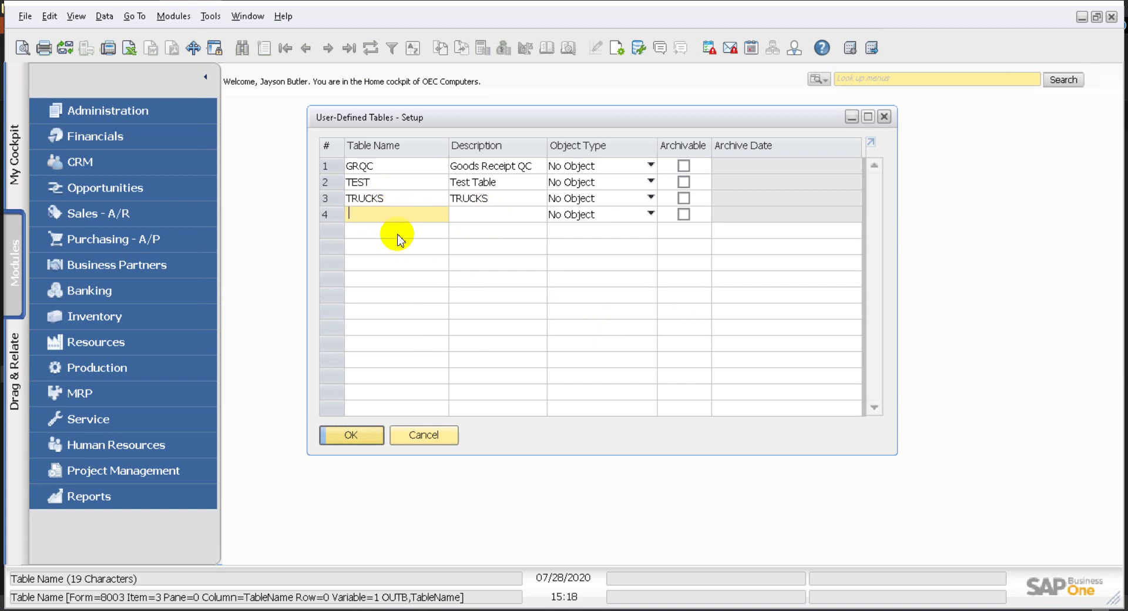
Add table VMST described as Vehicle Table with object type Document, and update.
type("VMST")
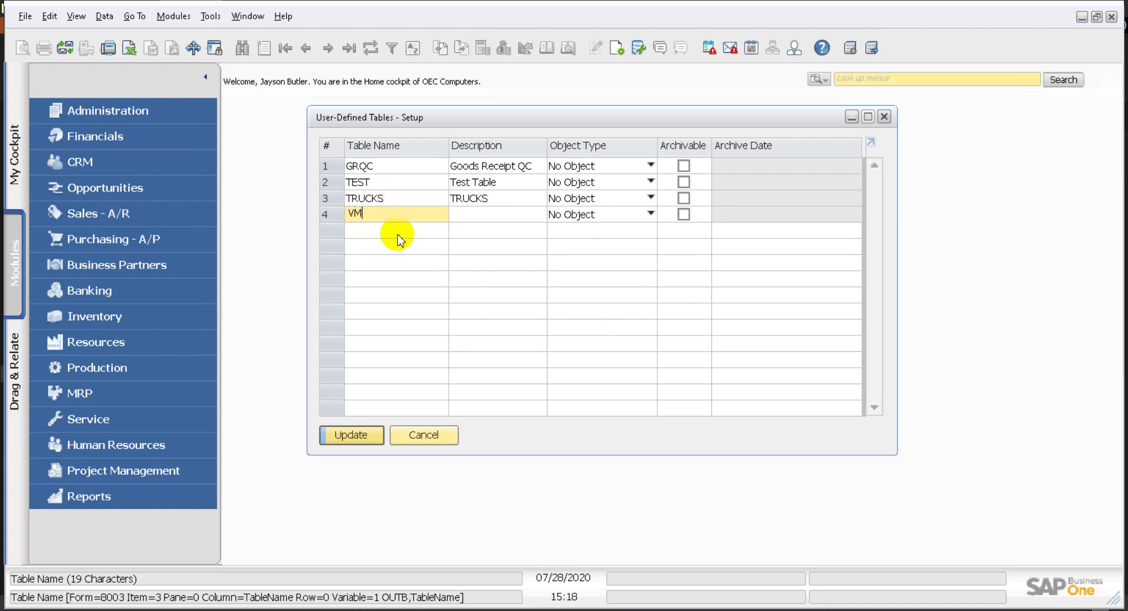
key("Tab")
type("V")
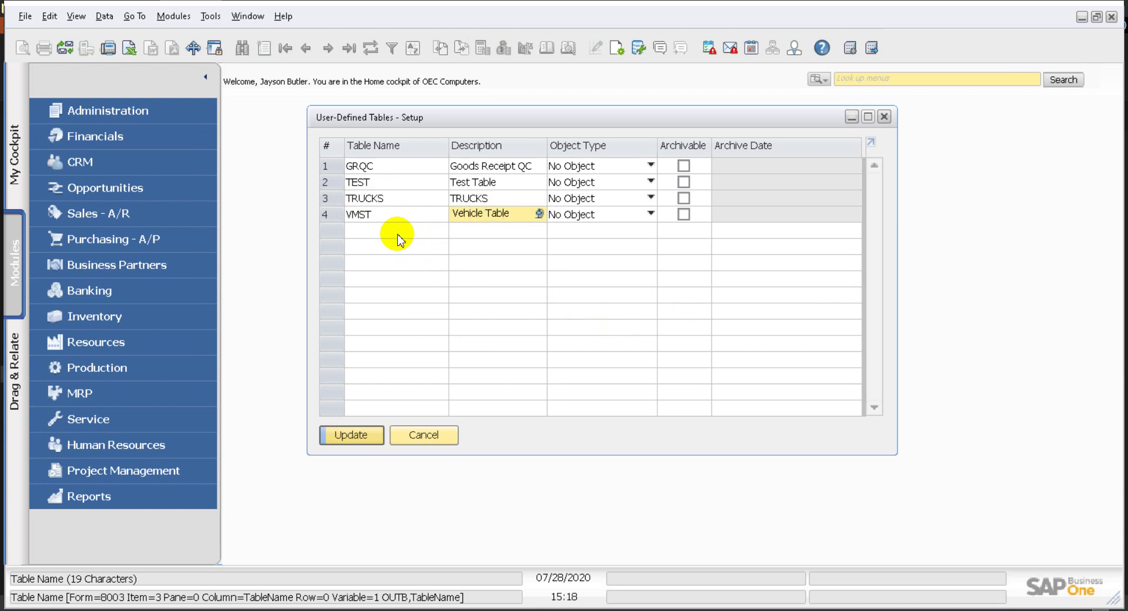
left_click(624, 216)
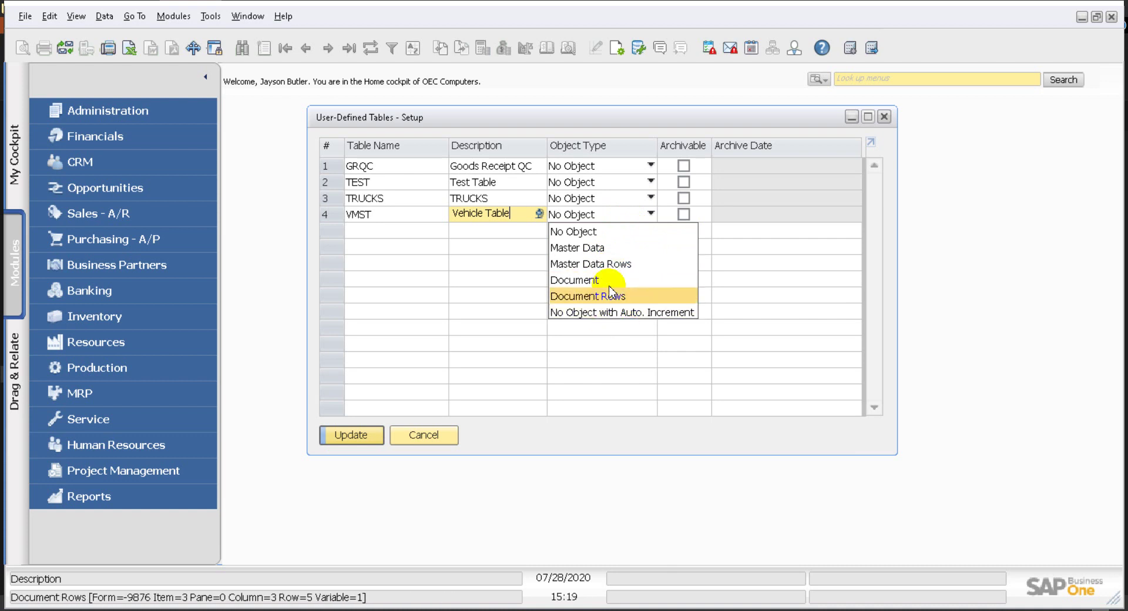
left_click(567, 280)
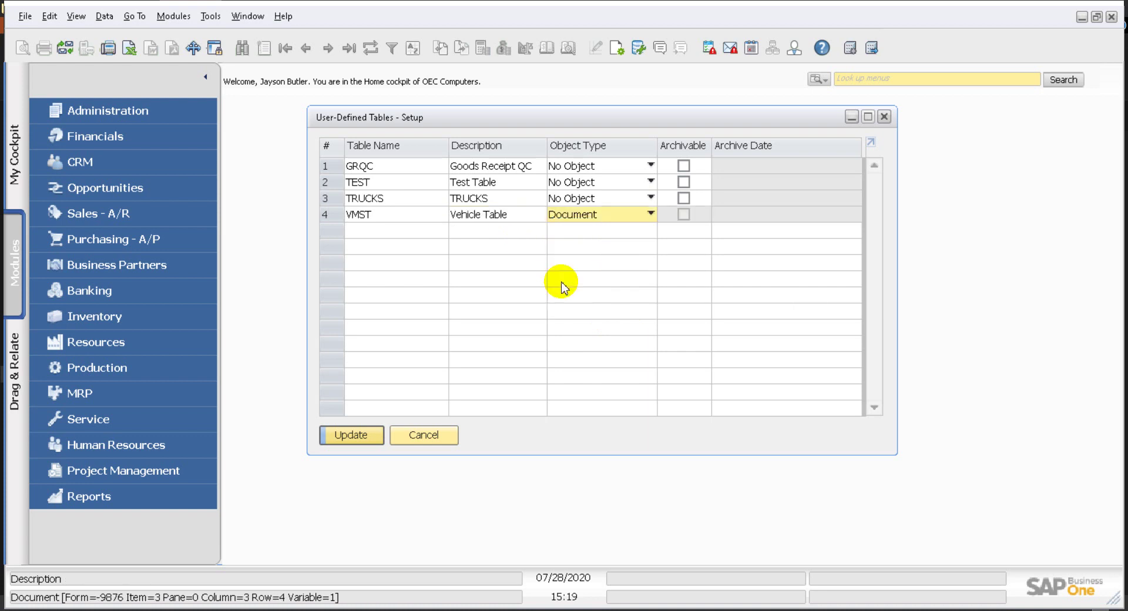
left_click(358, 435)
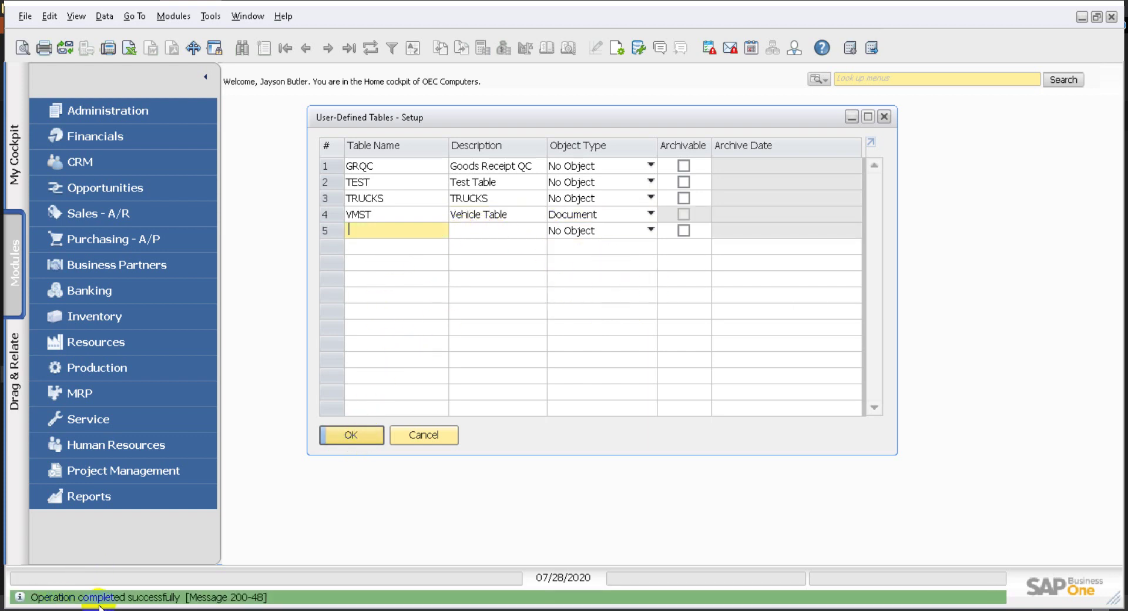
Add table VMST_CHILD as 'Vehicle child Table' with object type Document Rows, fixing the name, and update.
left_click(400, 234)
type("VMST_")
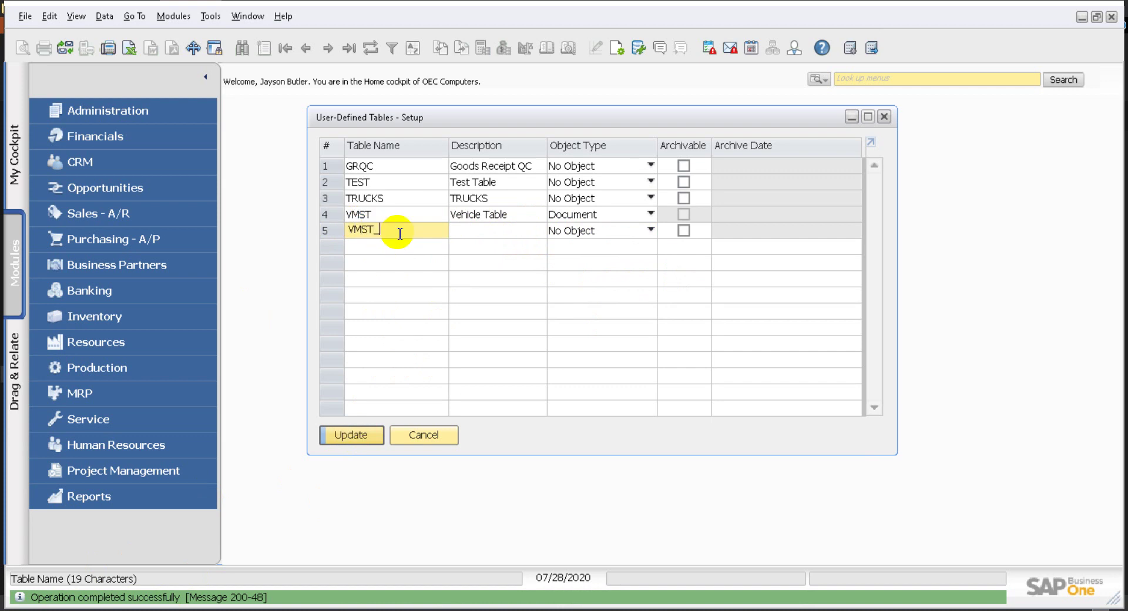
type("Child")
key("Tab")
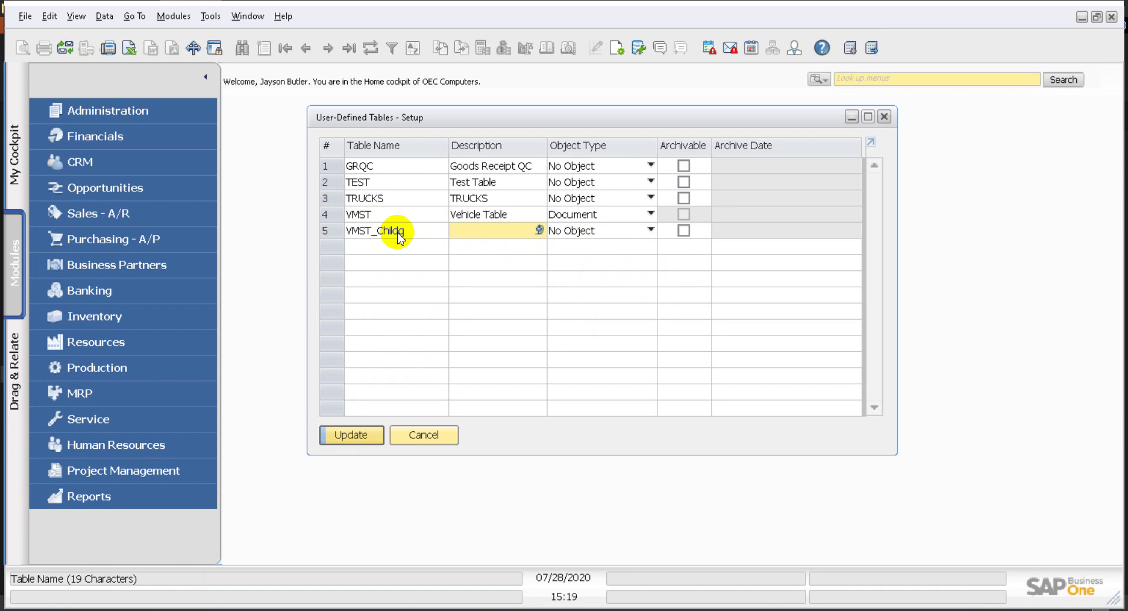
type("B")
type("ehicle child Table")
left_click(606, 233)
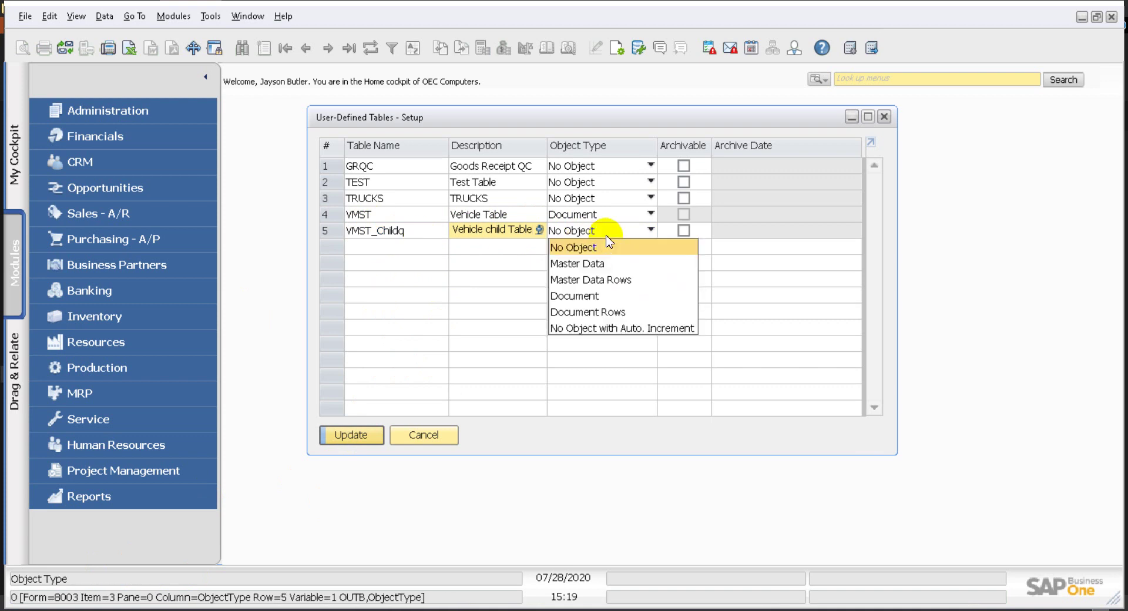
left_click(623, 312)
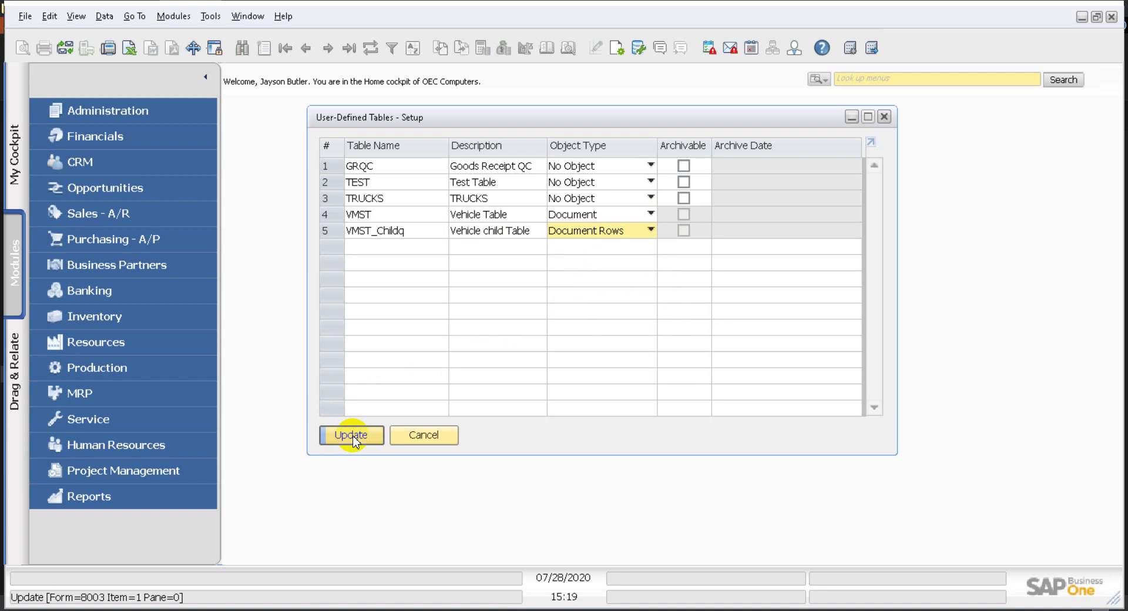
left_click(418, 232)
left_click(418, 231)
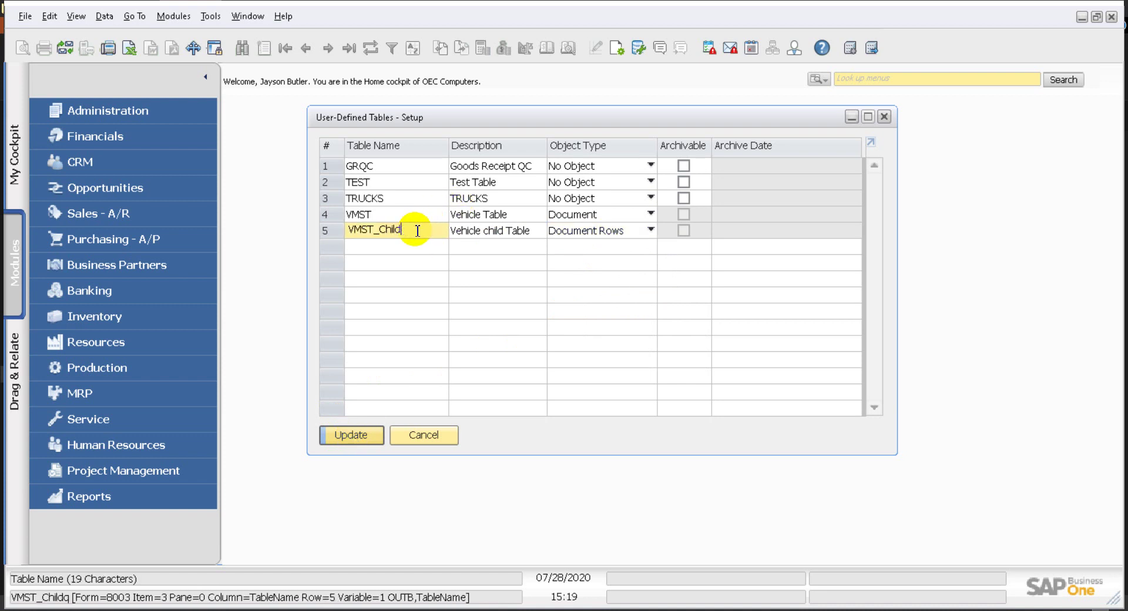
left_click(354, 438)
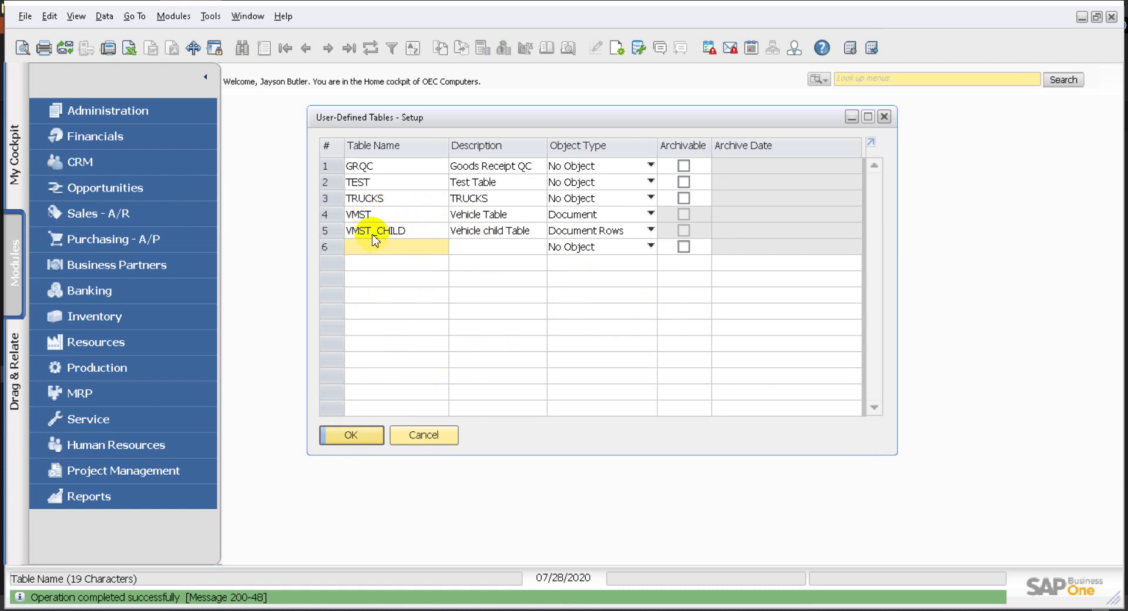
Close table setup, open User-Defined Fields - Management and select Vehicle Table under User Tables.
left_click(350, 434)
left_click(211, 15)
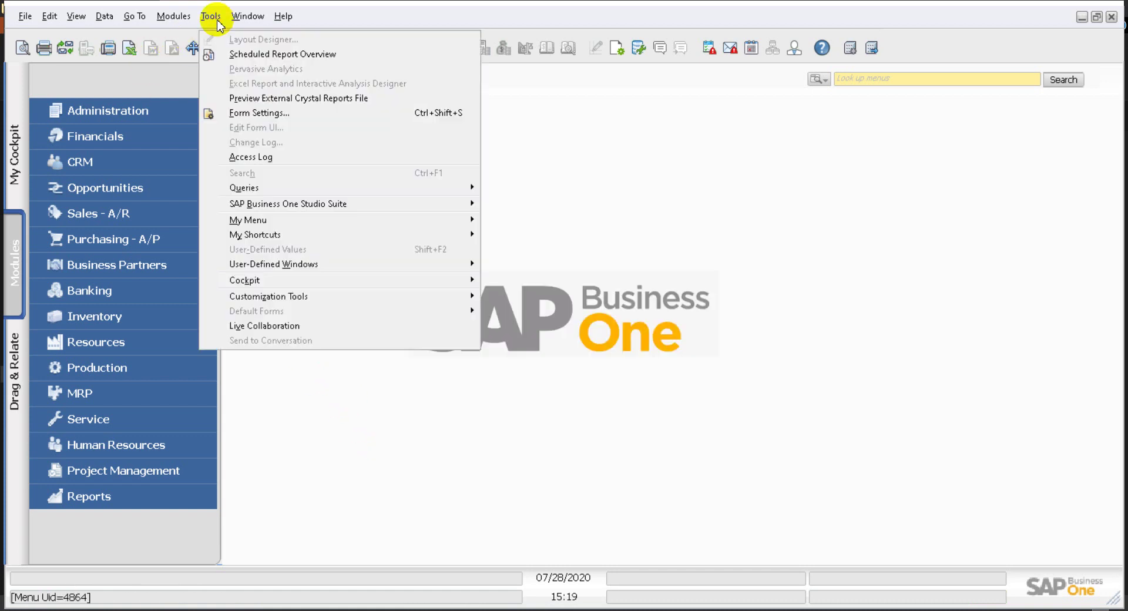
mouse_move(317, 303)
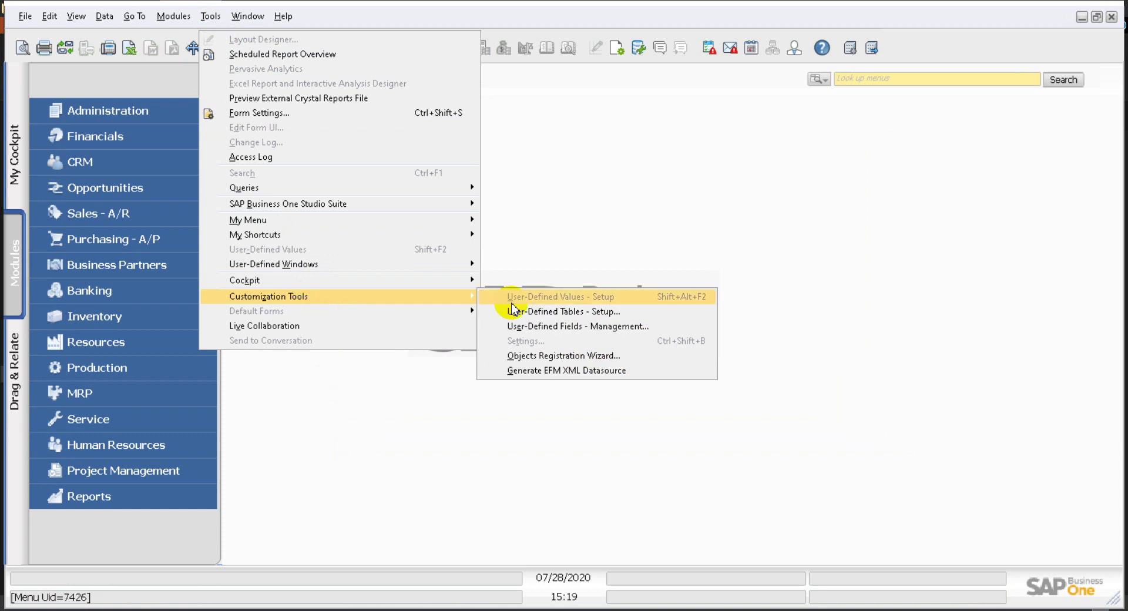
left_click(532, 327)
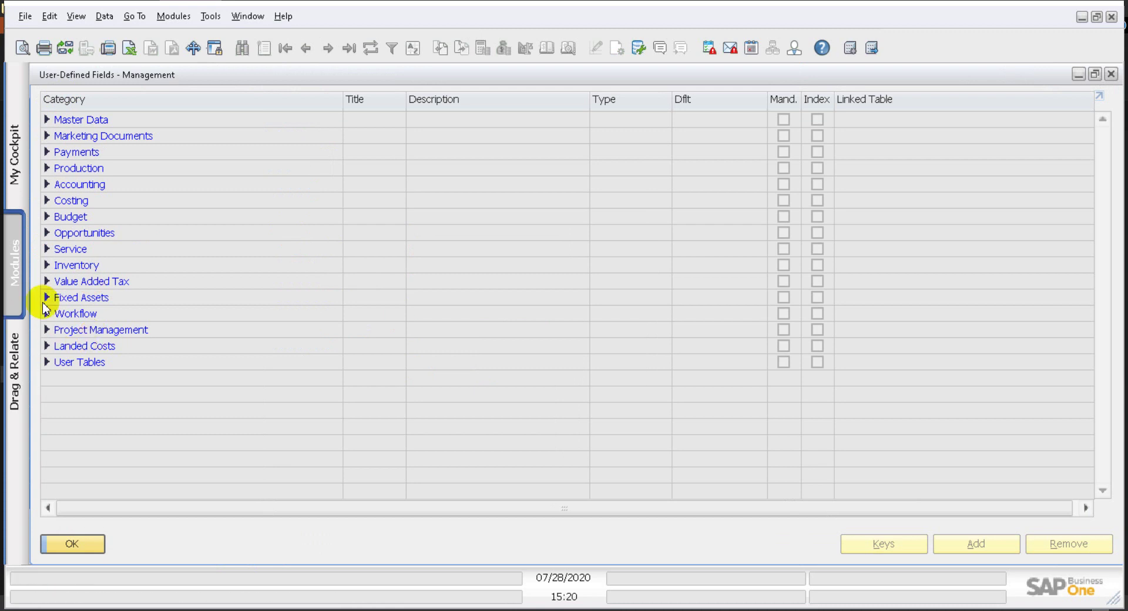
left_click(47, 362)
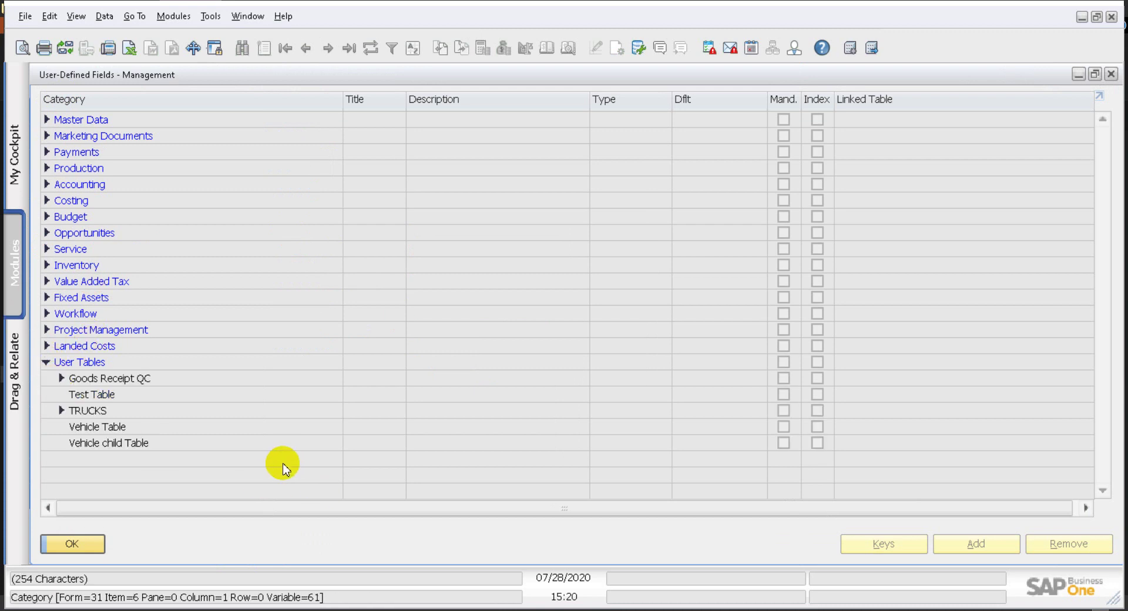
left_click(83, 427)
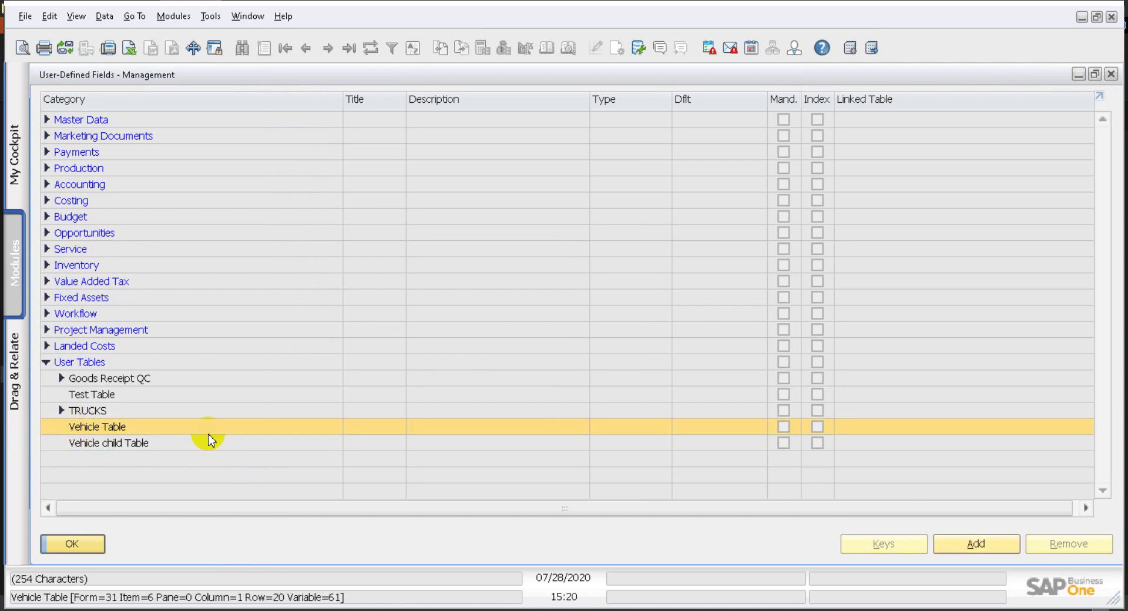
Add an alphanumeric Name field to Vehicle Table and confirm it.
left_click(975, 544)
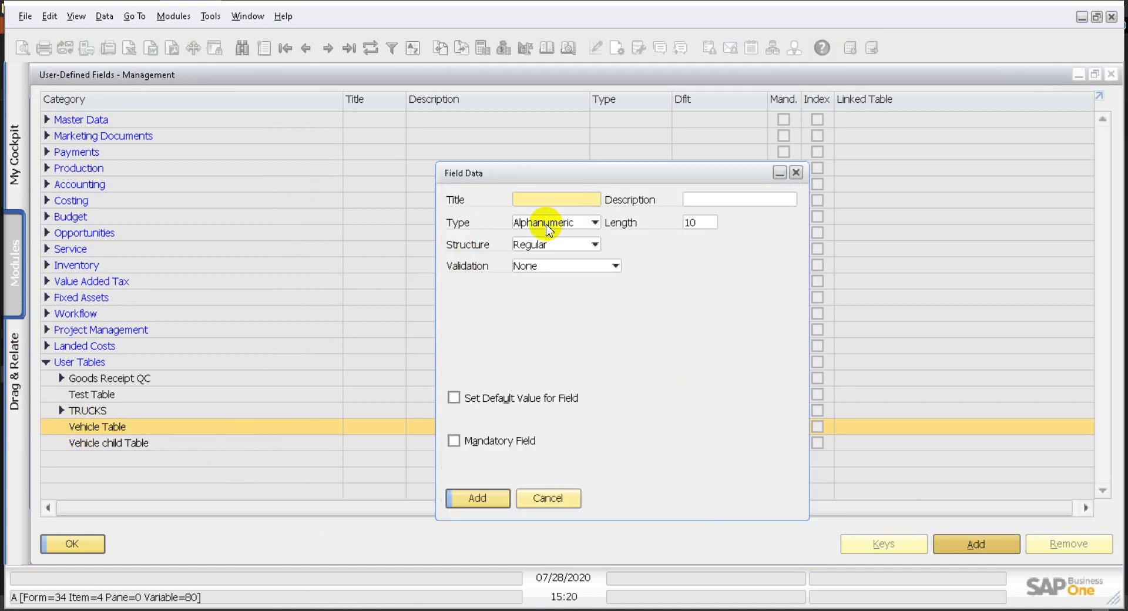
type("Name")
key("Tab")
type("MName")
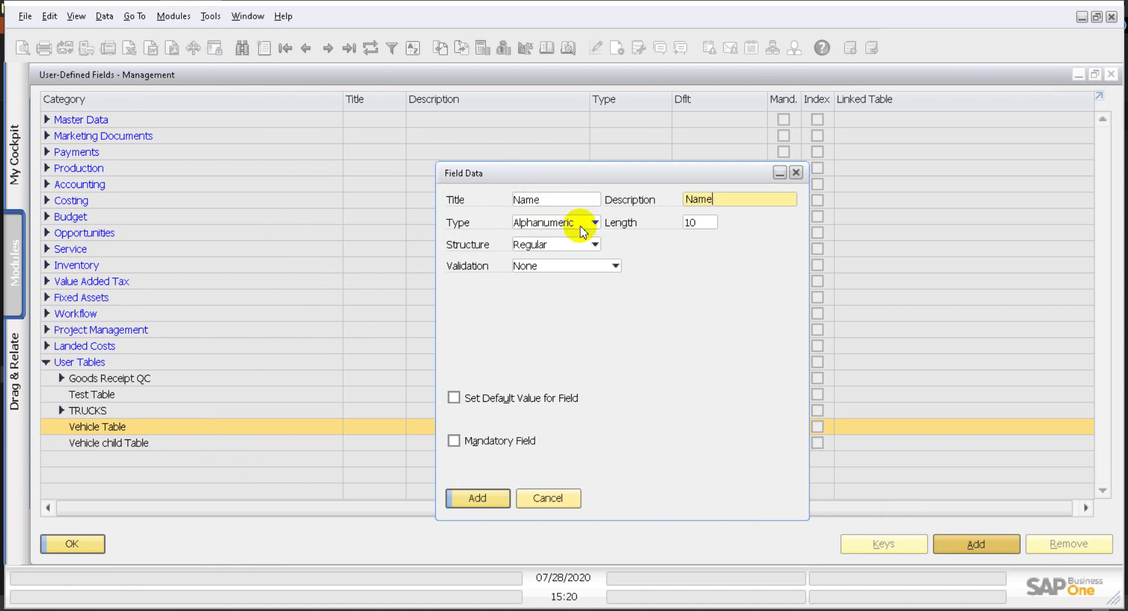
left_click(576, 223)
left_click(565, 245)
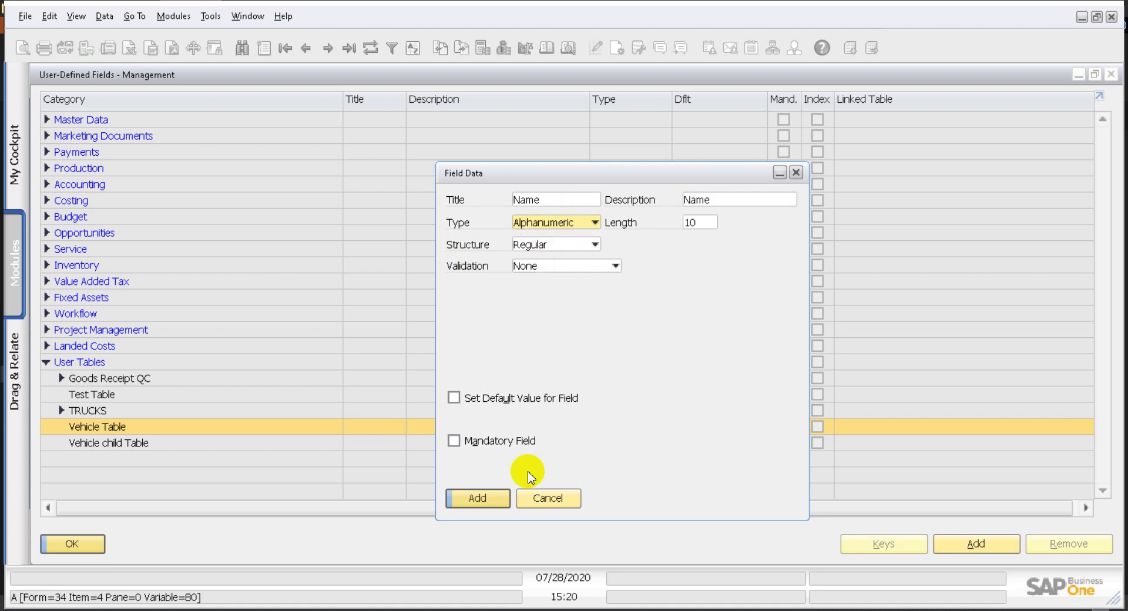
left_click(478, 498)
left_click(372, 338)
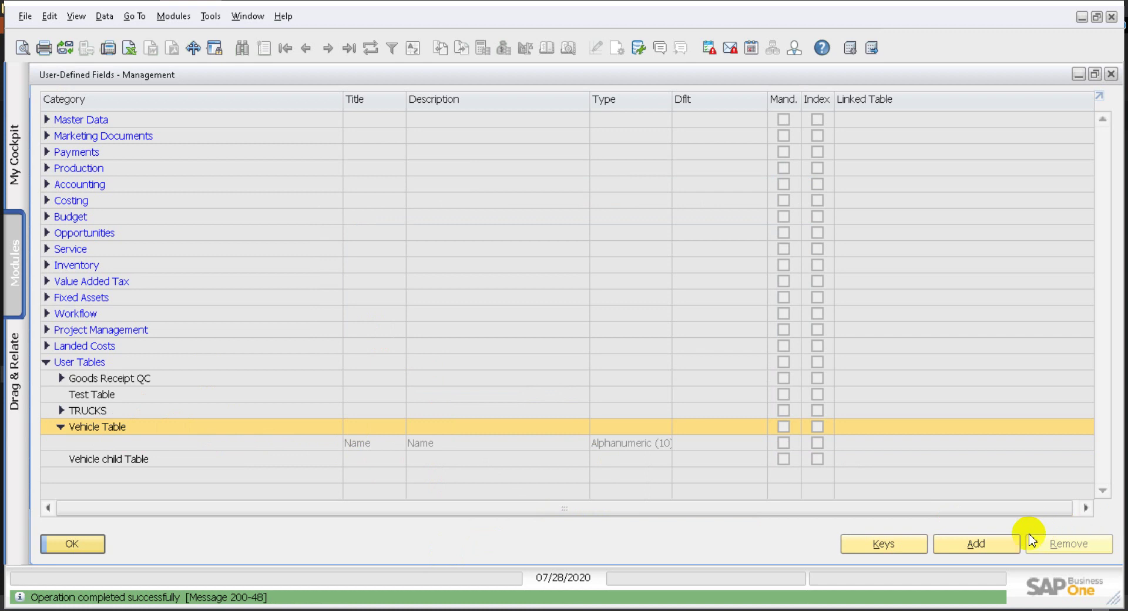
Add a Date field with Date/Time type and Date structure to Vehicle Table.
left_click(990, 544)
type("Date")
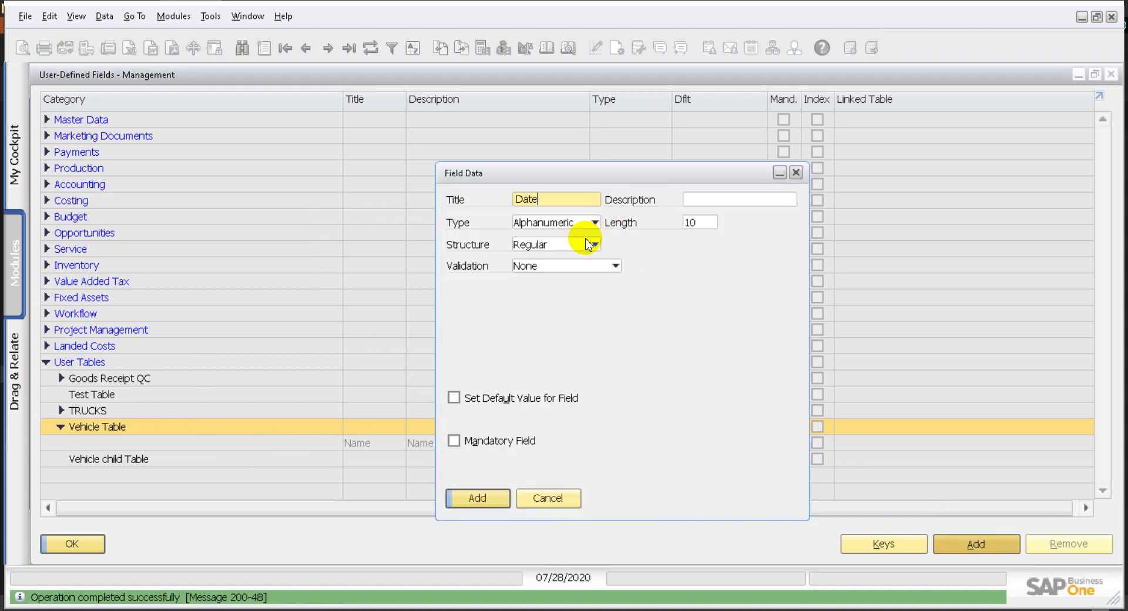
key("Tab")
type("Date")
left_click(580, 224)
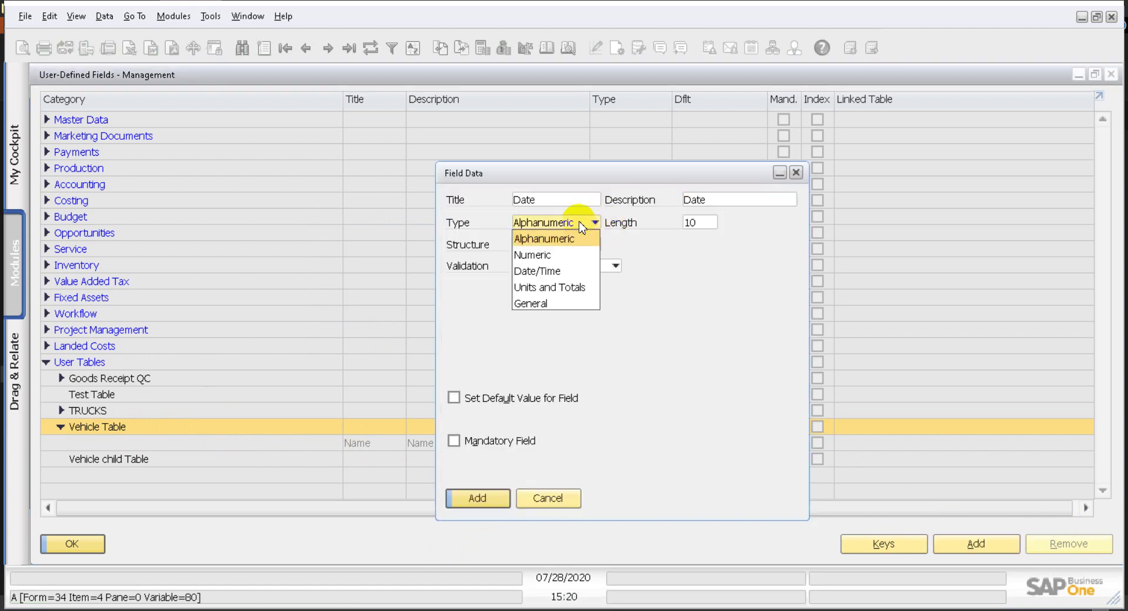
left_click(565, 271)
left_click(591, 245)
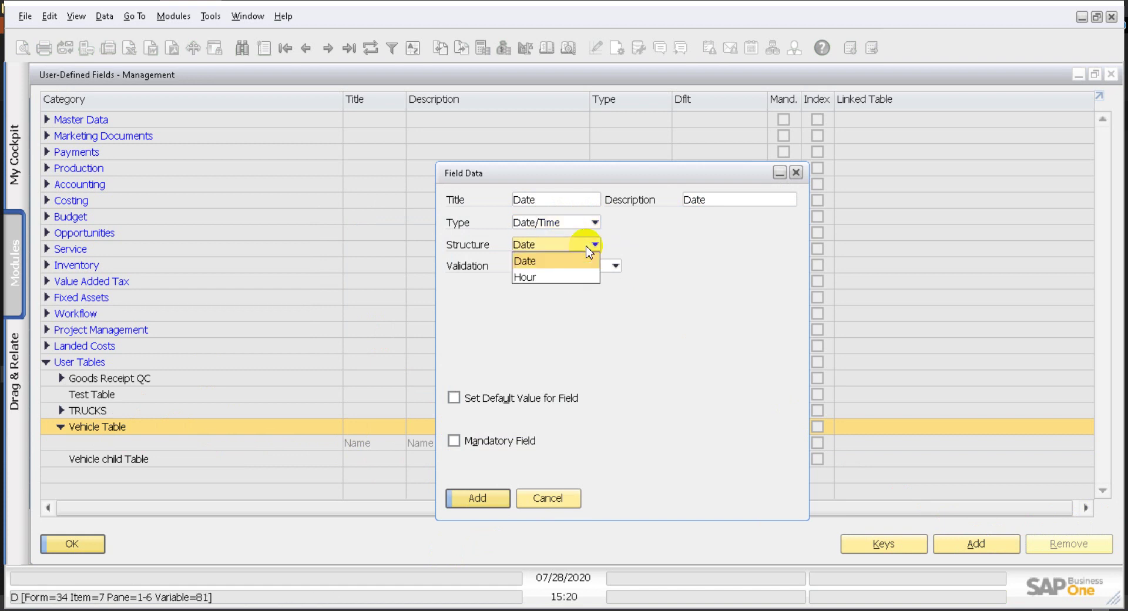
left_click(585, 257)
left_click(477, 498)
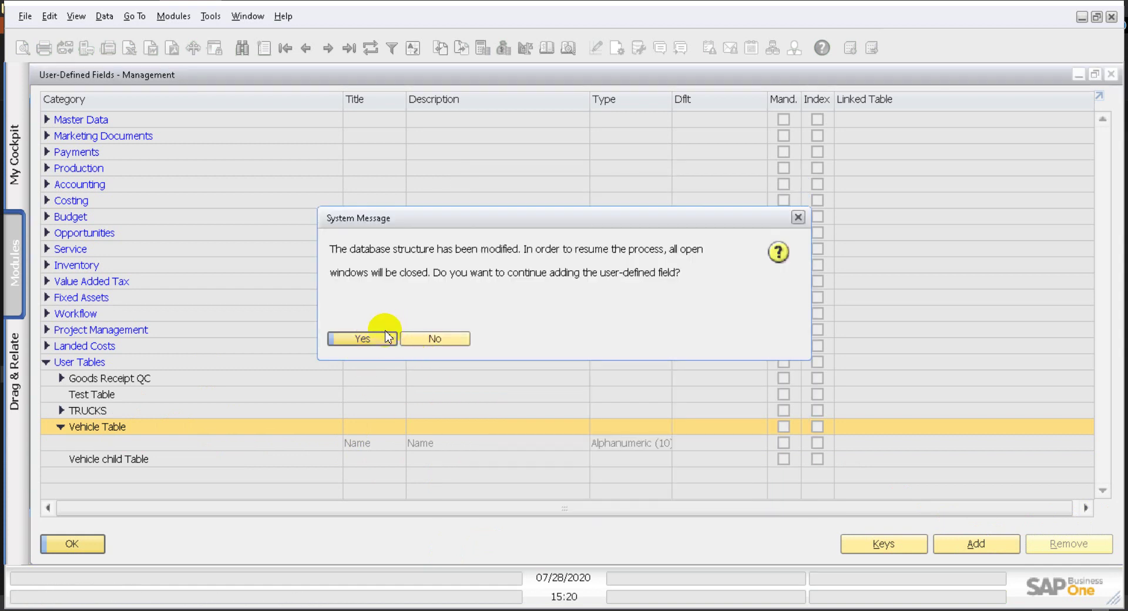
left_click(363, 338)
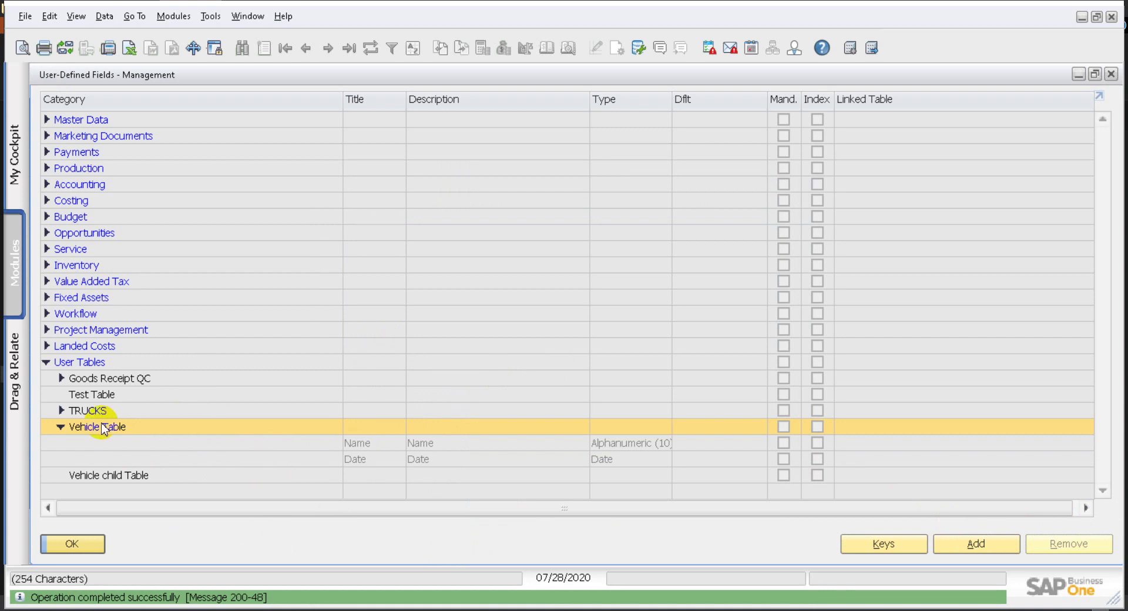
left_click(152, 429)
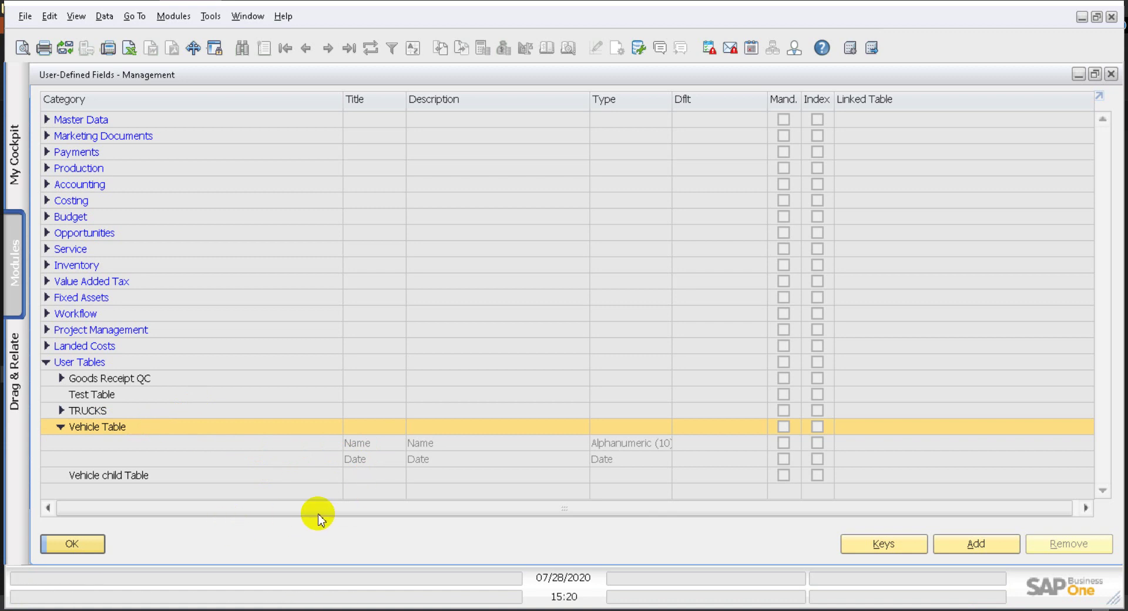
Add a VehicleCode alphanumeric field to Vehicle child Table and confirm it.
left_click(121, 477)
left_click(981, 543)
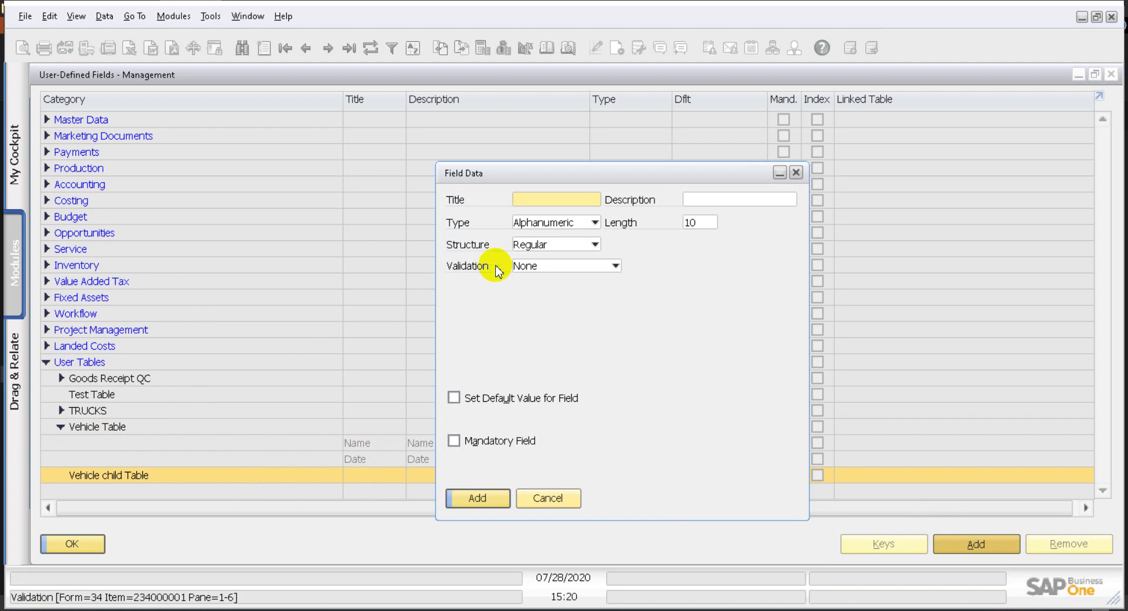
type("It")
type("em")
type("Veh")
type("icleCode")
key("Tab")
type("V")
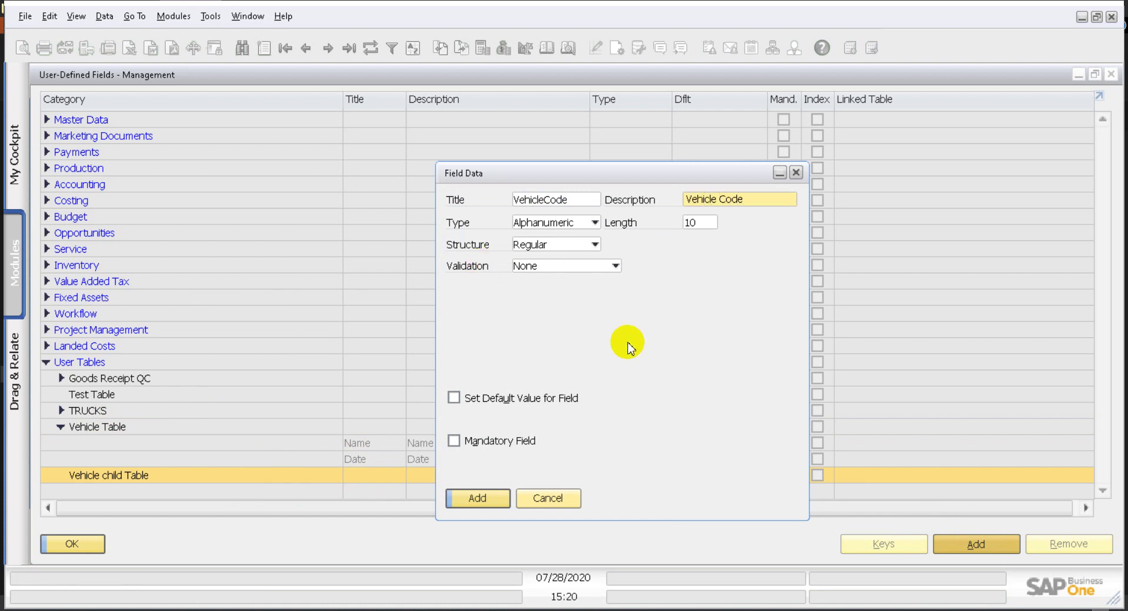
left_click(494, 498)
left_click(377, 342)
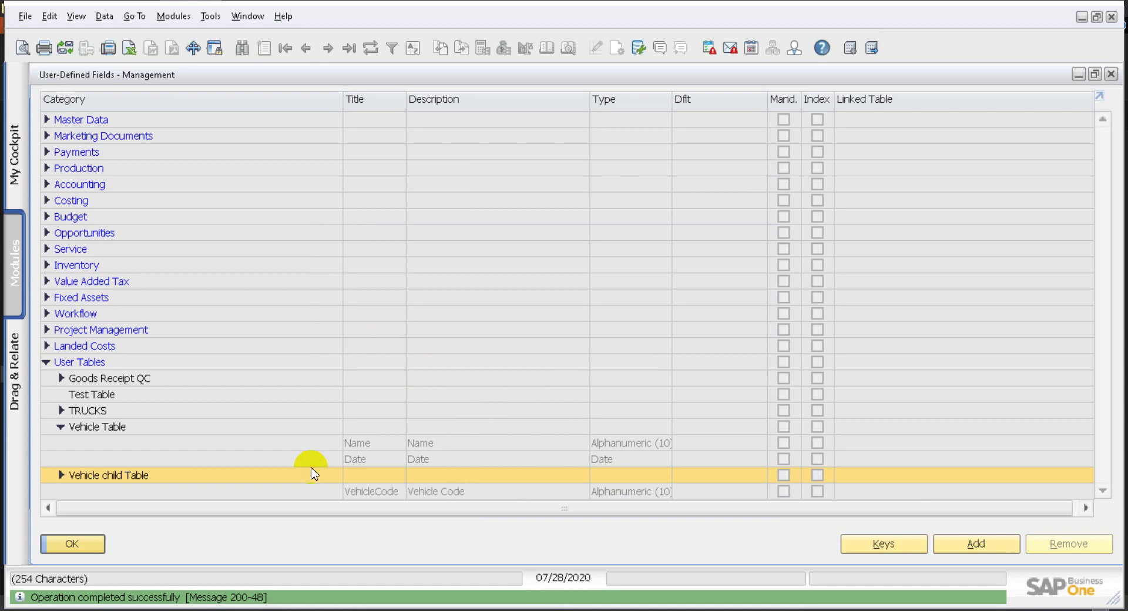
Add a Description field of length 20 to Vehicle child Table, then close the fields window.
left_click(999, 542)
type("Des")
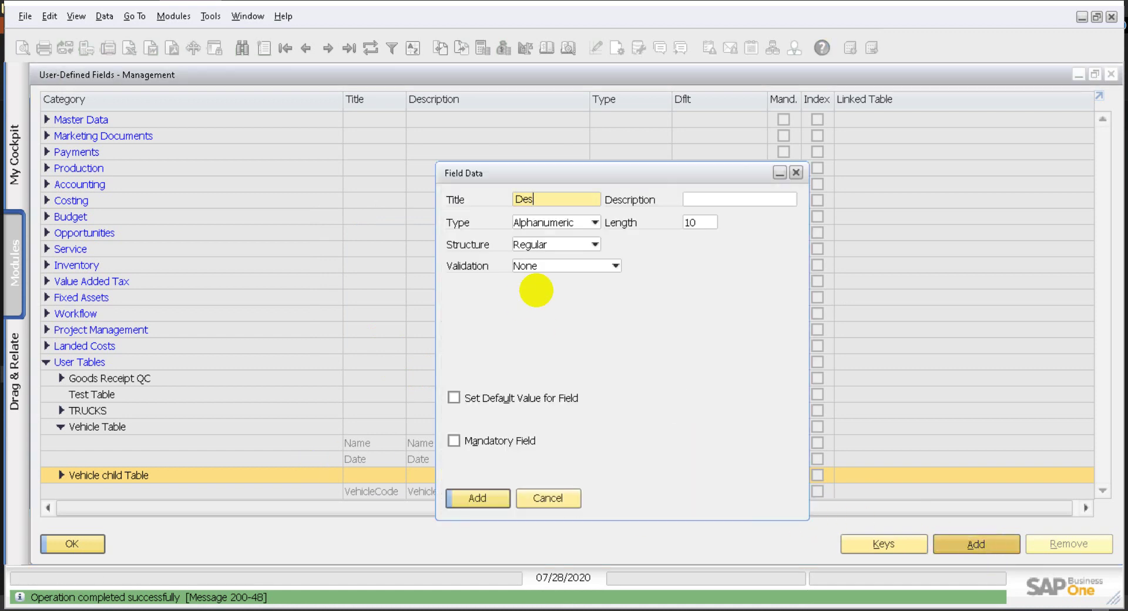
type("cription")
key("Tab")
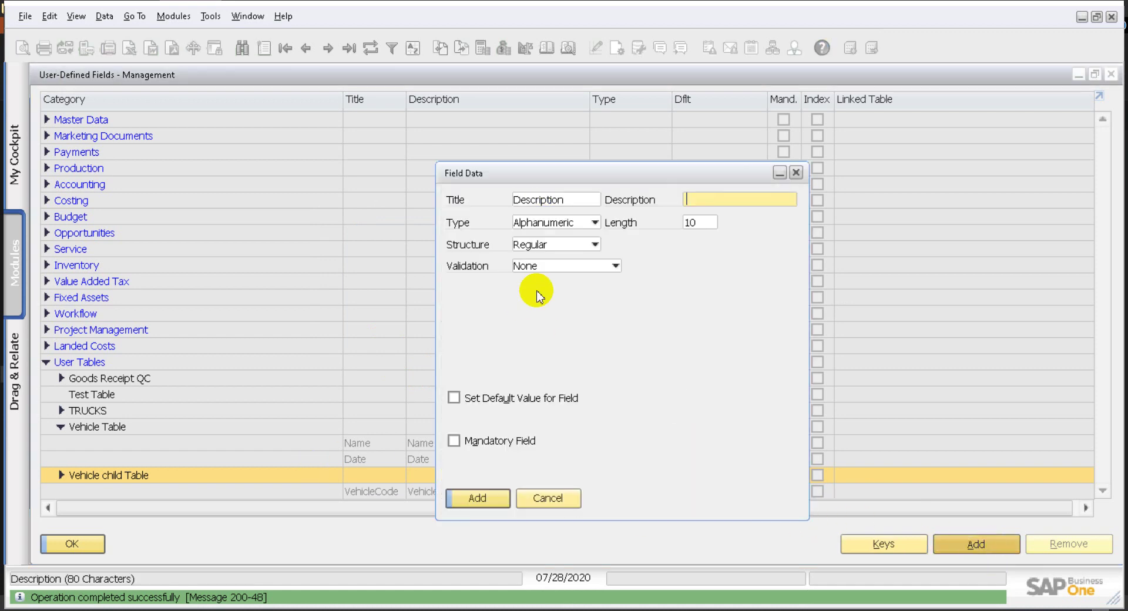
type("Description")
double_click(696, 223)
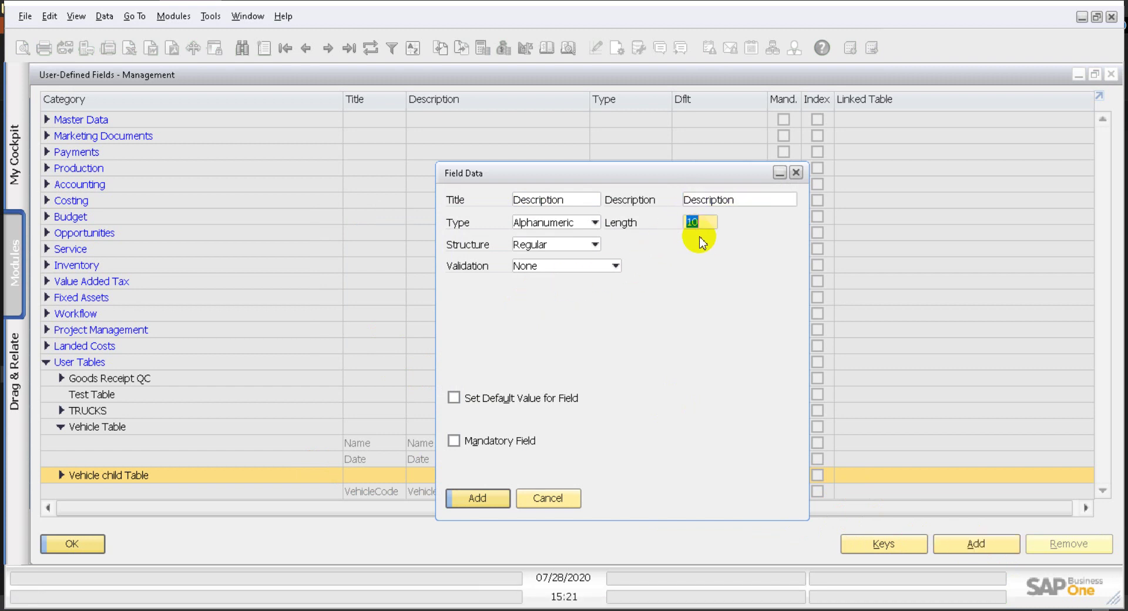
type("20")
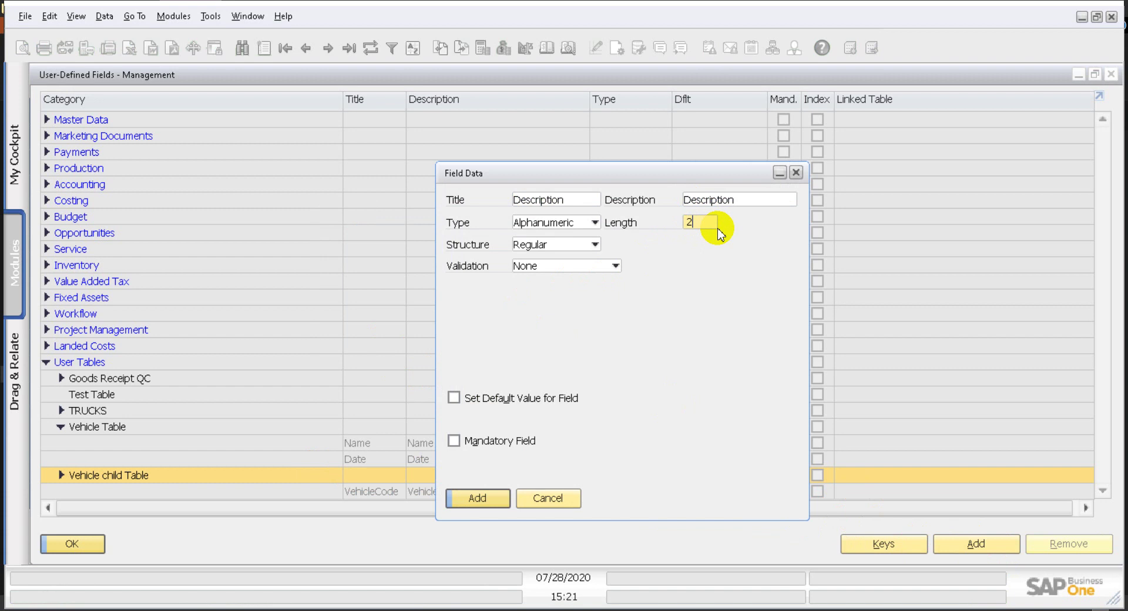
left_click(496, 494)
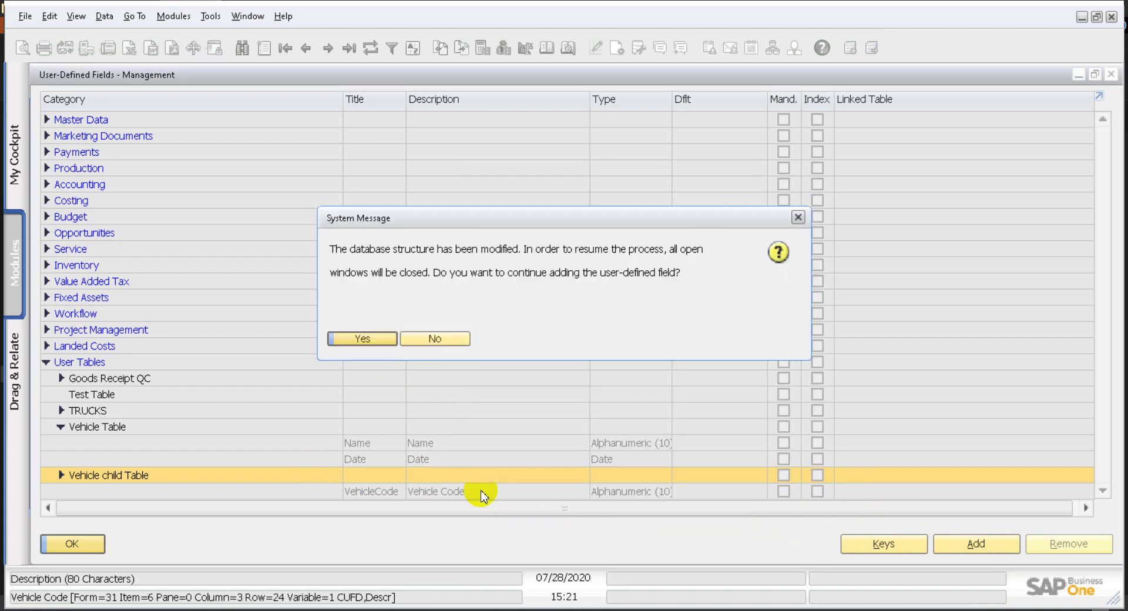
left_click(362, 340)
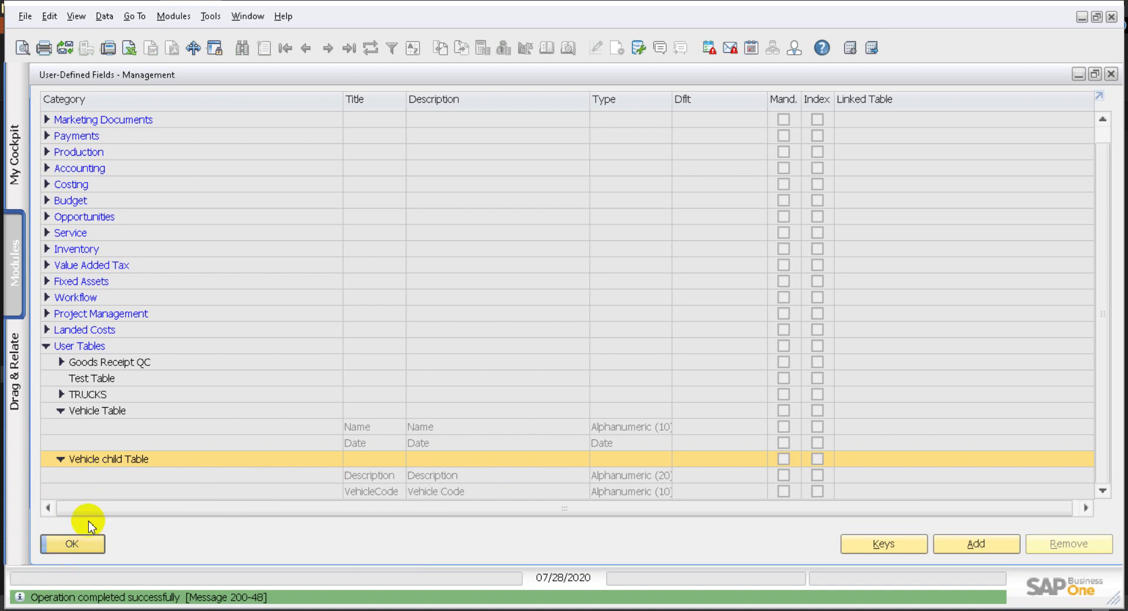
left_click(92, 547)
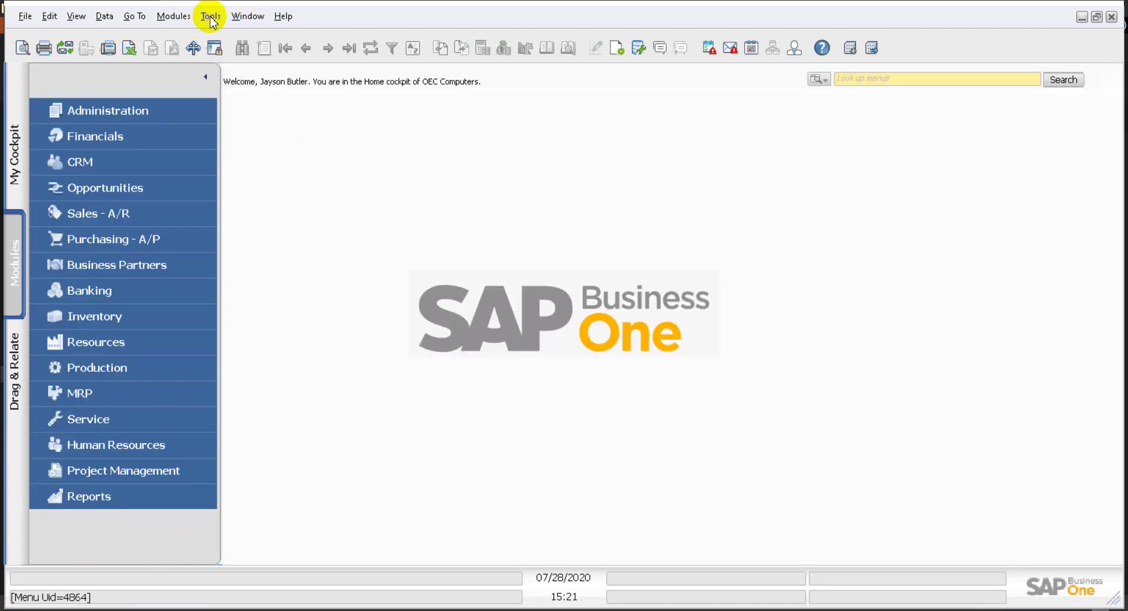
Launch the Objects Registration Wizard and move past its introduction page.
left_click(210, 16)
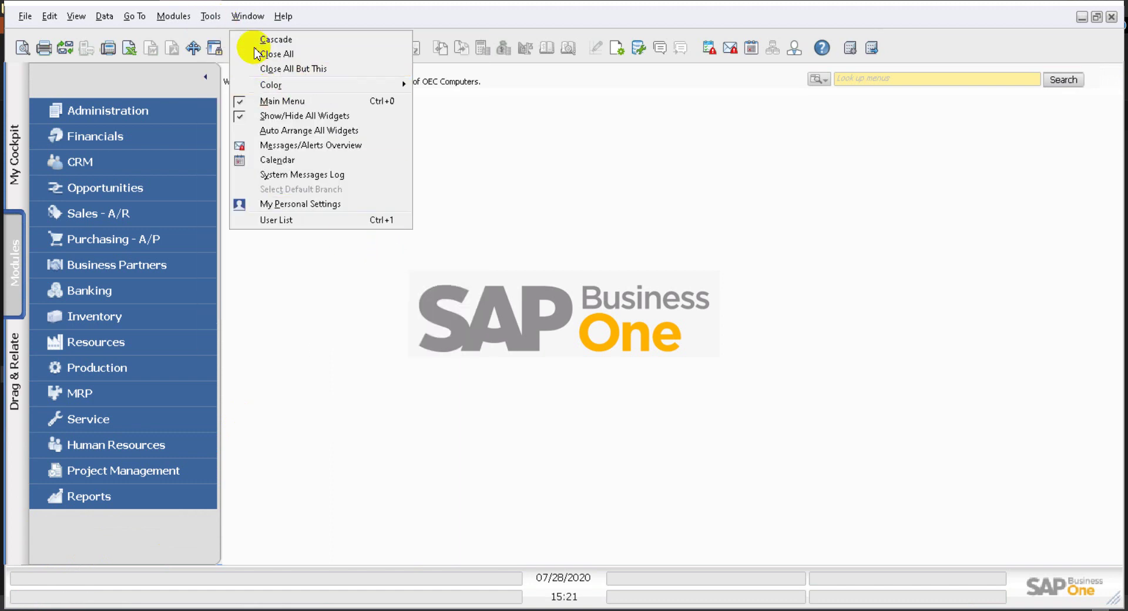
mouse_move(328, 297)
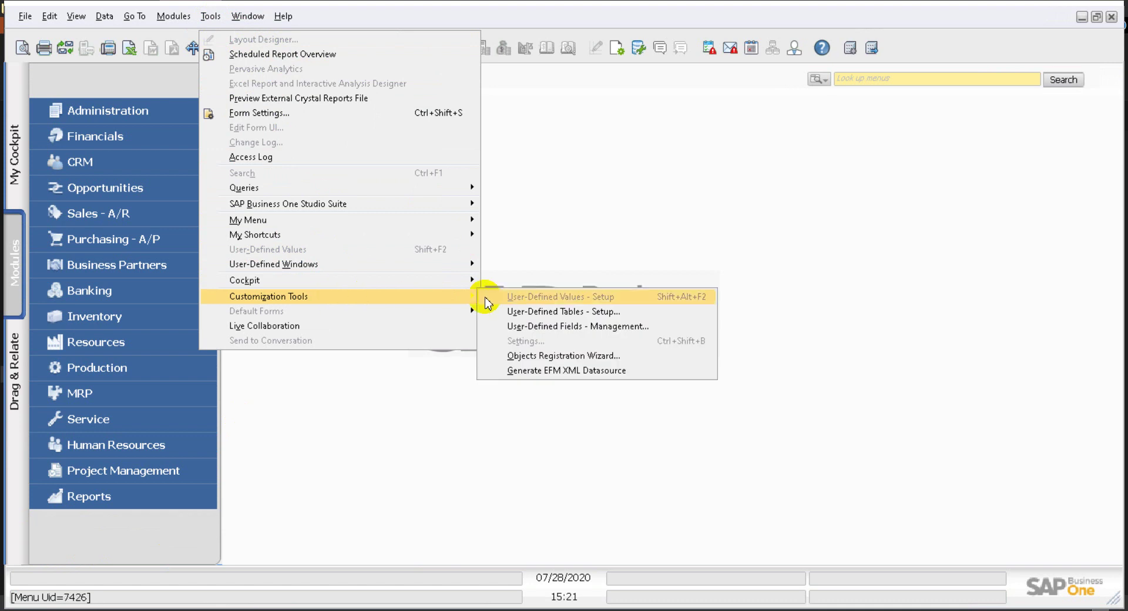
left_click(623, 359)
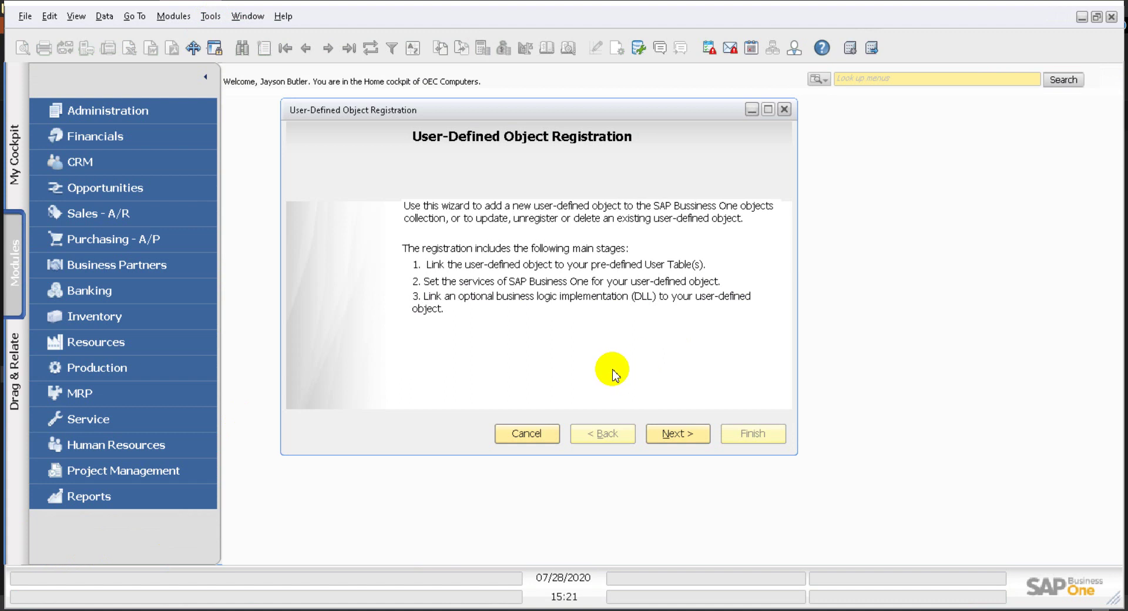
left_click(692, 440)
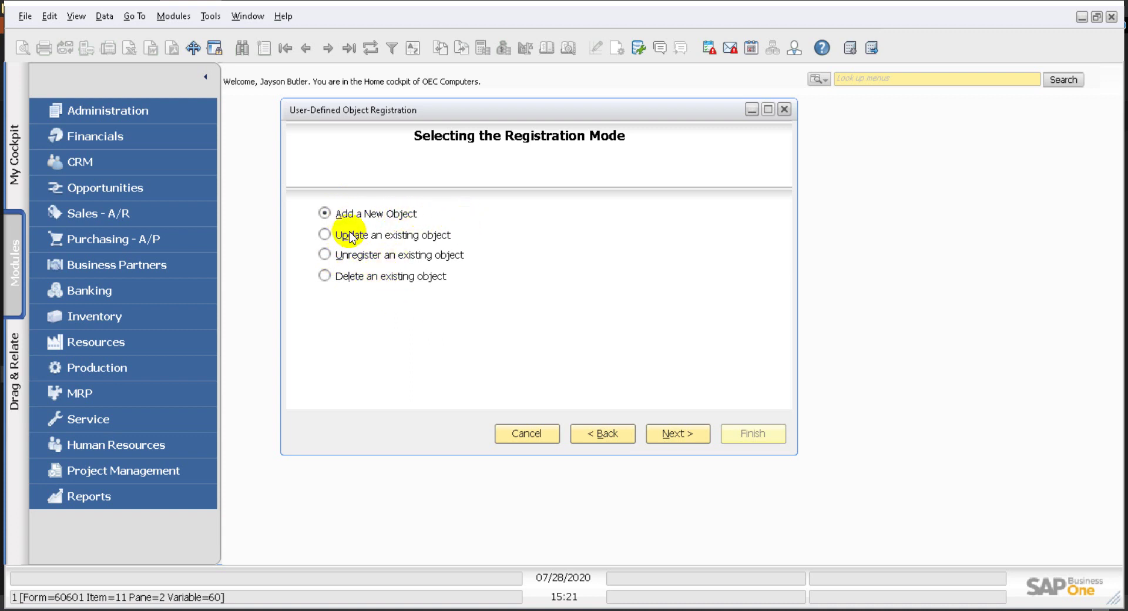
Proceed with Add a New Object and enter VMST as Unique ID and Name.
left_click(691, 438)
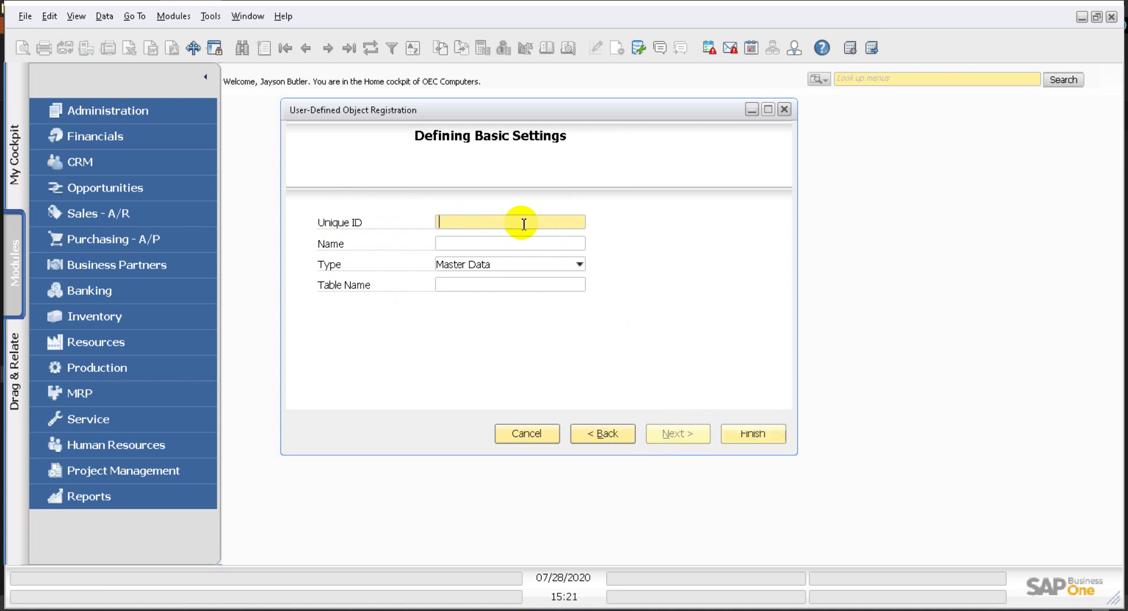
key("Tab")
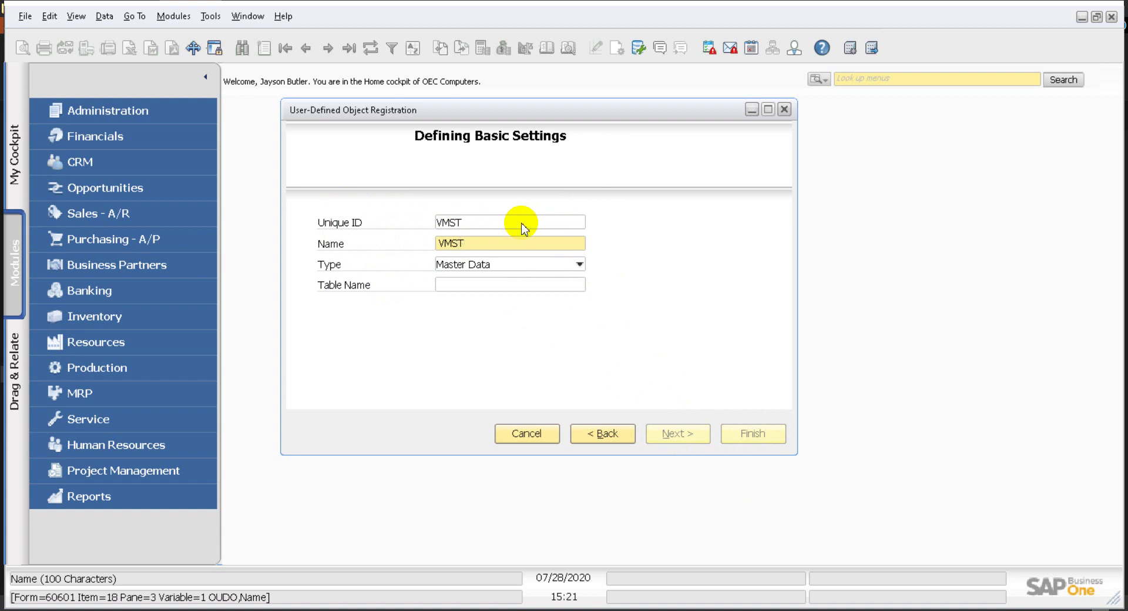
left_click(548, 285)
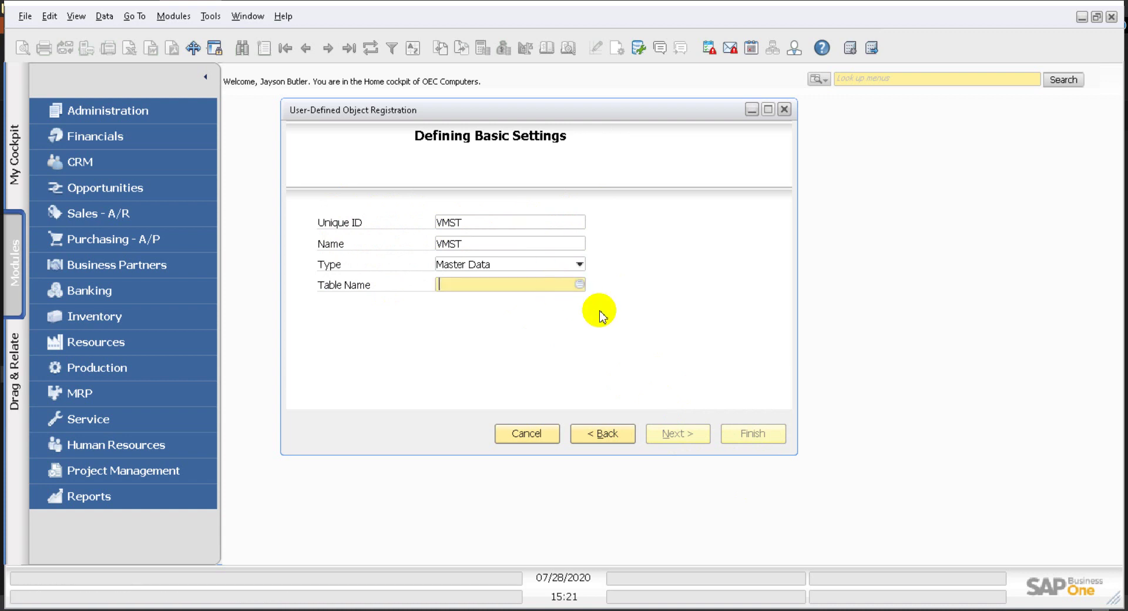
left_click(502, 264)
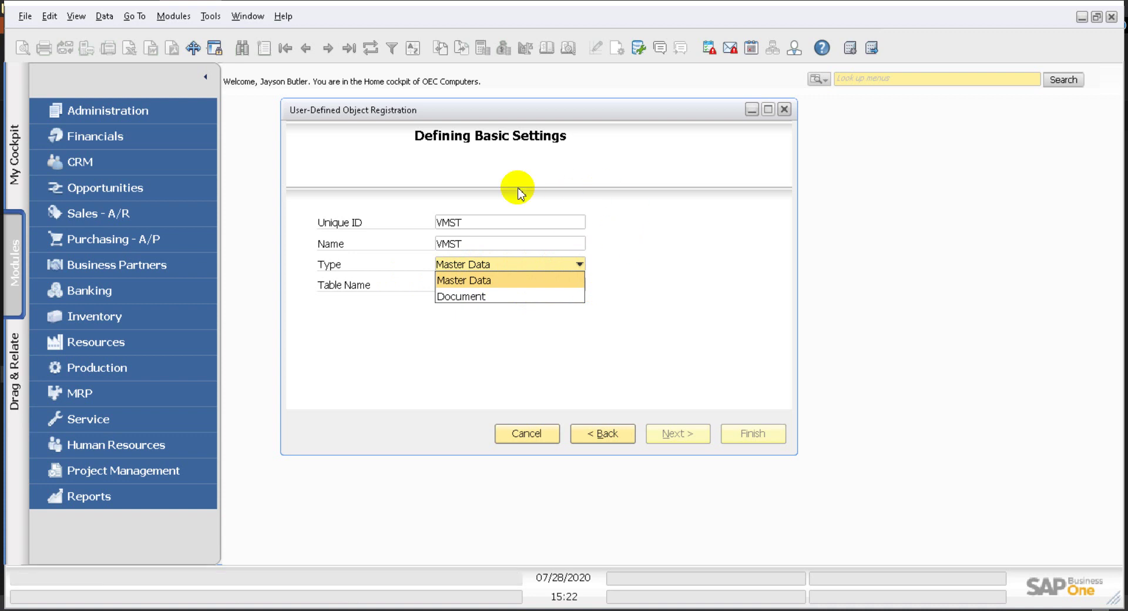
left_click(507, 285)
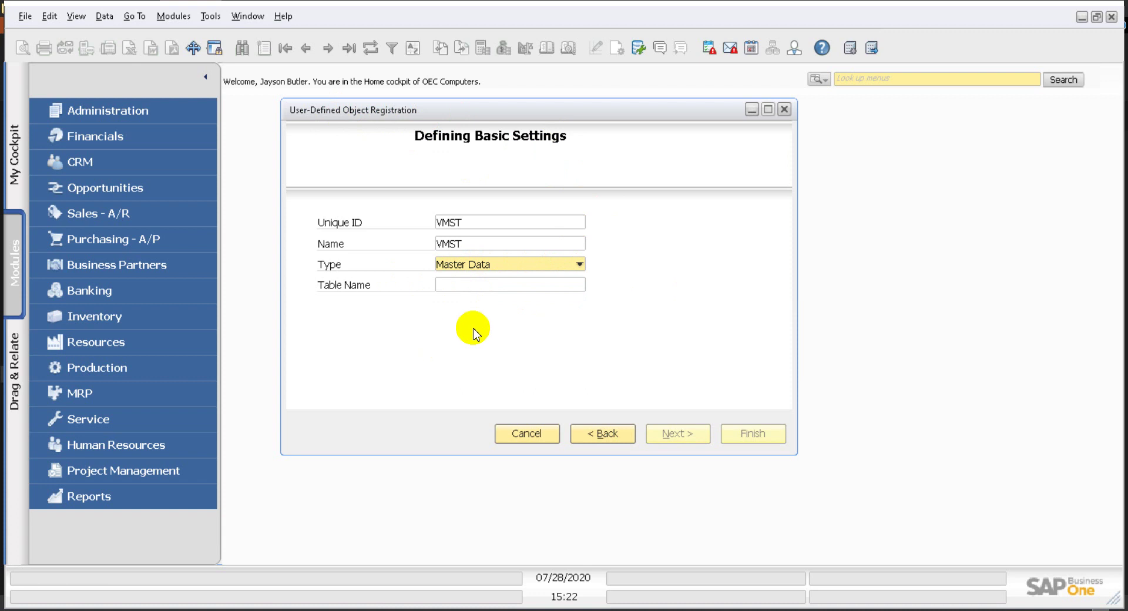
left_click(494, 284)
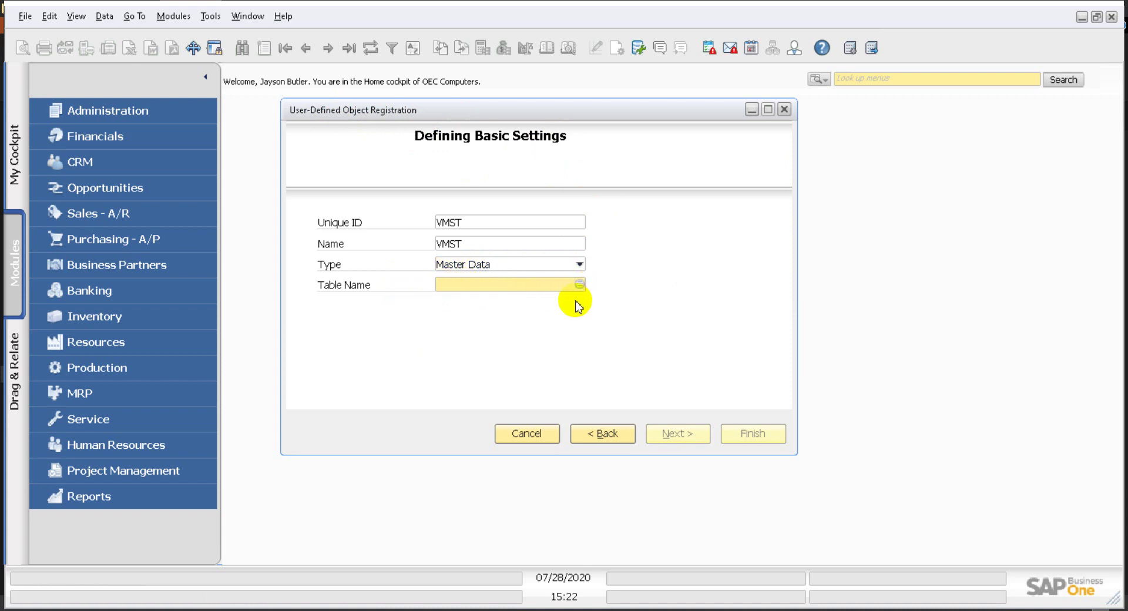
left_click(580, 284)
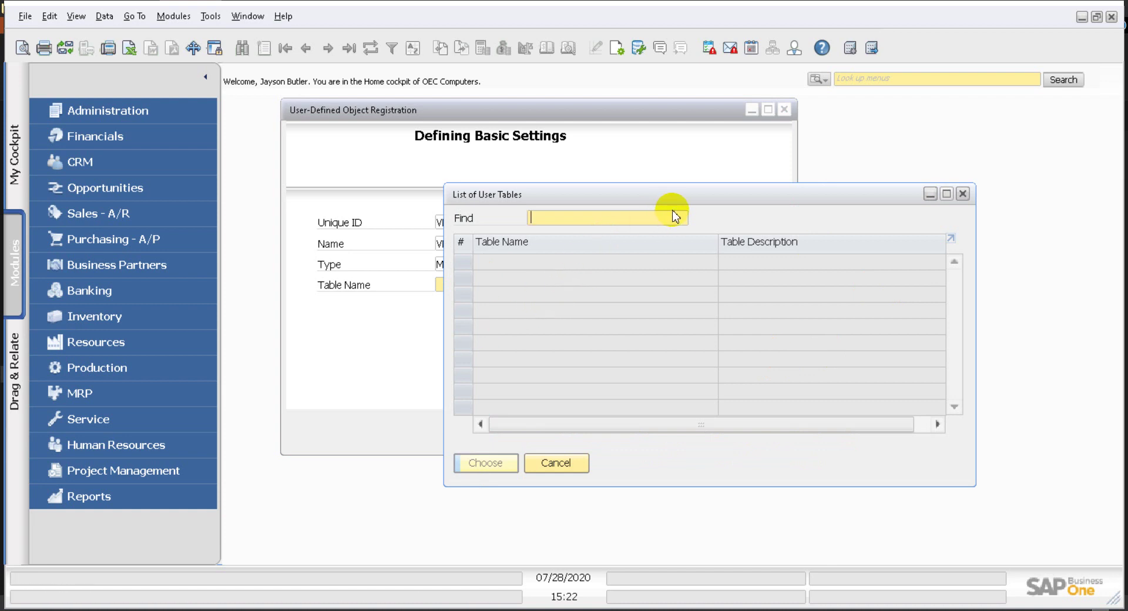
left_click_drag(670, 198, 570, 297)
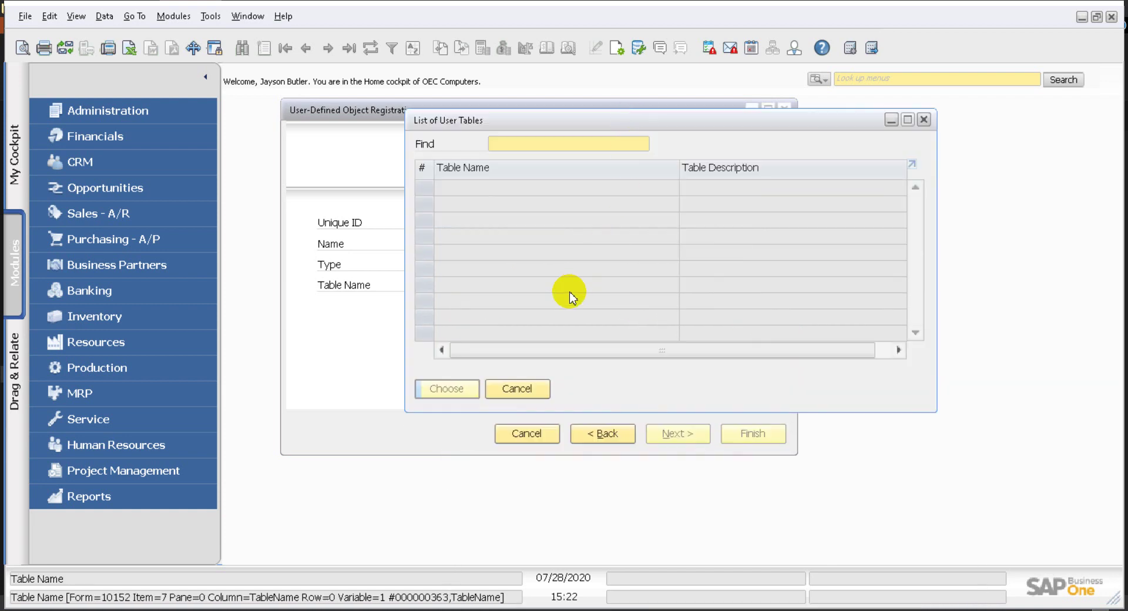
left_click(516, 388)
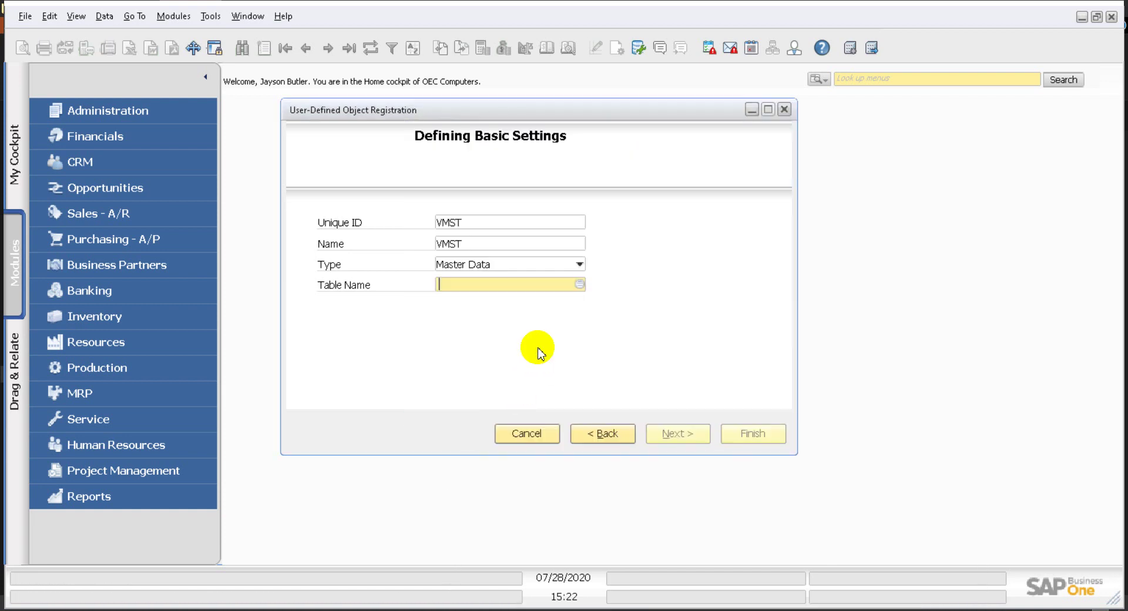
Set the object Type to Document and choose VMST as its Table Name.
left_click(580, 264)
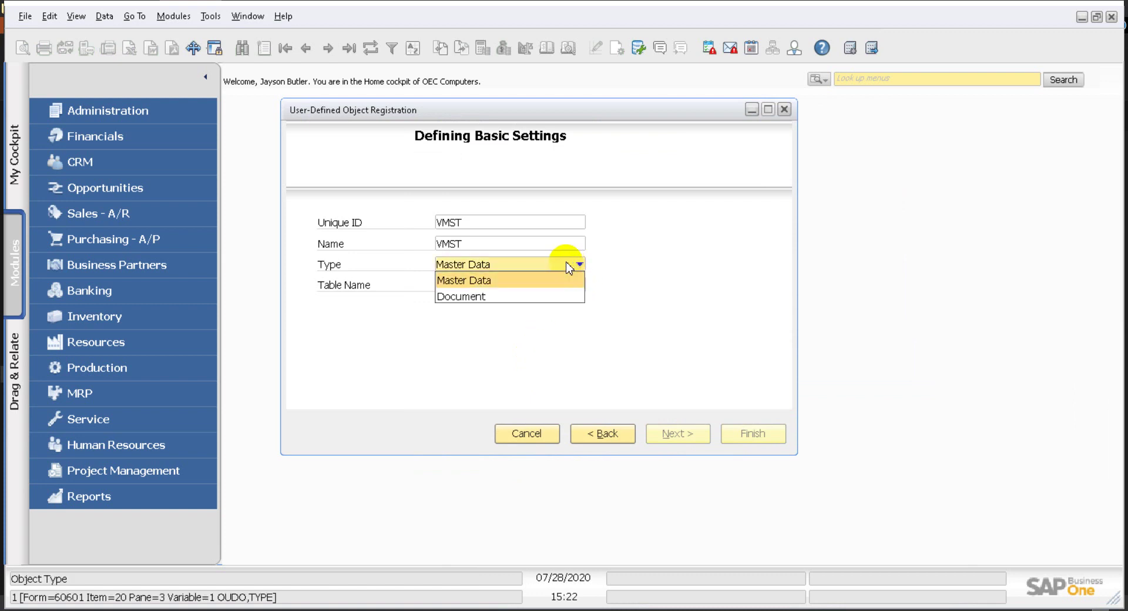
left_click(494, 299)
left_click(580, 285)
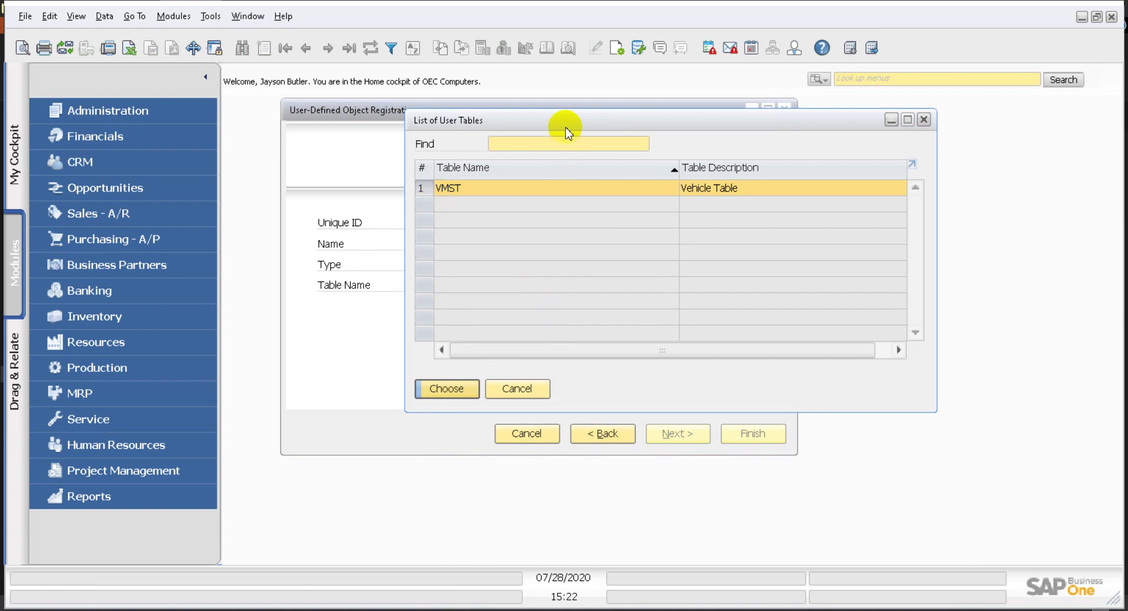
left_click_drag(559, 126, 510, 151)
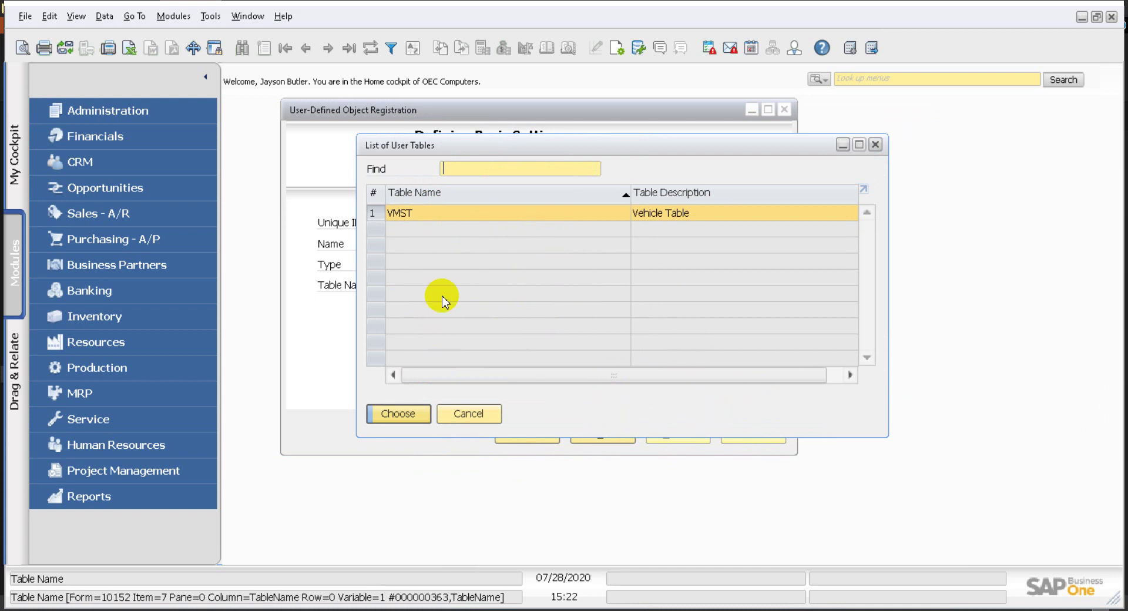
left_click(397, 414)
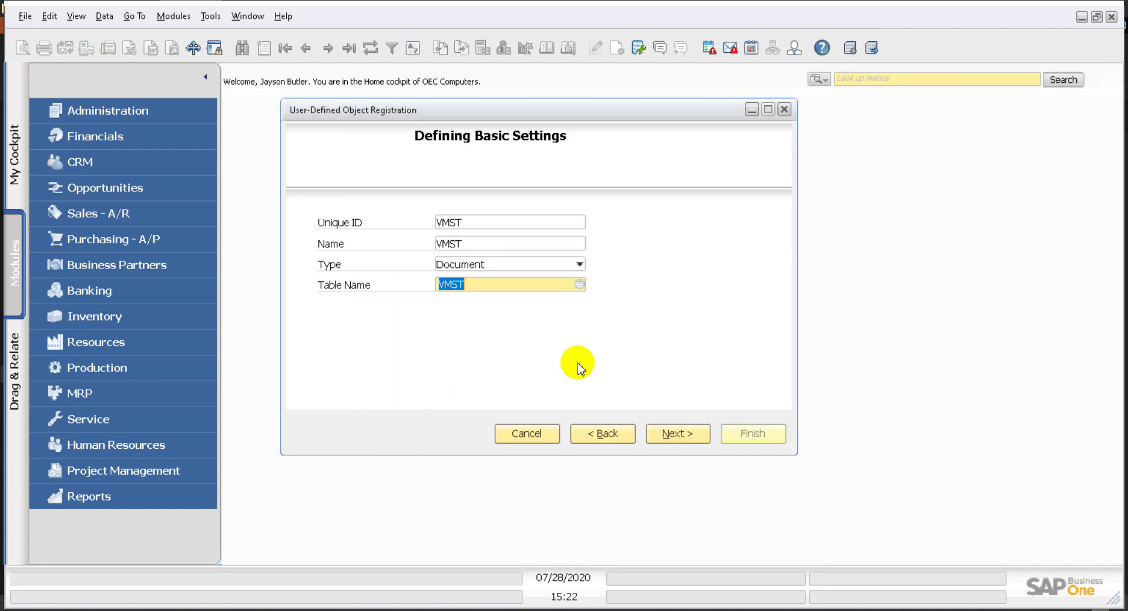
Enable the Find service for VMST and continue to the UI Settings step.
left_click(674, 435)
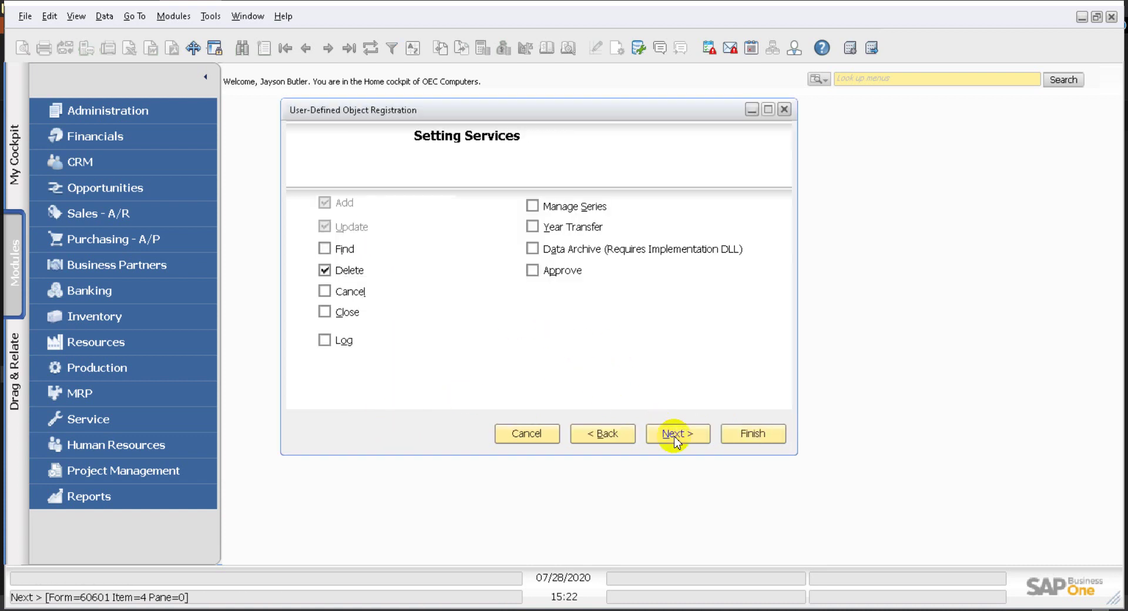
left_click(325, 248)
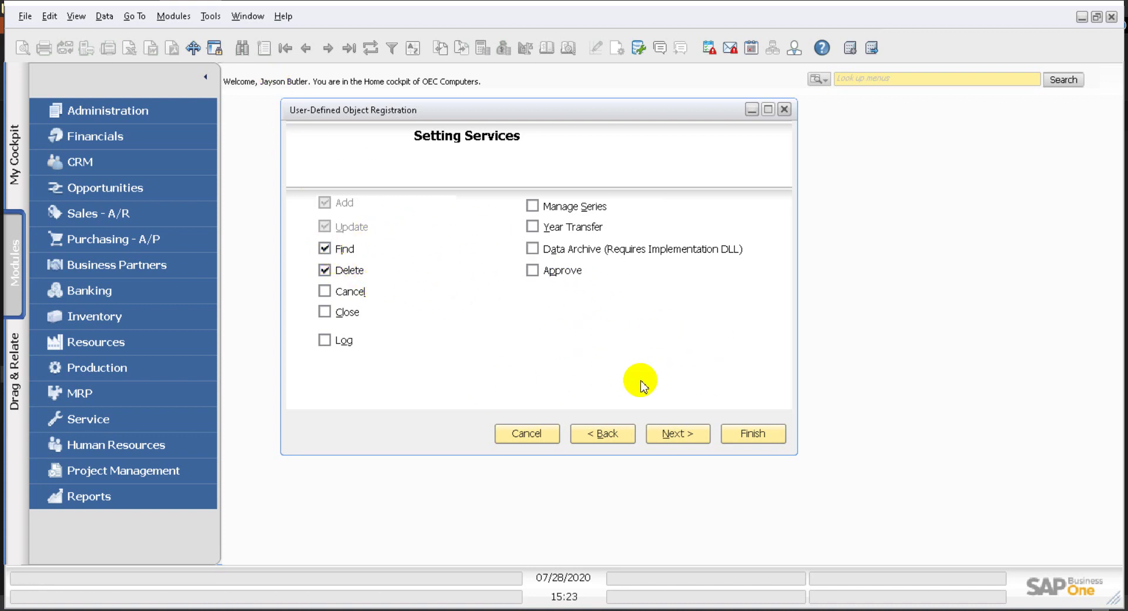
left_click(676, 435)
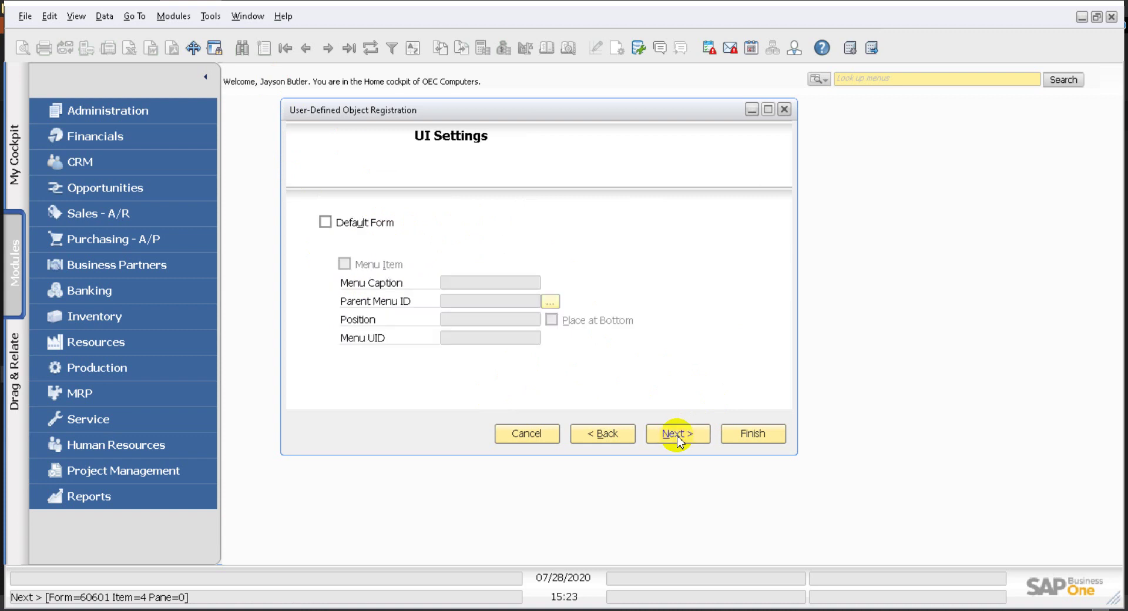
Enable Default Form and a VMST menu item under Inventory (3072), placed at the bottom.
left_click(325, 223)
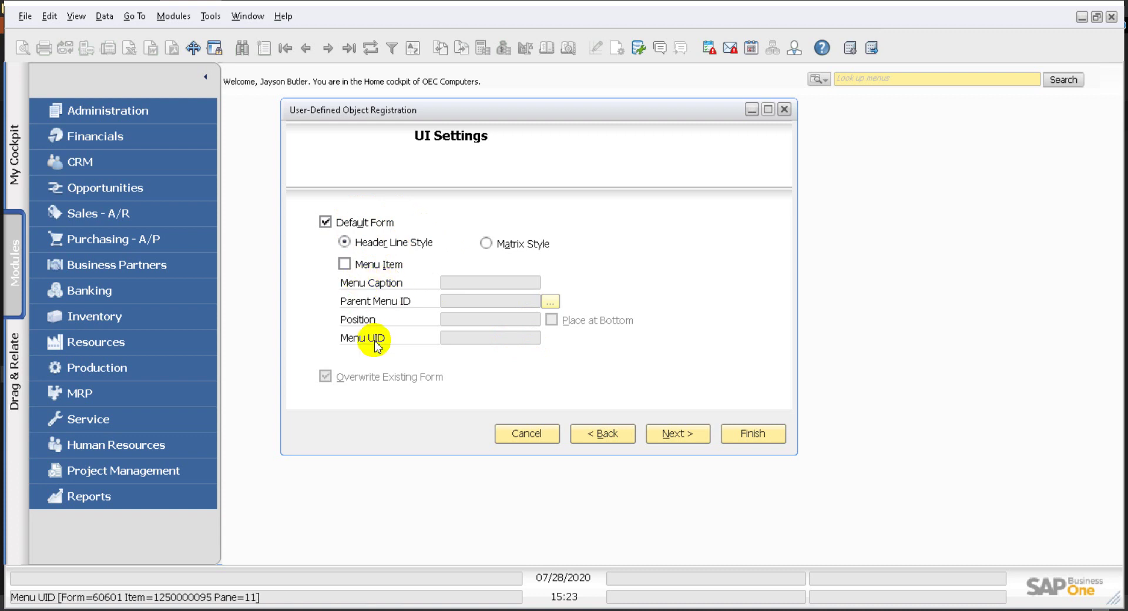
left_click(344, 264)
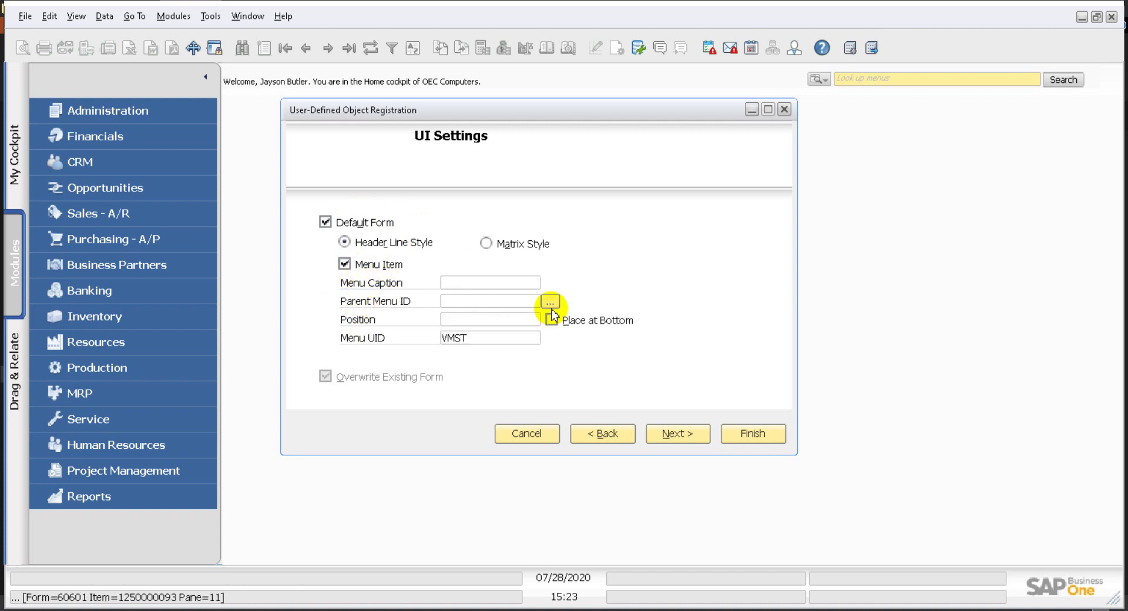
left_click(493, 283)
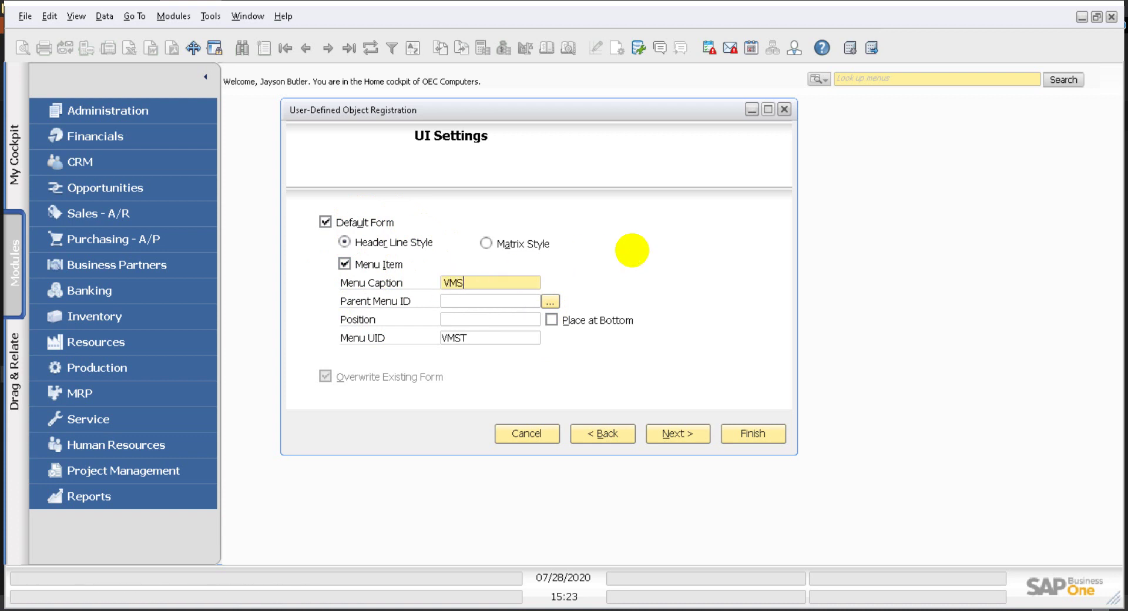
left_click(505, 301)
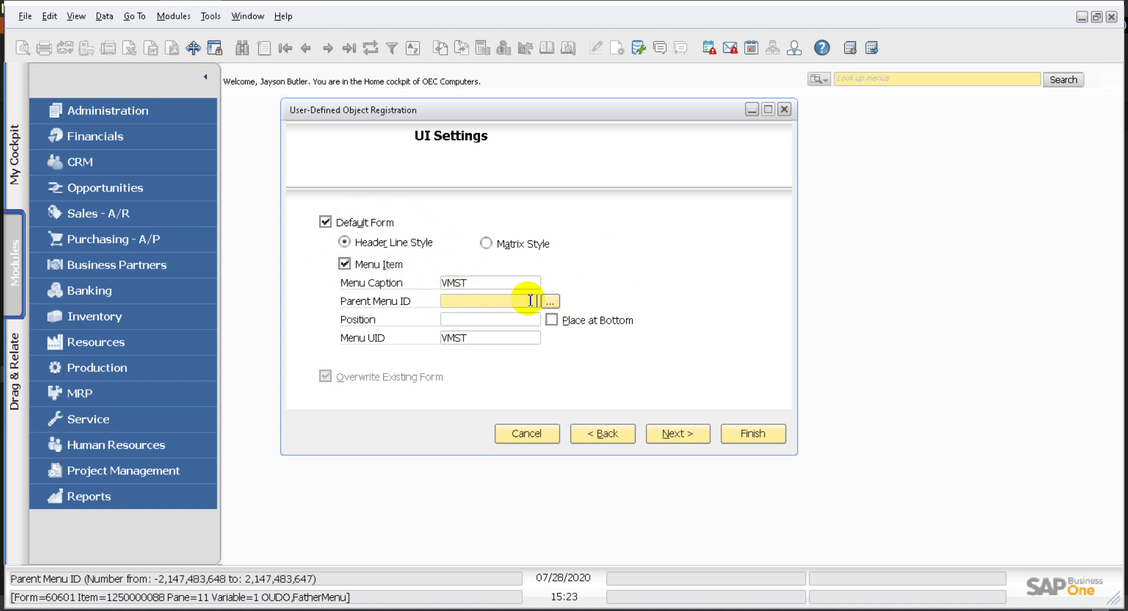
left_click(550, 302)
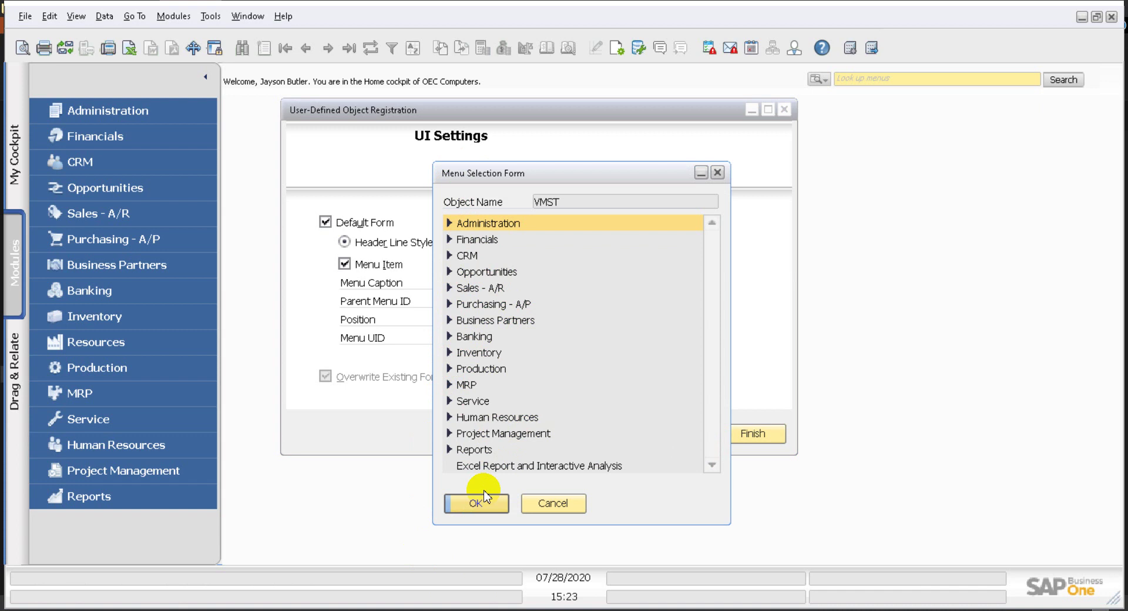
left_click(488, 353)
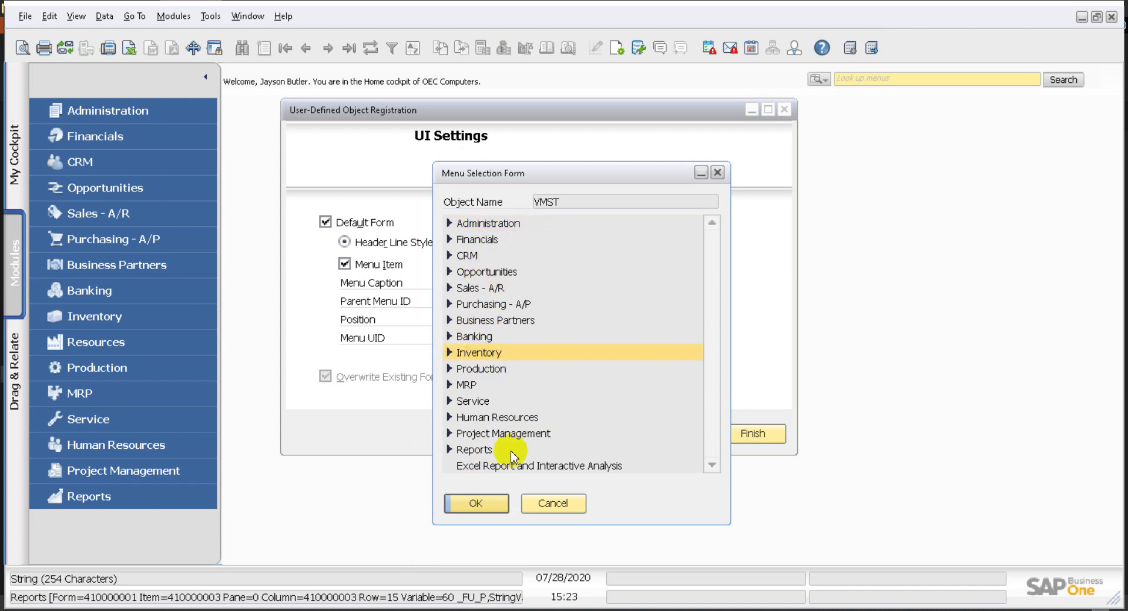
left_click(479, 503)
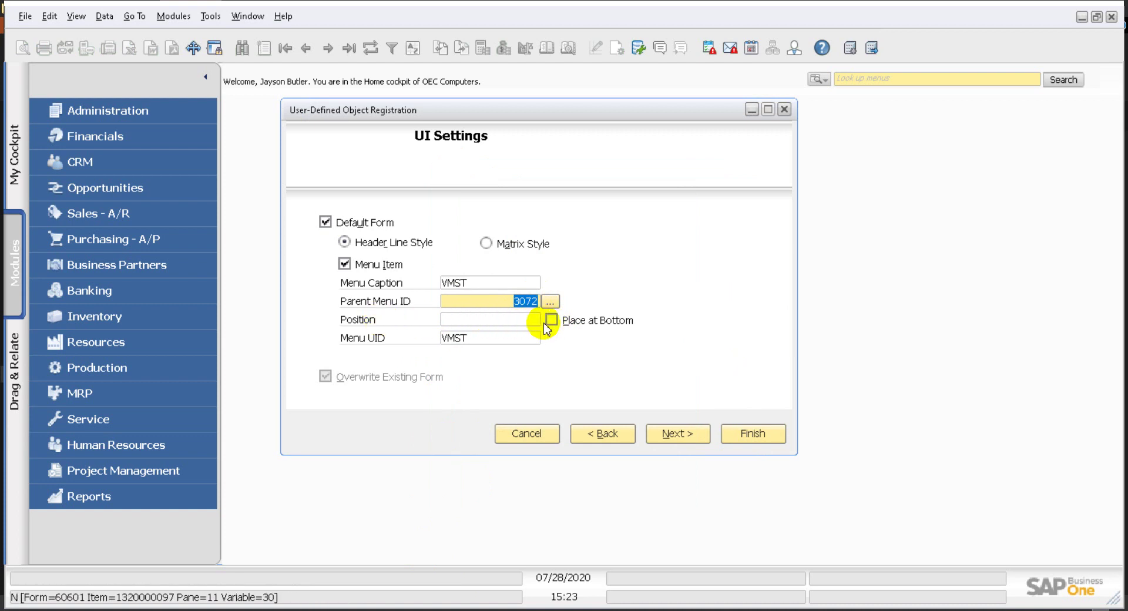
left_click(518, 321)
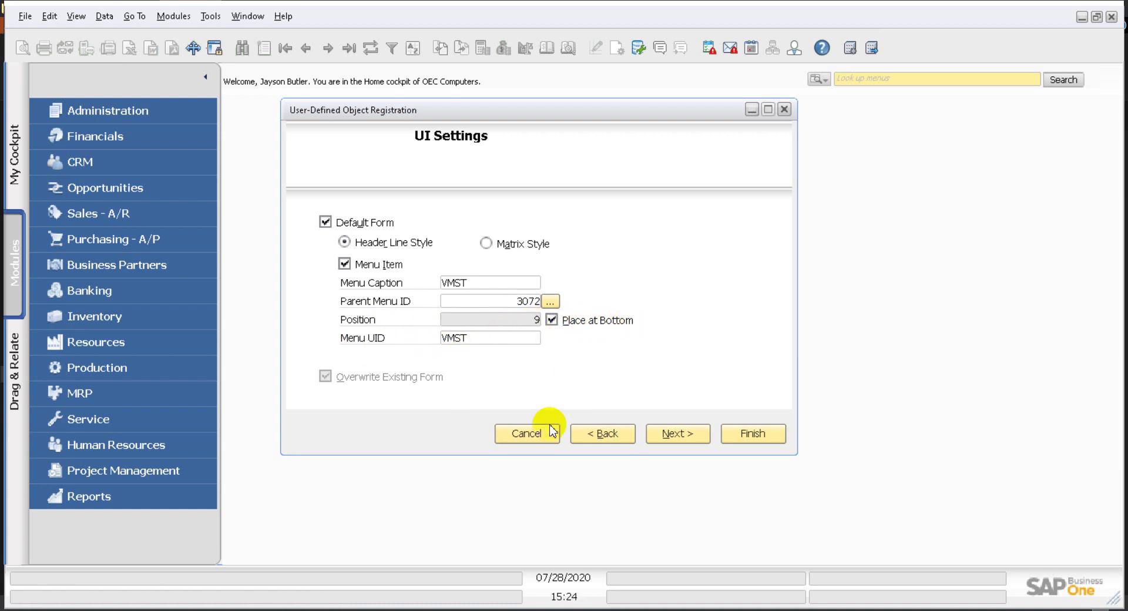
Tick U_Name and U_Date as Find fields, then advance to the default form fields step.
left_click(675, 433)
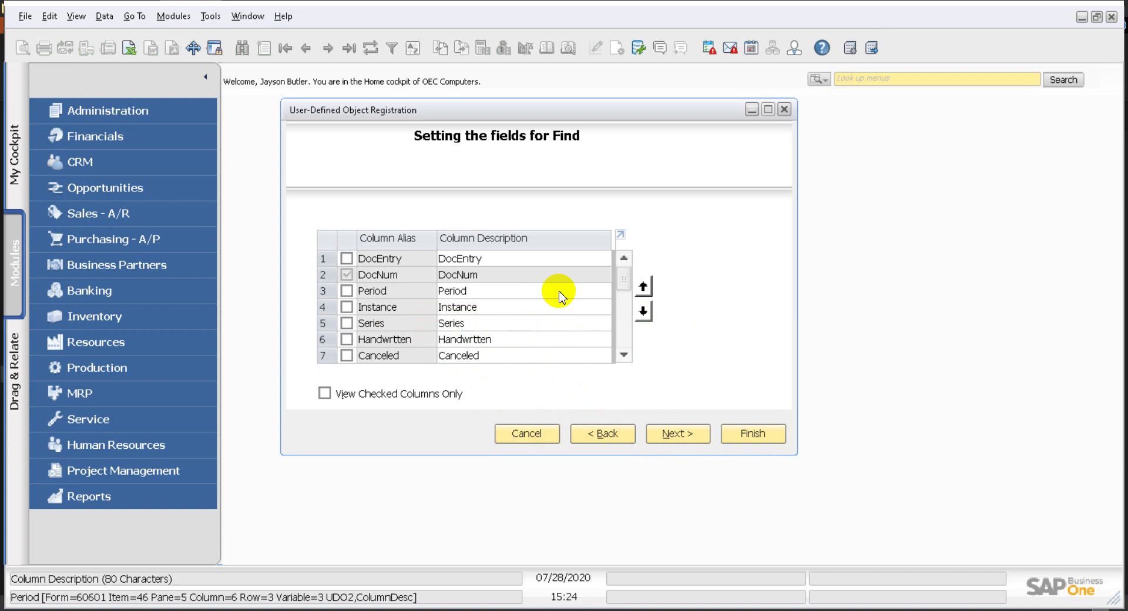
scroll(491, 294, "down", 1)
scroll(464, 288, "up", 1)
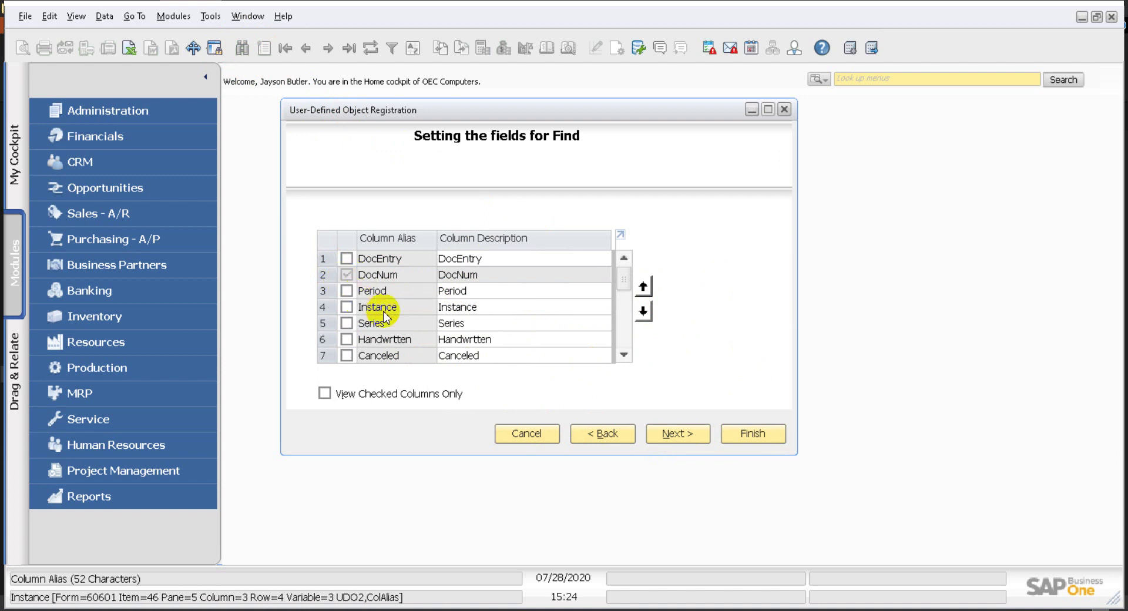
scroll(364, 312, "down", 5)
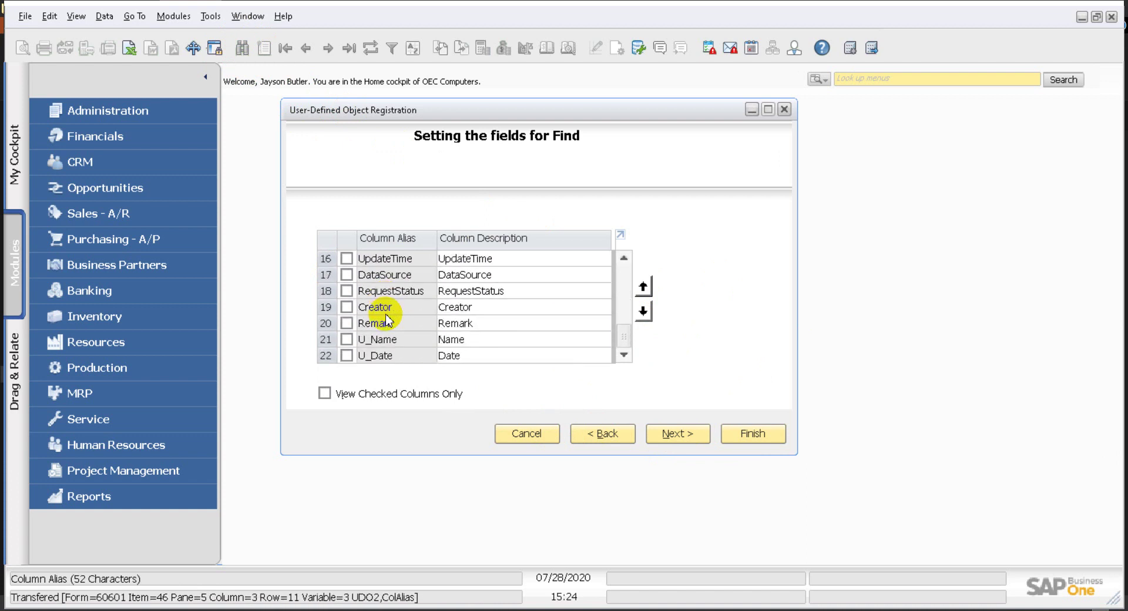
left_click(347, 340)
left_click(346, 355)
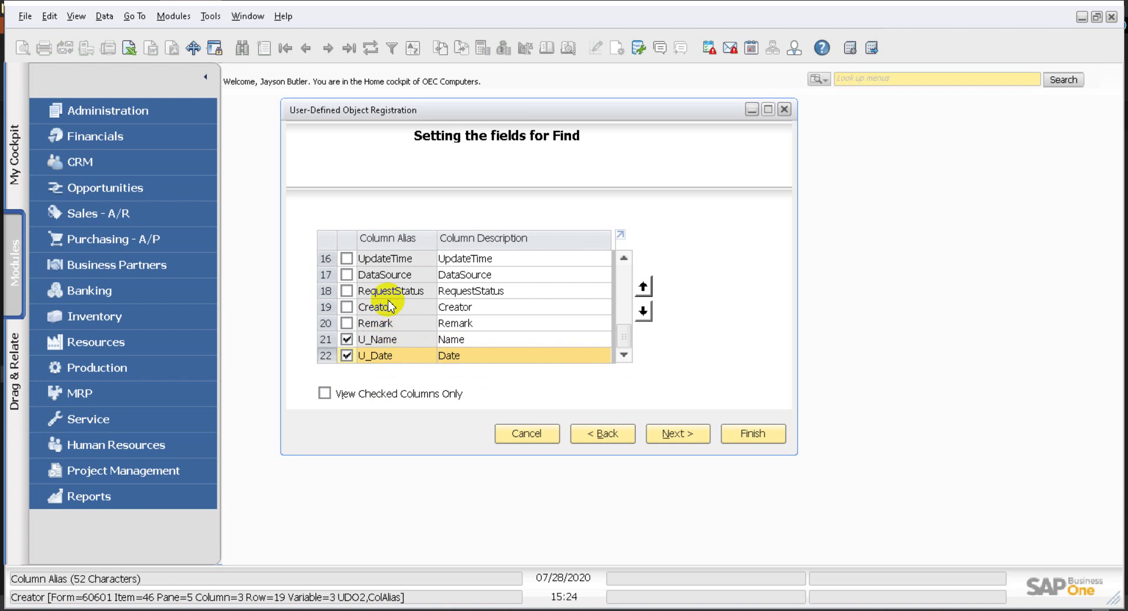
scroll(387, 303, "up", 4)
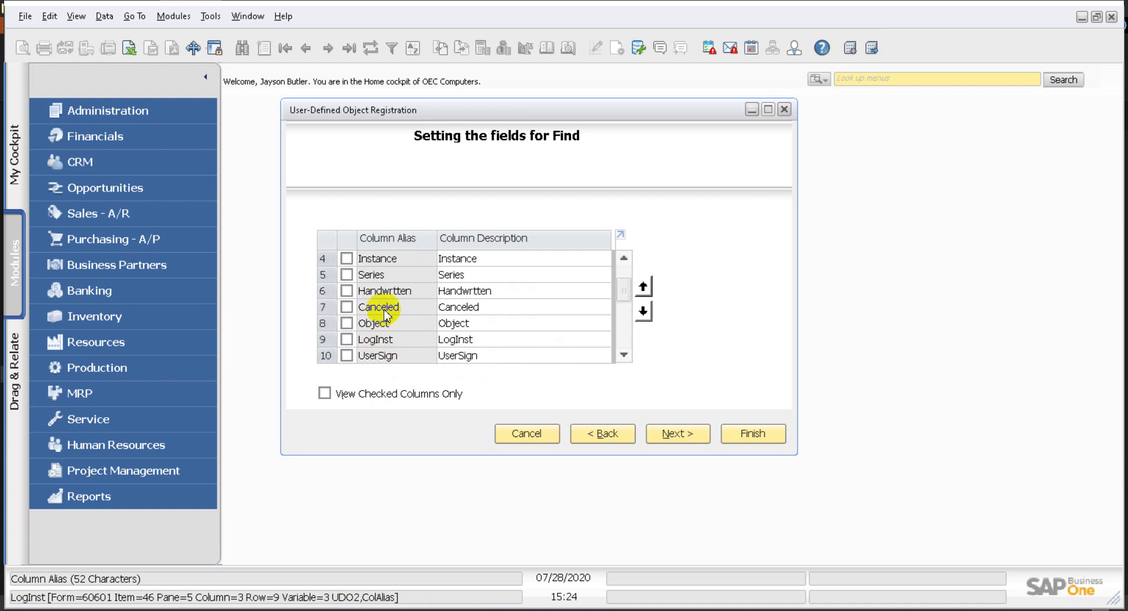
scroll(384, 317, "up", 1)
scroll(423, 301, "down", 4)
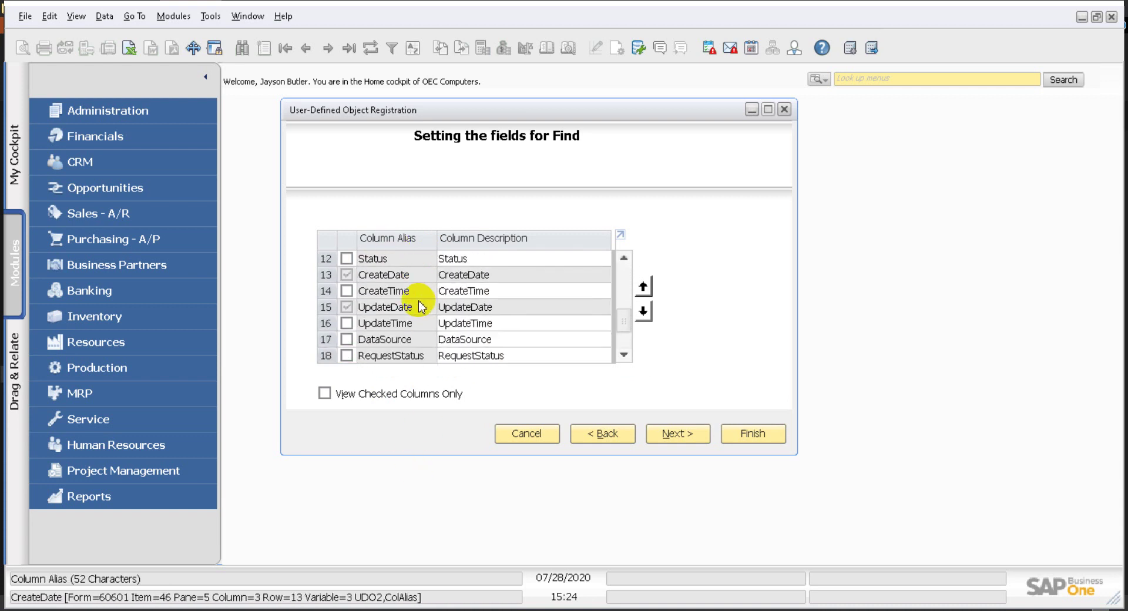
scroll(421, 315, "down", 2)
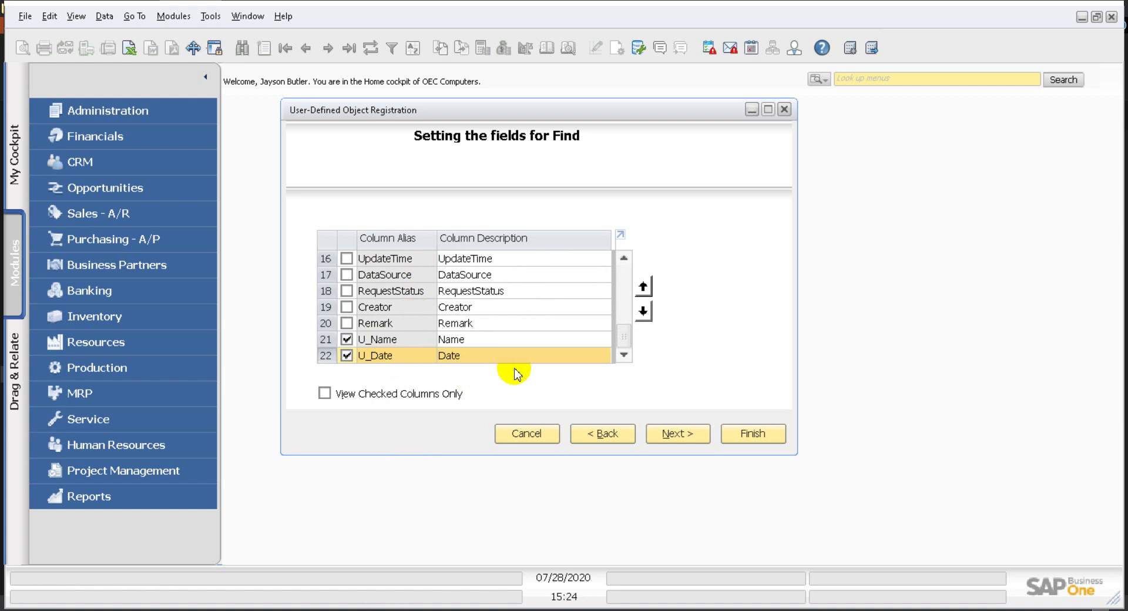
left_click(674, 441)
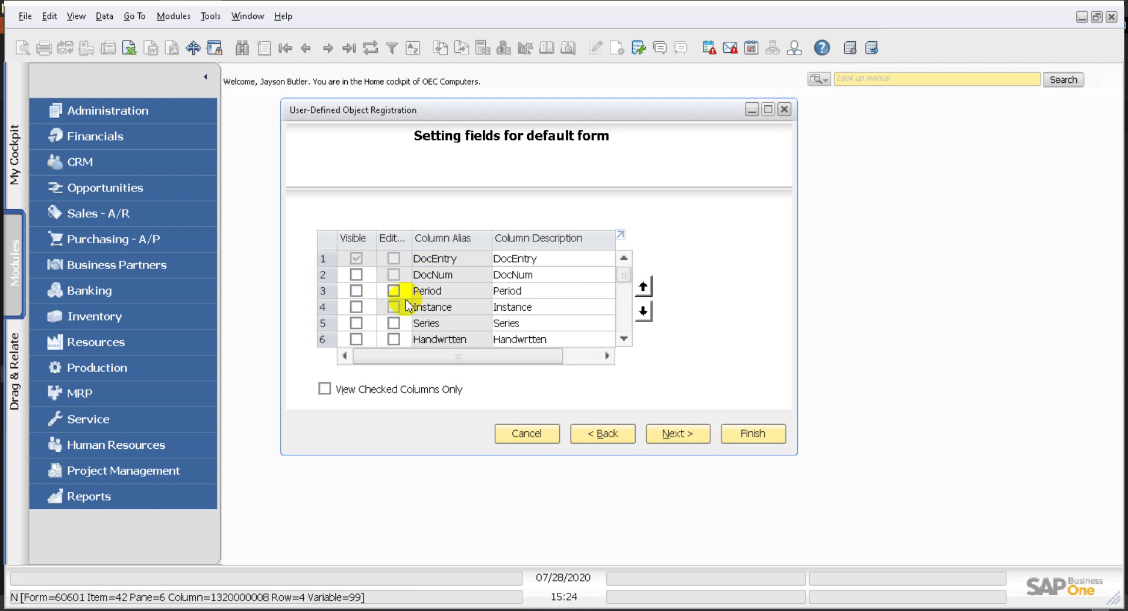
Keep U_Name and U_Date visible and editable on the VMST default form.
scroll(406, 306, "down", 3)
scroll(404, 305, "down", 4)
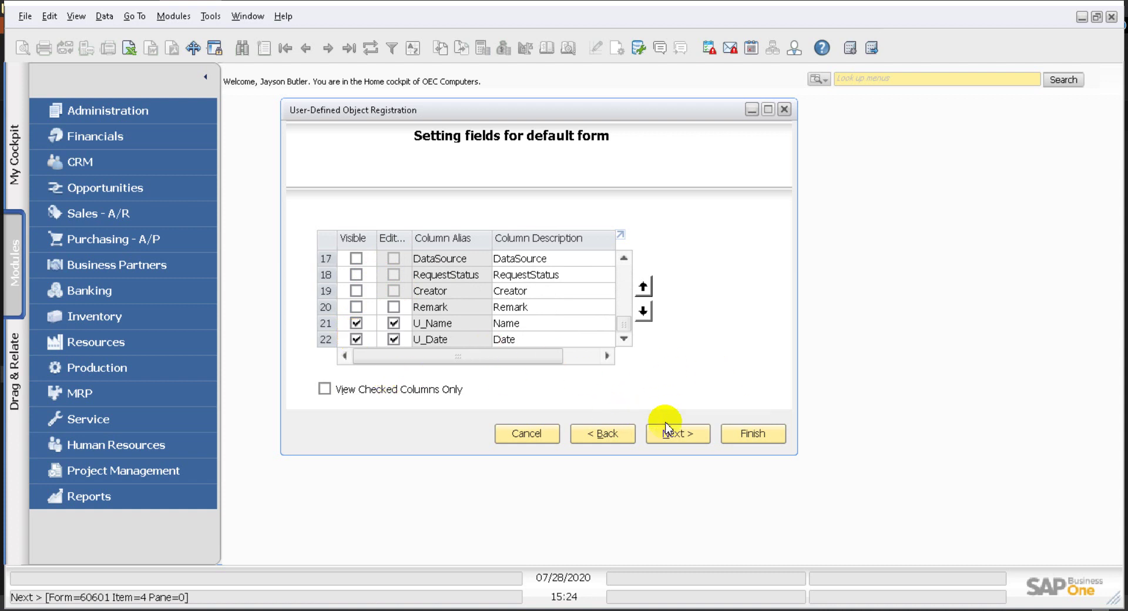
left_click(682, 438)
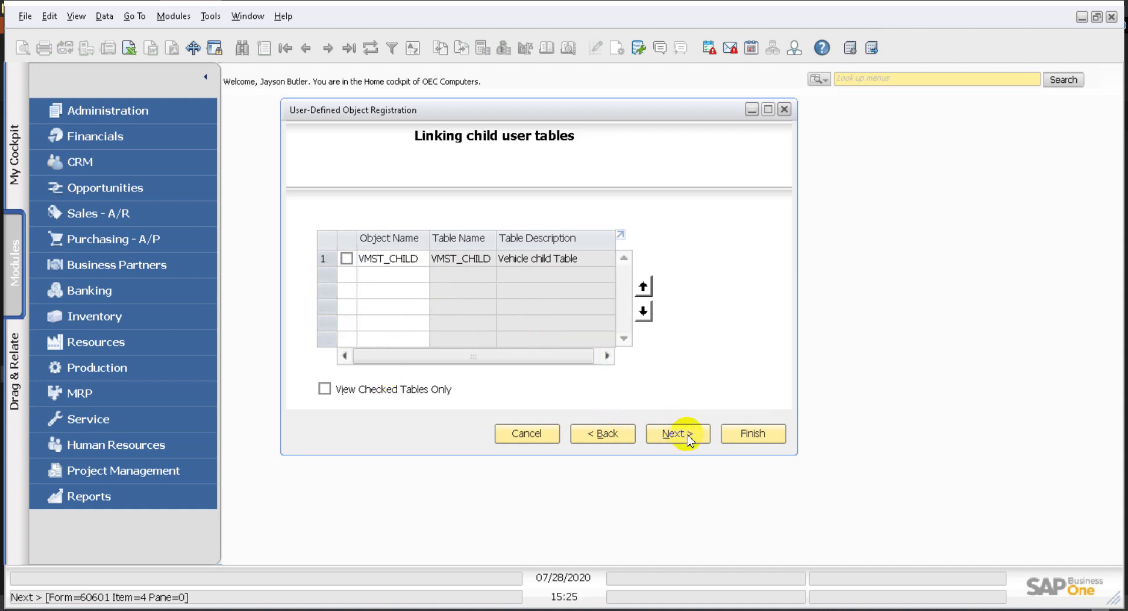
Link VMST_CHILD as a child table of VMST.
left_click(347, 259)
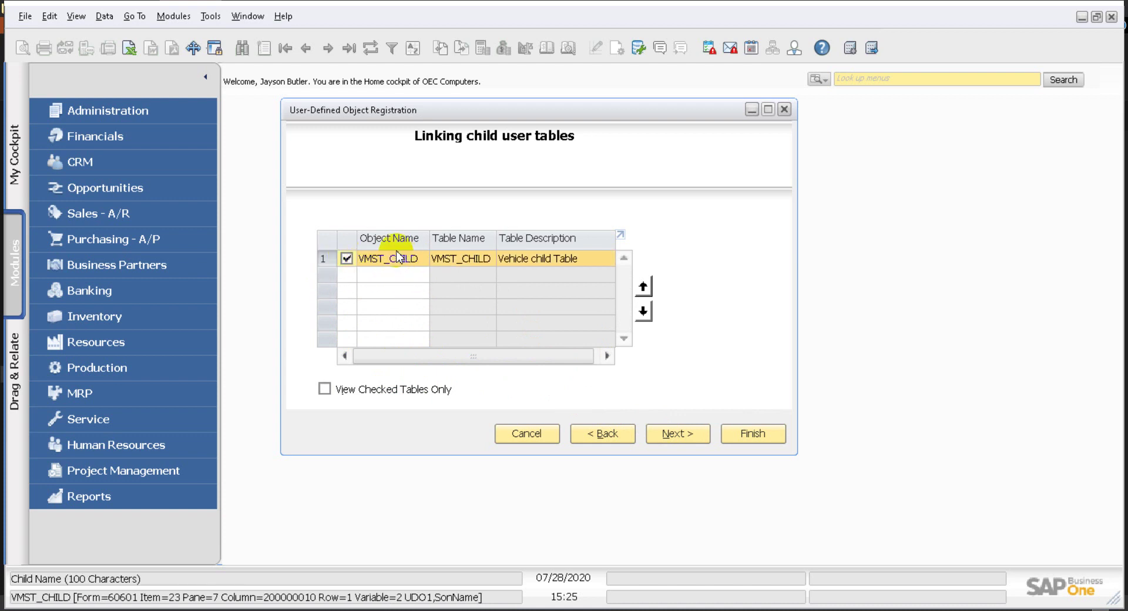
left_click(347, 262)
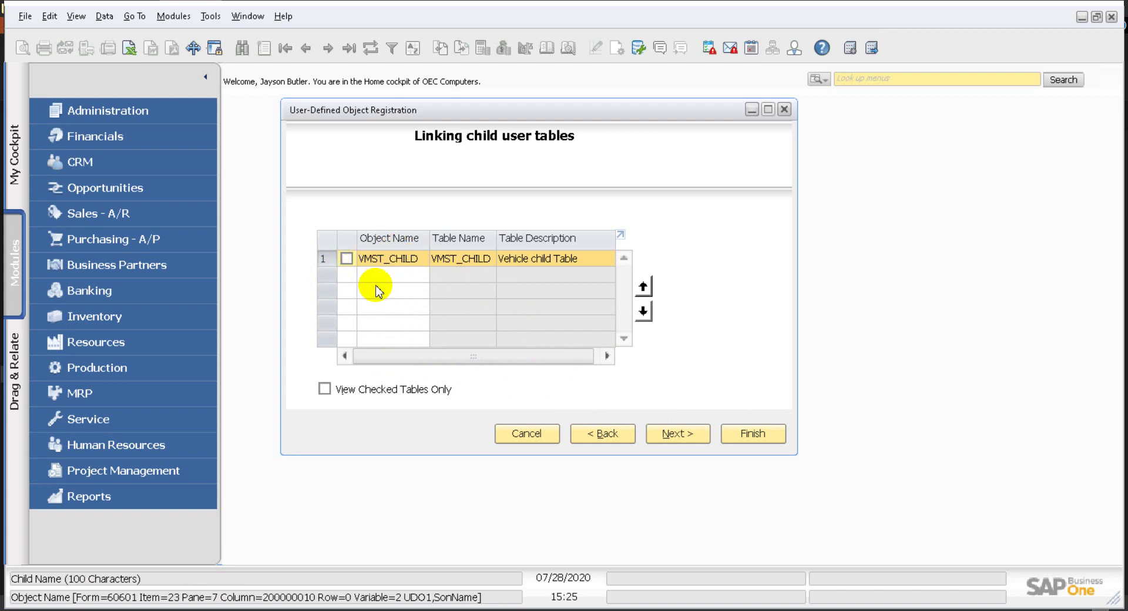
left_click(347, 259)
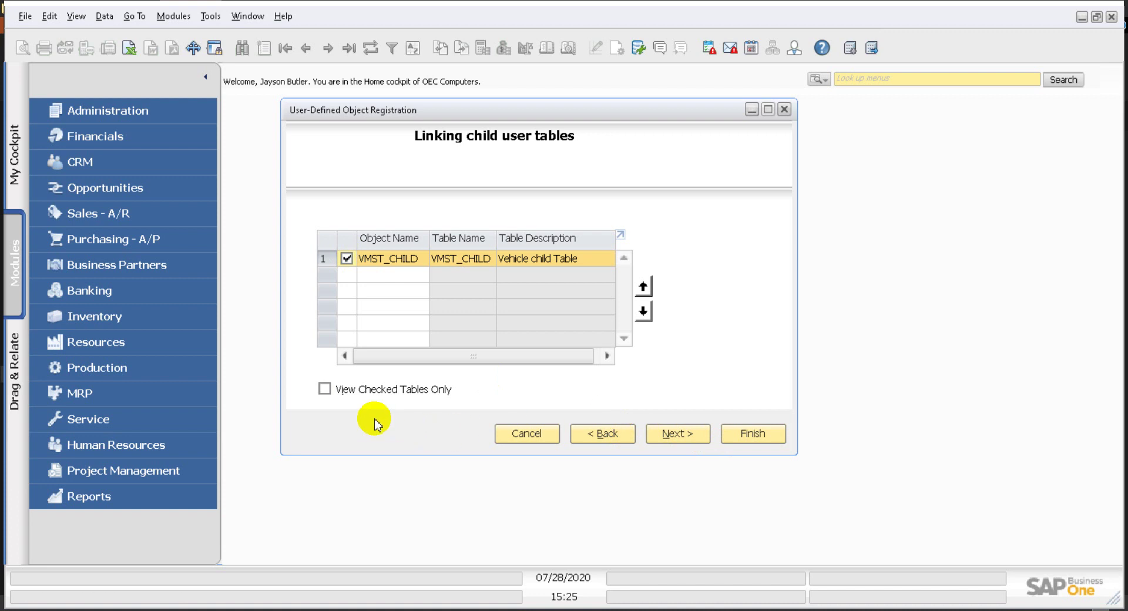
left_click(677, 434)
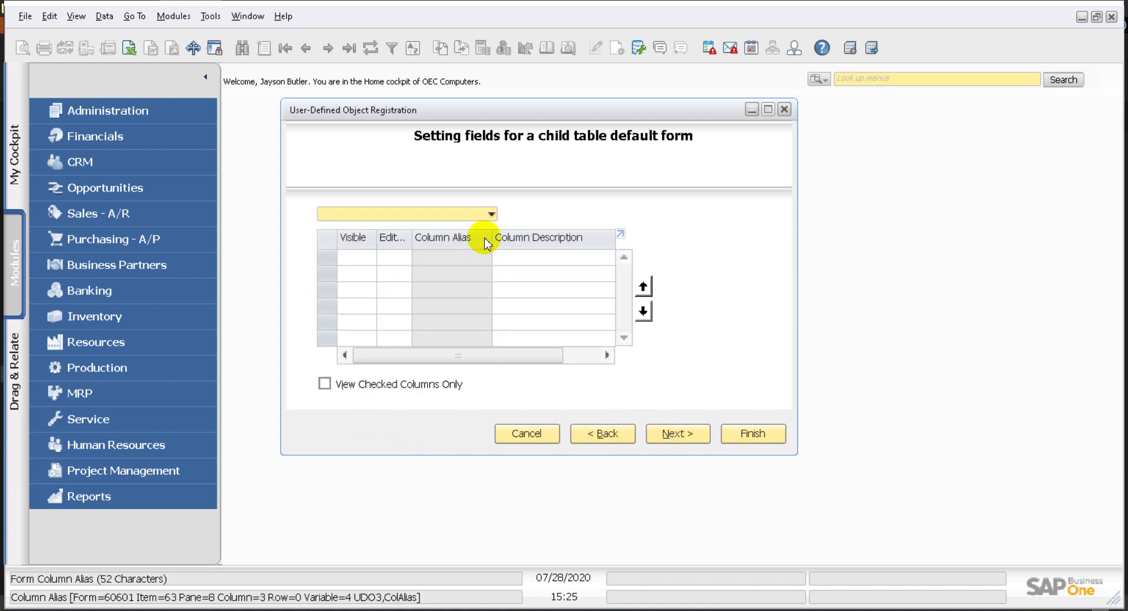
Make U_VehicleCode visible and editable on the VMST_CHILD child form.
left_click(491, 214)
left_click(409, 247)
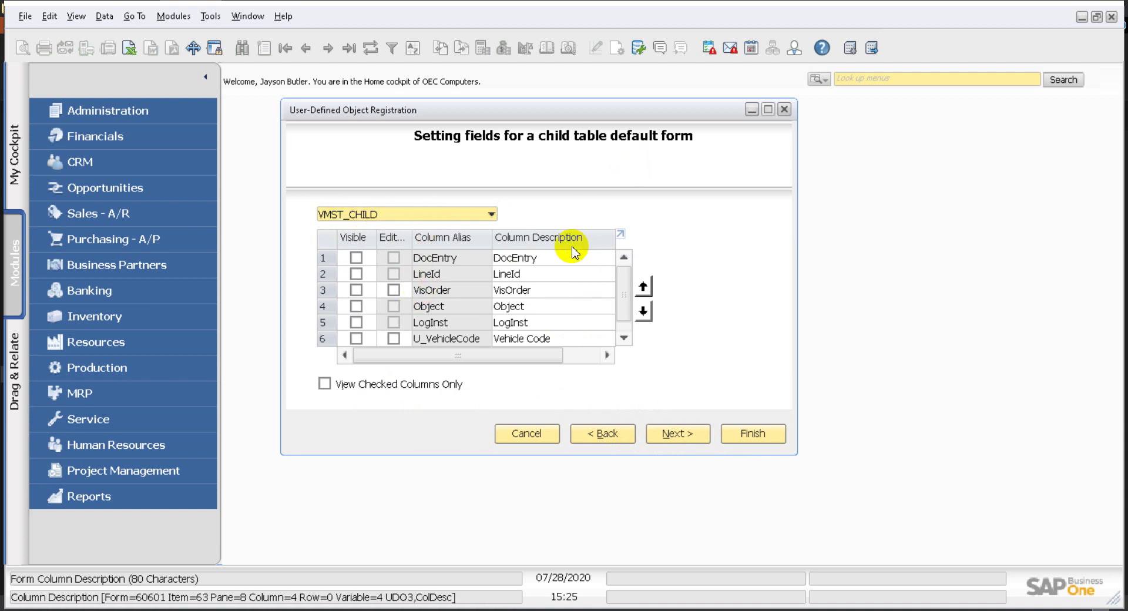
scroll(479, 296, "down", 1)
left_click(356, 322)
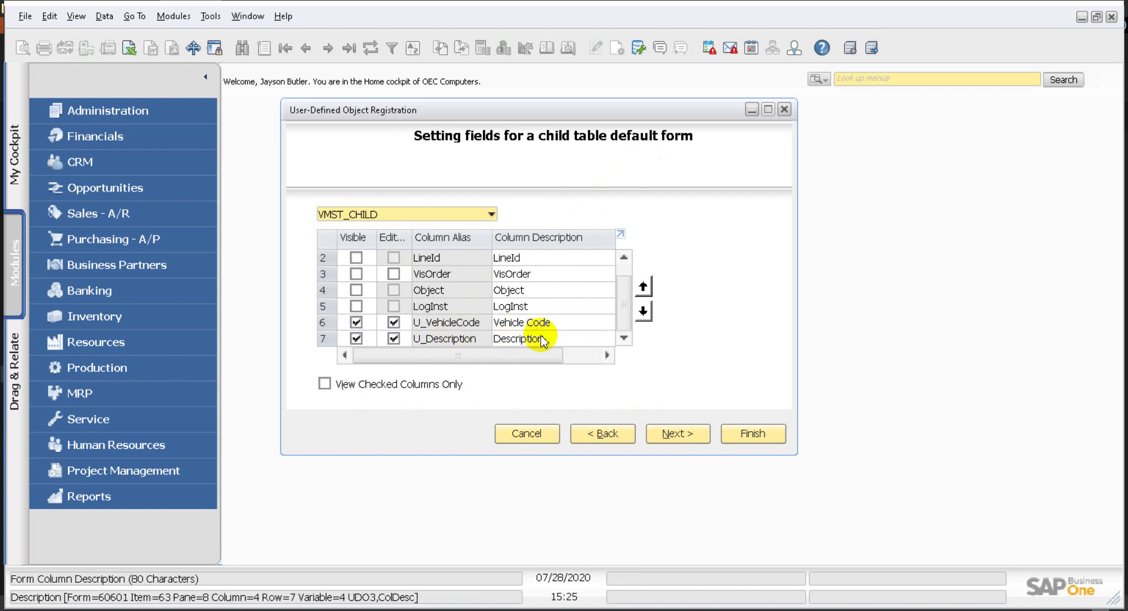
Finish the registration wizard through the business logic and summary pages.
left_click(684, 437)
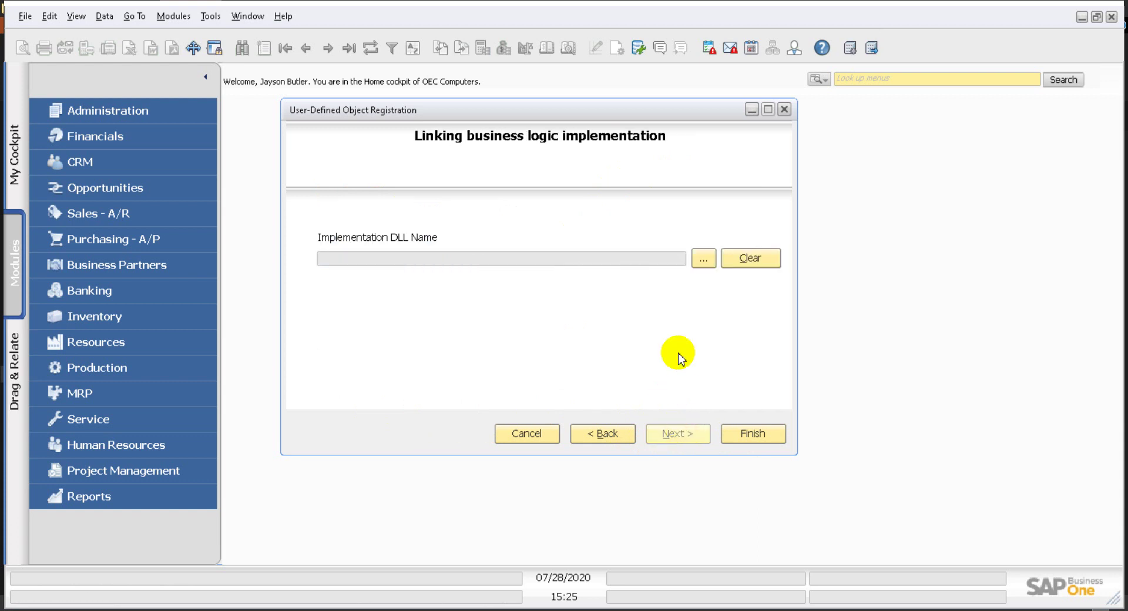
left_click(760, 434)
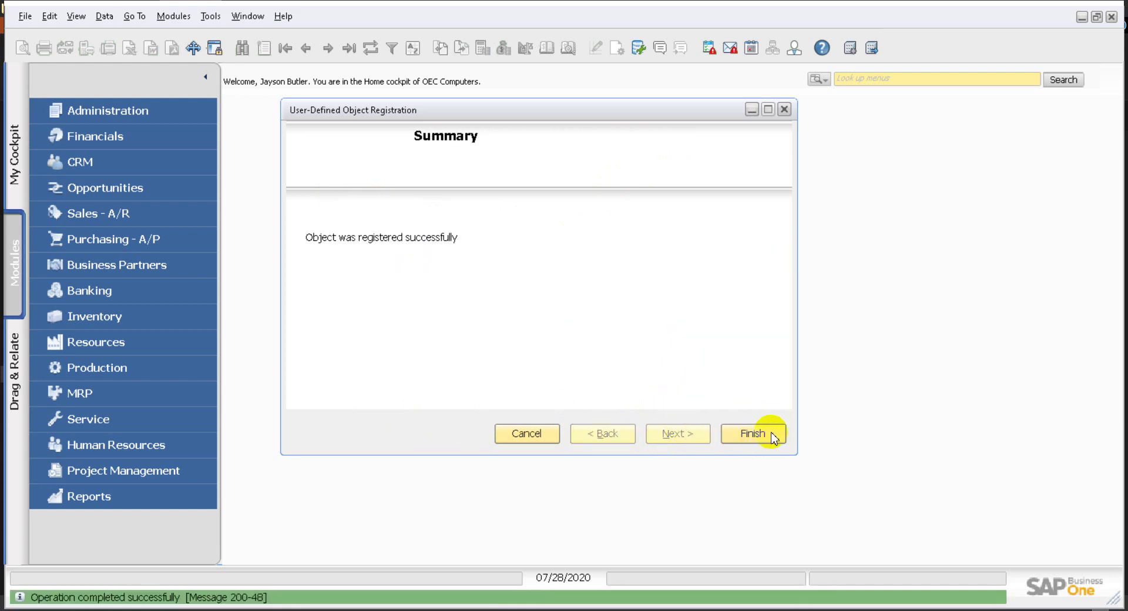
left_click(771, 436)
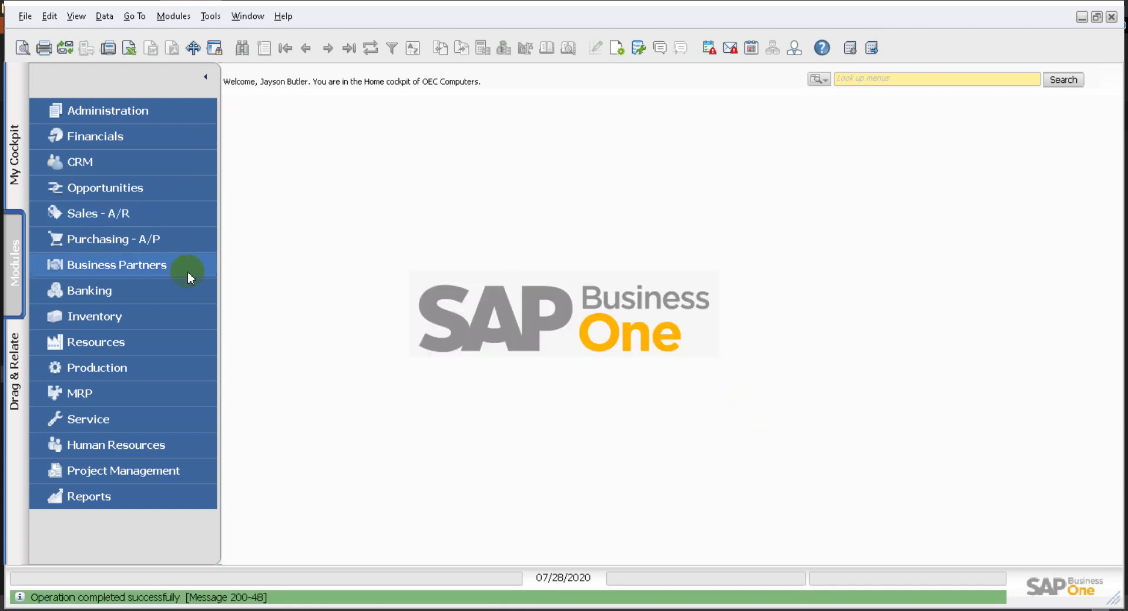
left_click(174, 320)
Open the VMST form from the Inventory module.
scroll(171, 318, "down", 1)
left_click(90, 342)
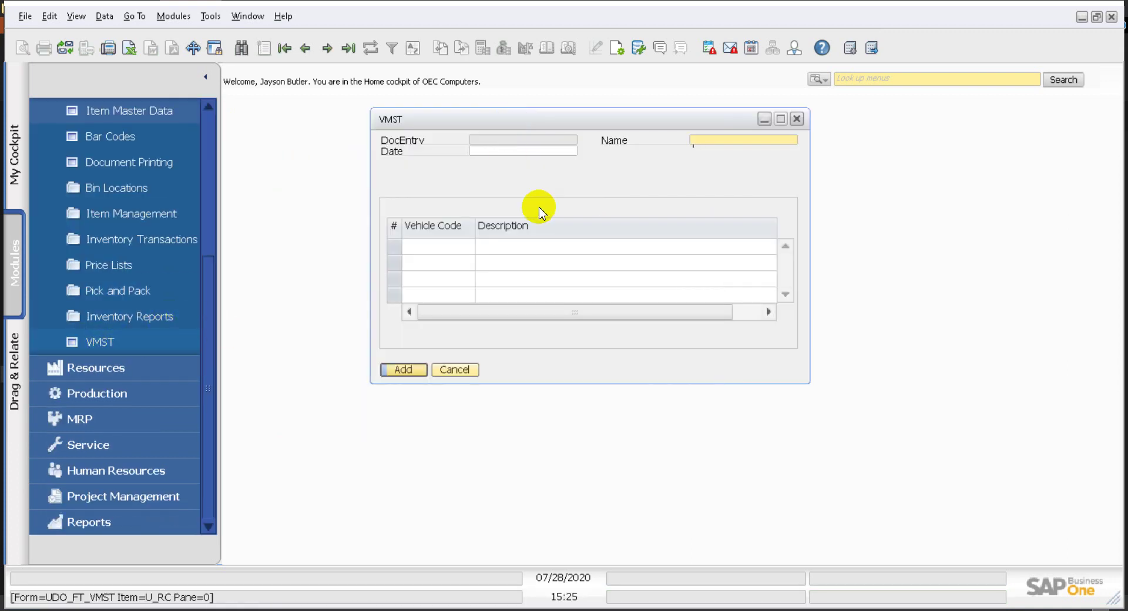
scroll(141, 201, "up", 4)
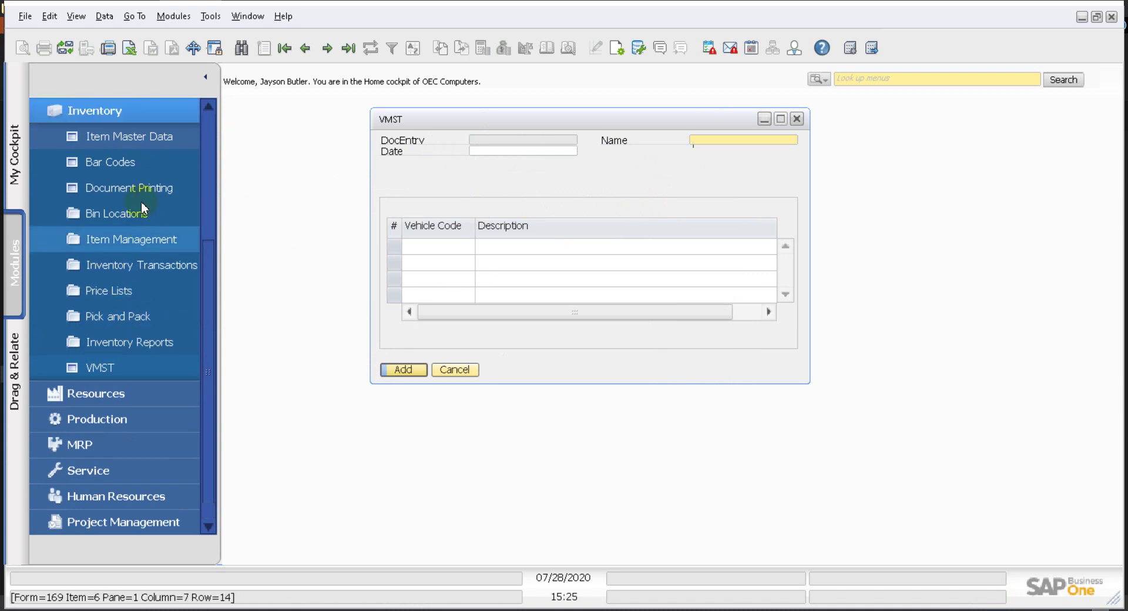
scroll(141, 201, "up", 3)
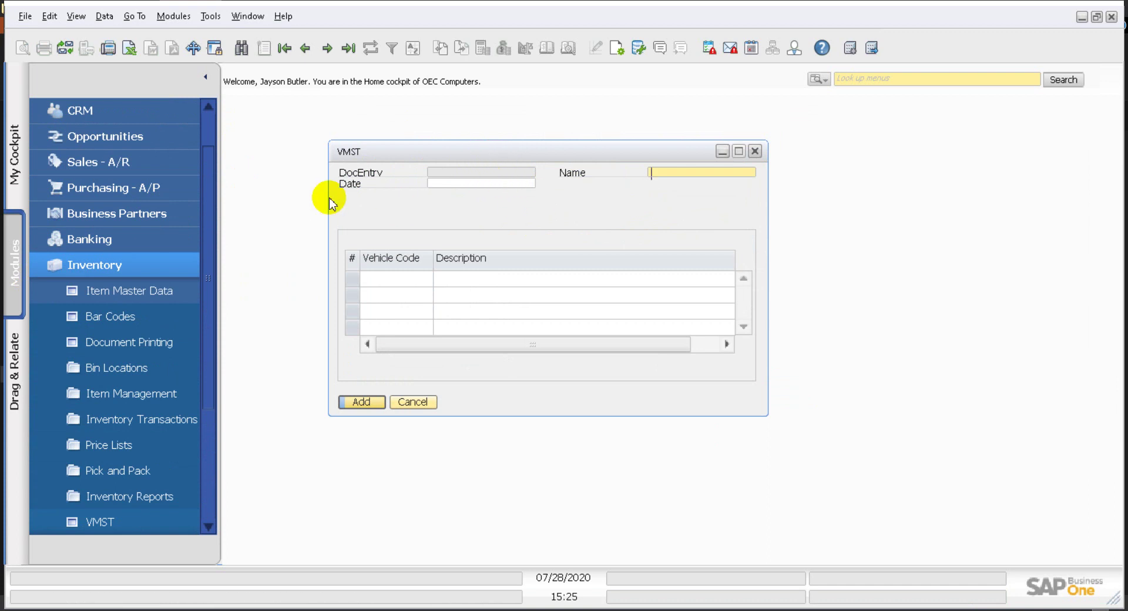
Move the VMST window left and open its Form Settings with the Vehicle Code and Description columns.
left_click(725, 345)
left_click_drag(653, 345, 486, 344)
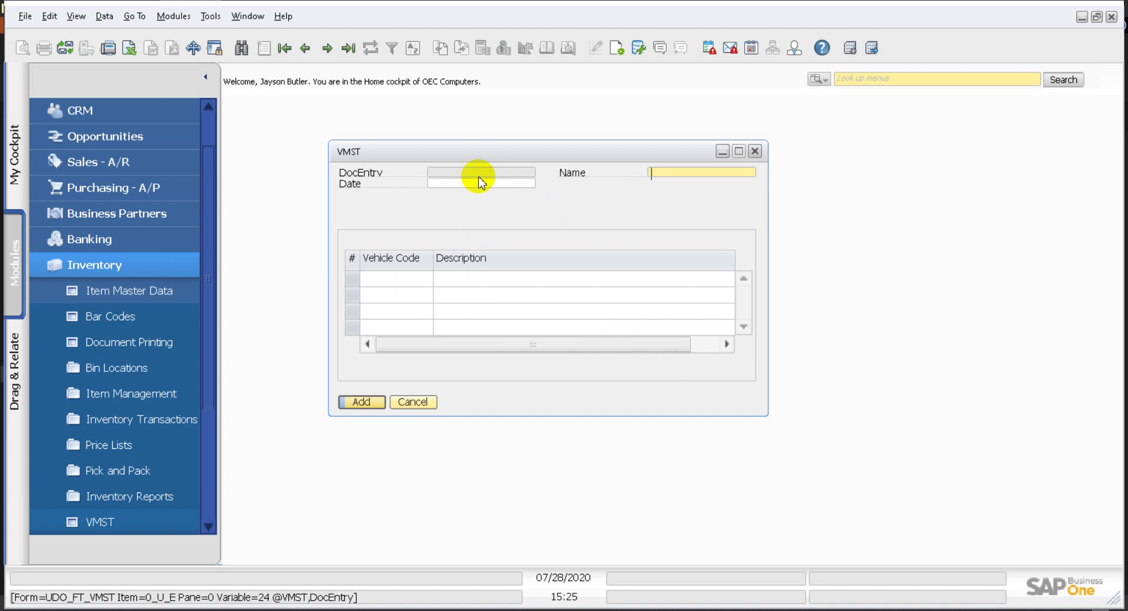
scroll(165, 195, "up", 2)
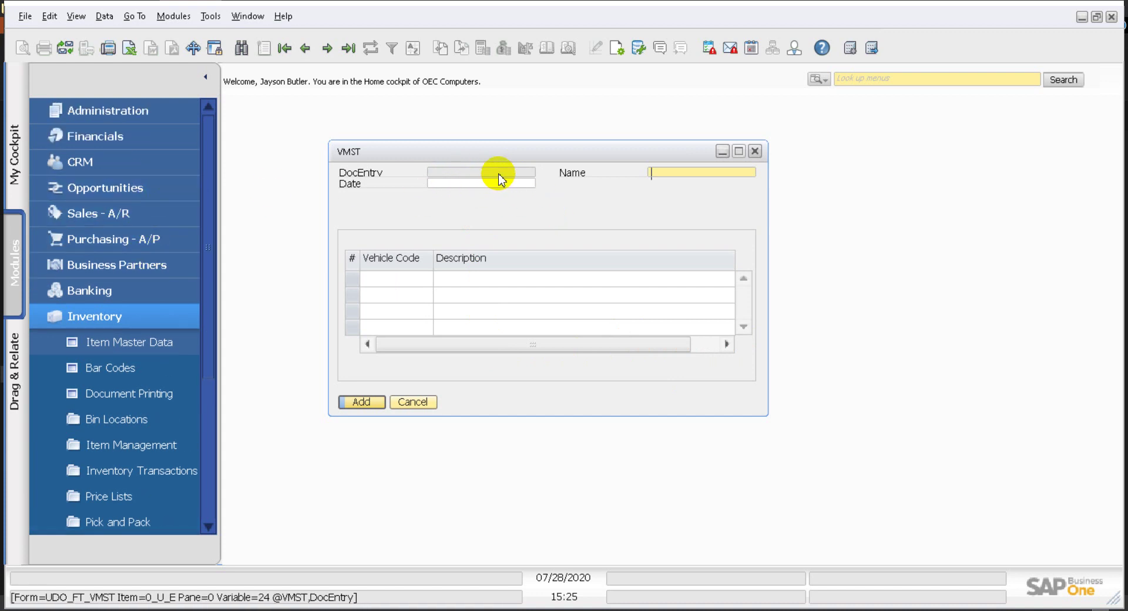
mouse_move(432, 157)
left_mouse_down()
mouse_move(352, 156)
mouse_move(448, 161)
mouse_move(415, 162)
left_mouse_up()
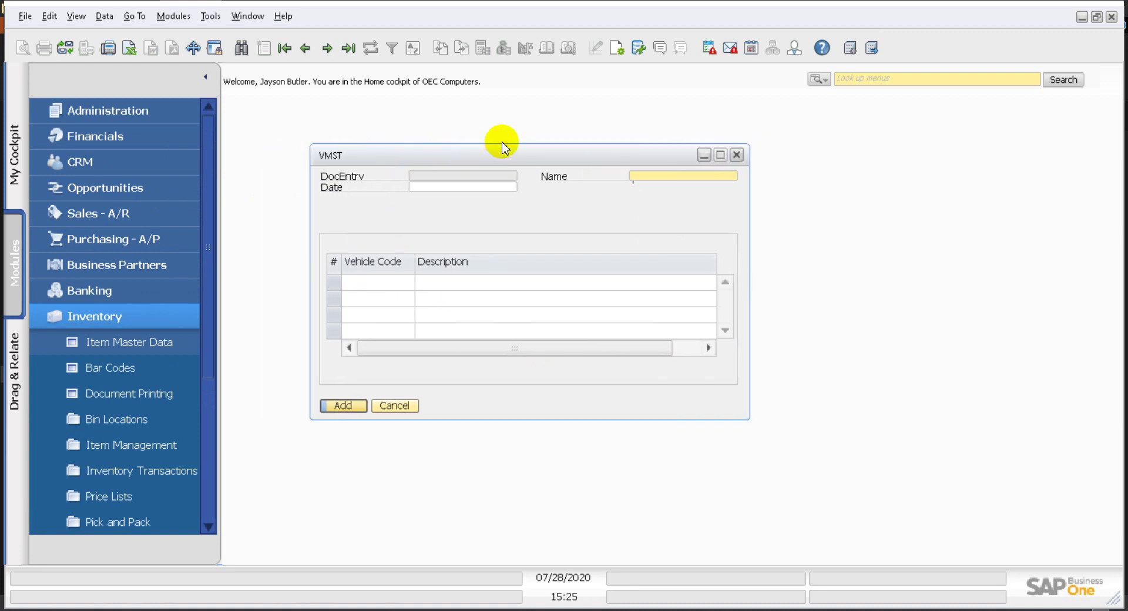
left_click(617, 51)
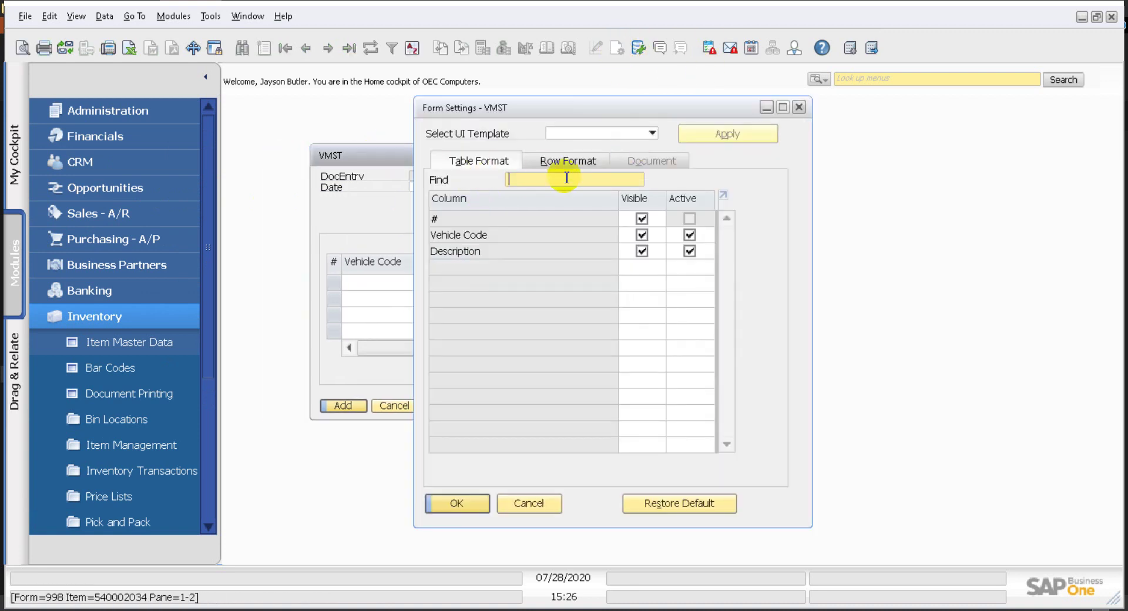
Close Form Settings and hide the DocEntry field and label in Edit Form UI mode.
left_click(651, 222)
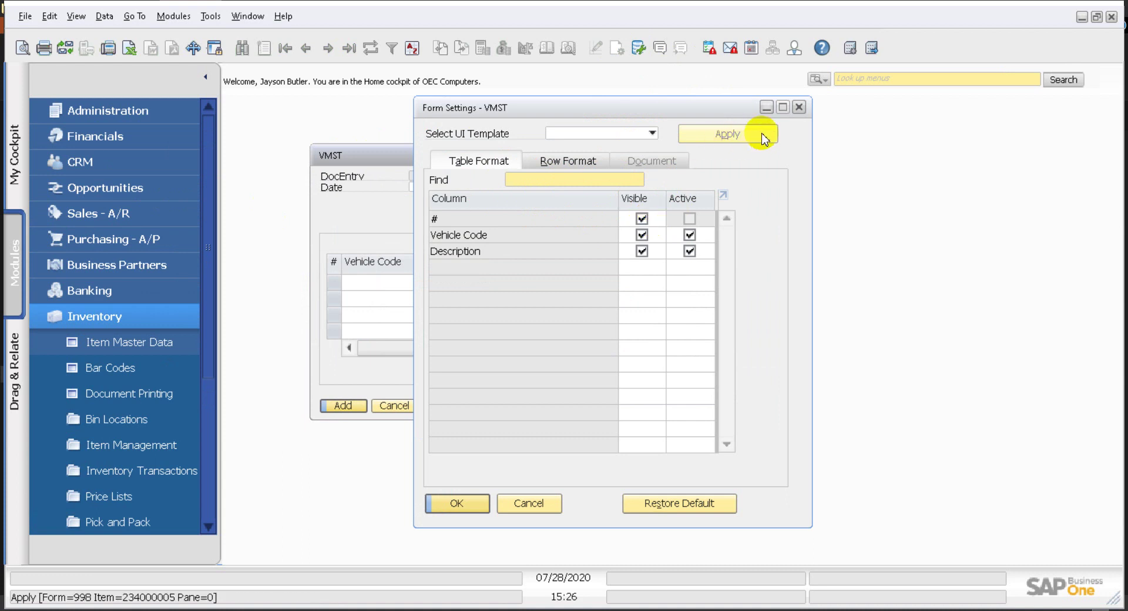
left_click(799, 107)
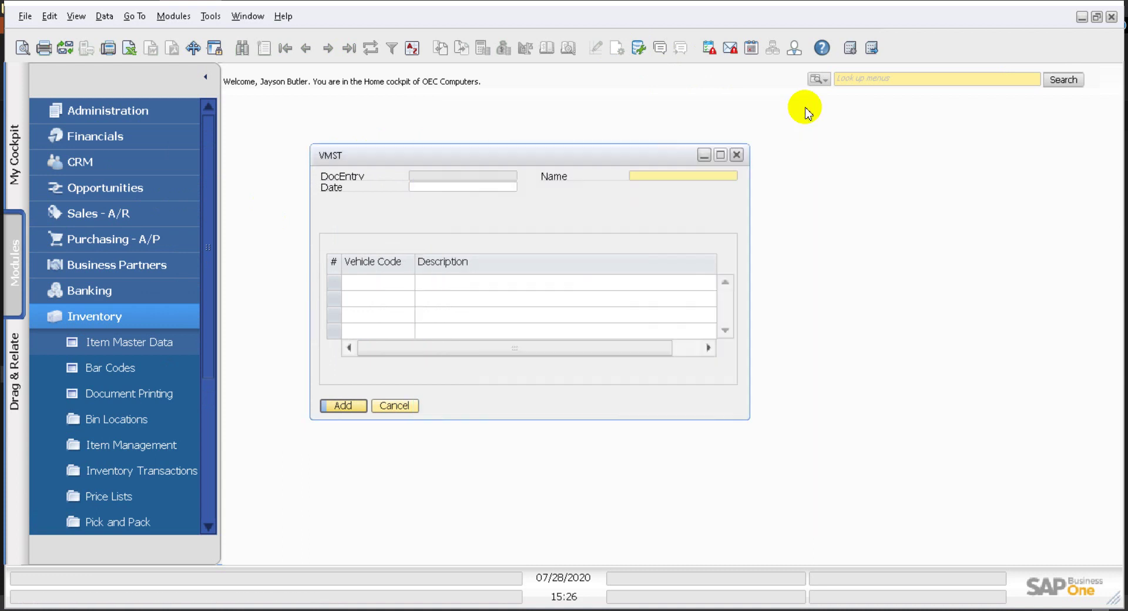
left_click(215, 18)
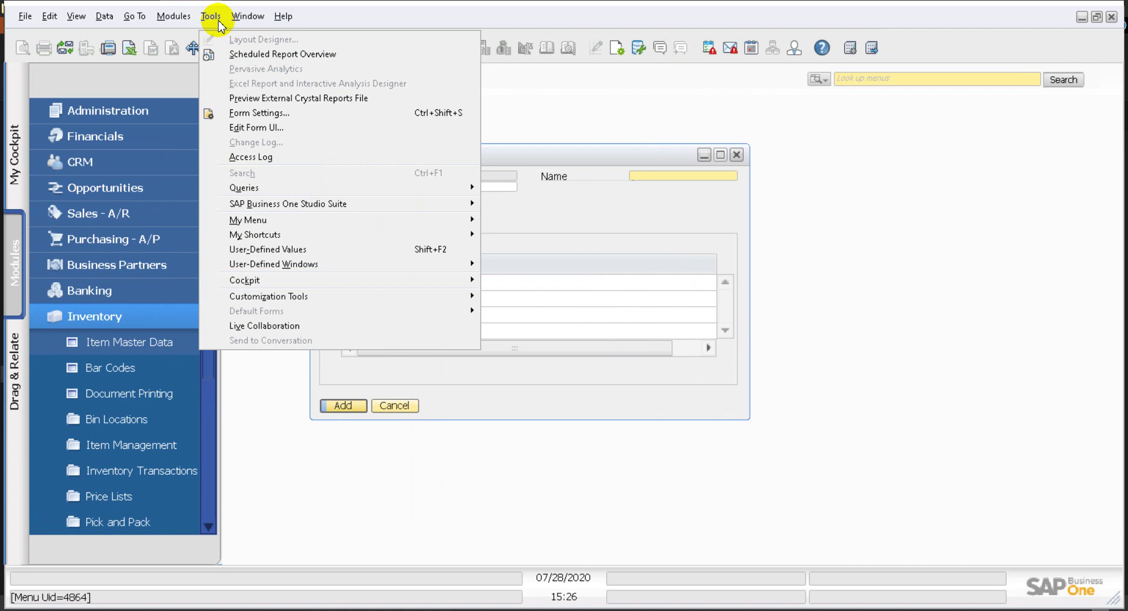
left_click(256, 127)
left_click(468, 178)
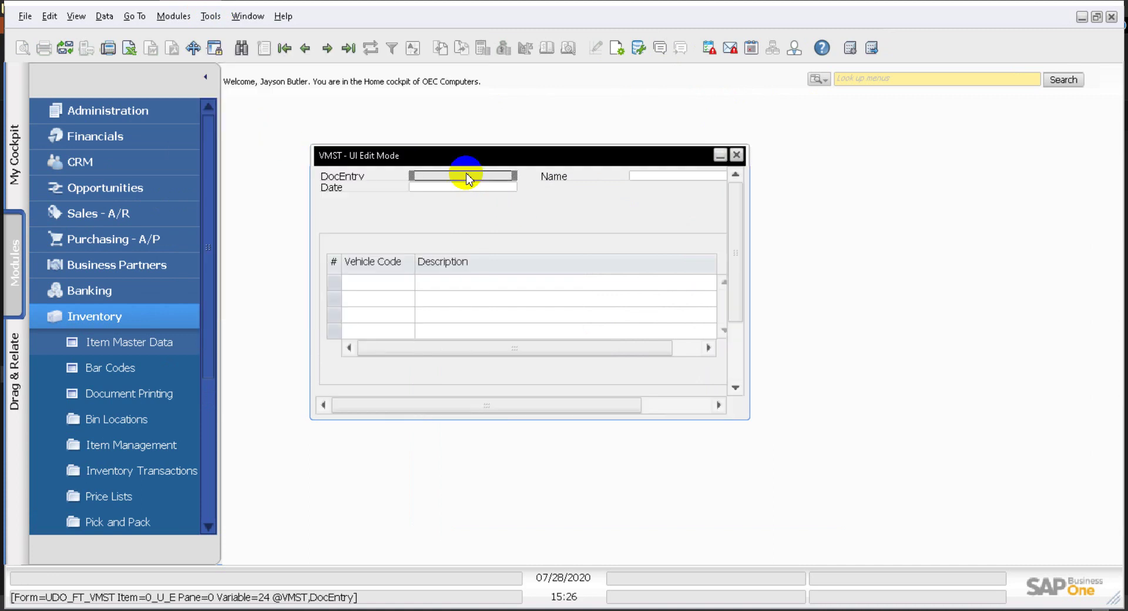
right_click(430, 178)
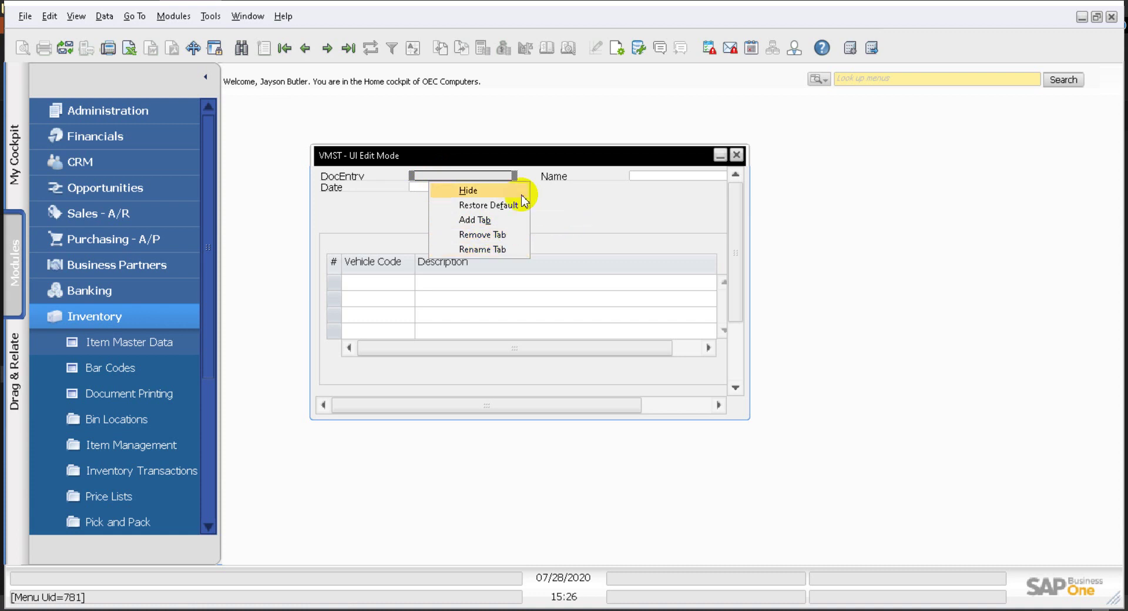
left_click(500, 192)
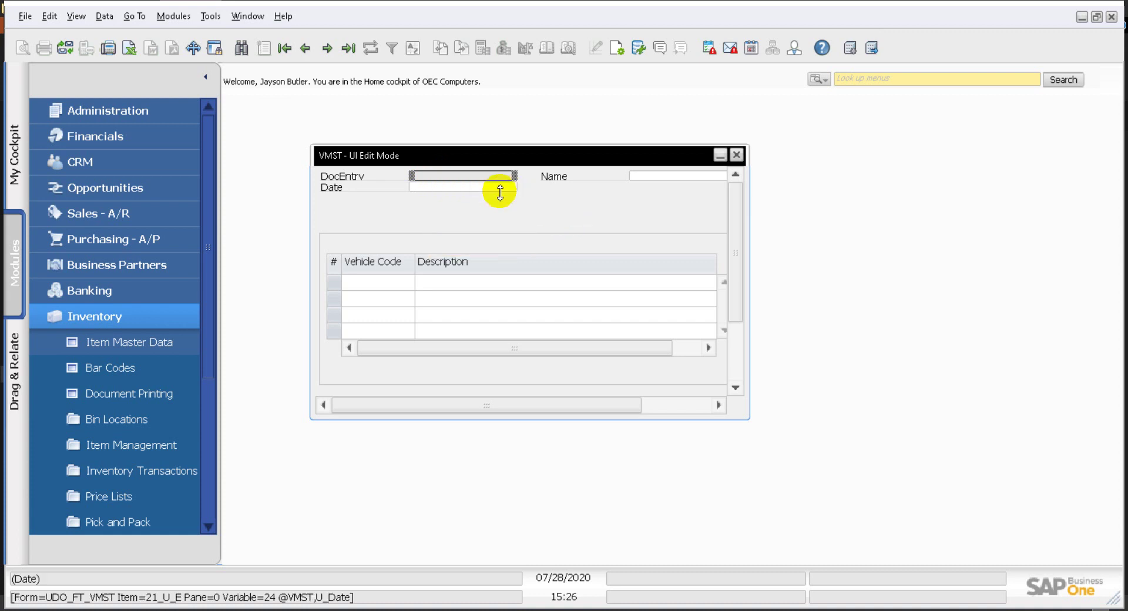
right_click(375, 178)
left_click(416, 189)
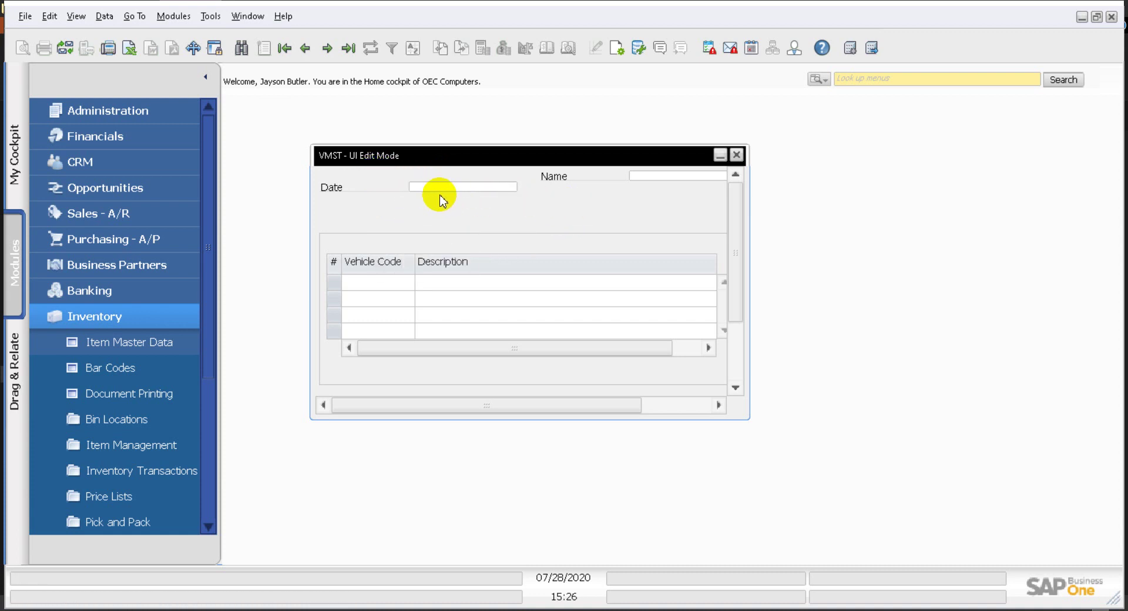
Move Date up beside Name, save the layout, and leave UI edit mode.
left_click(385, 196)
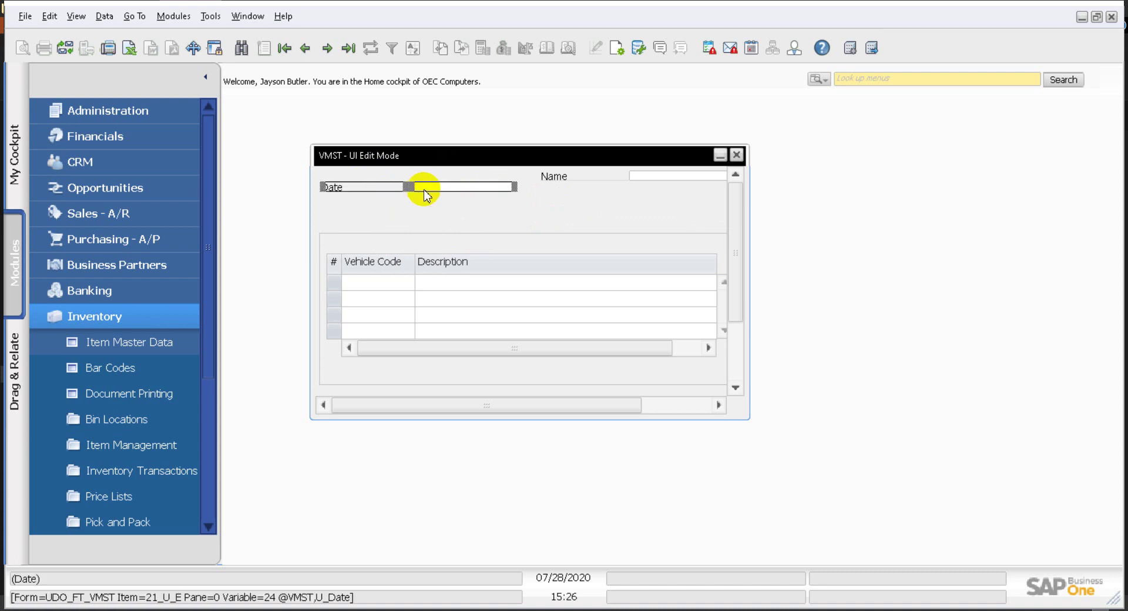
left_click_drag(426, 186, 428, 176)
right_click(526, 202)
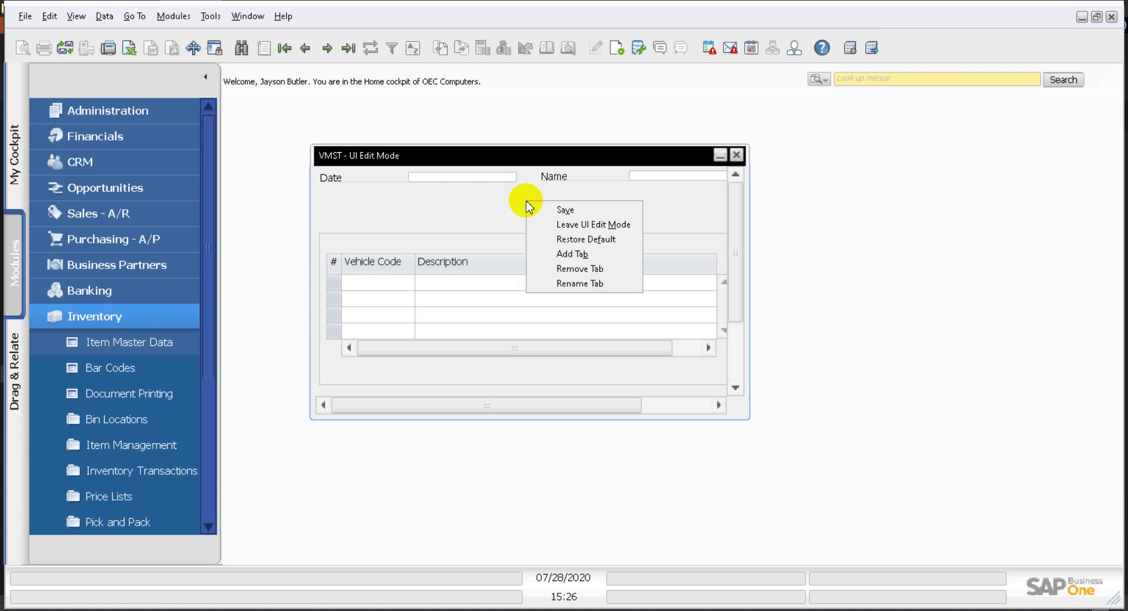
left_click(543, 210)
right_click(550, 209)
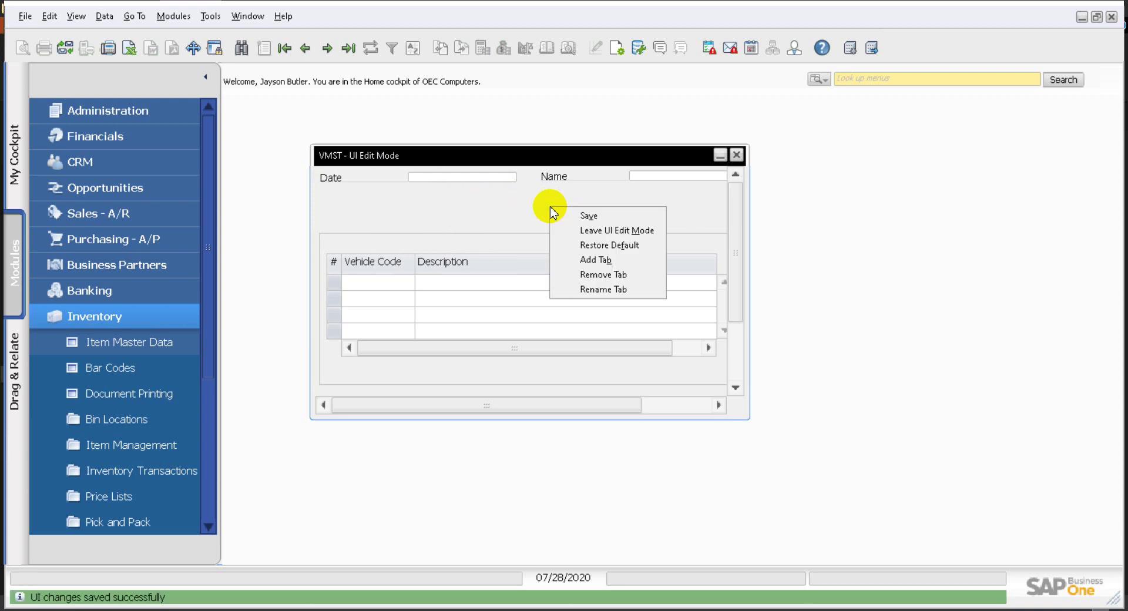
left_click(558, 227)
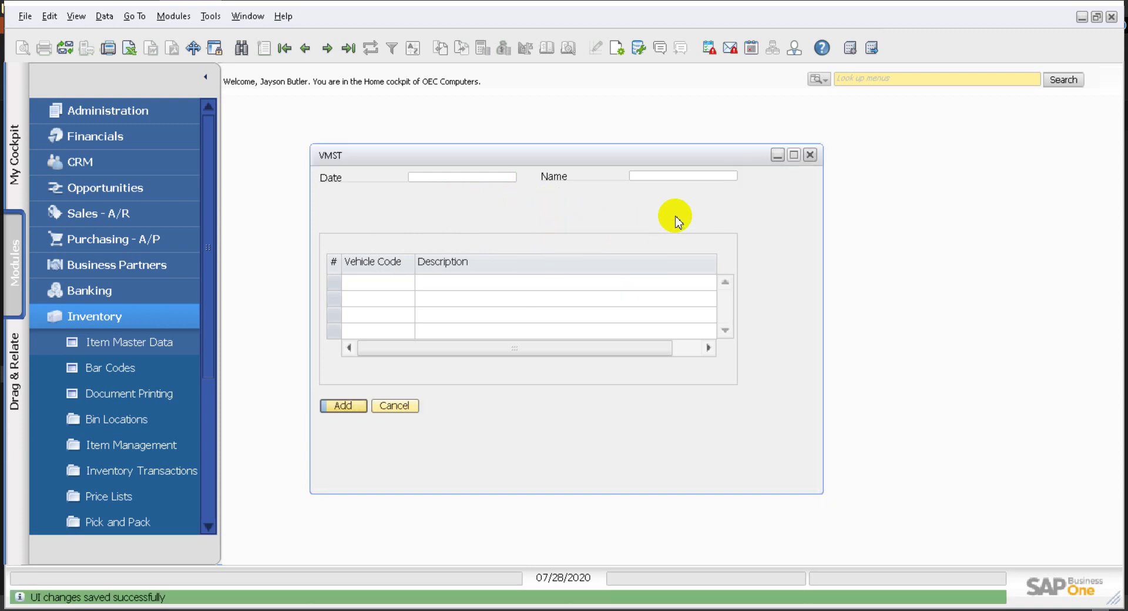
Close VMST without saving, reopen it from Inventory, and reposition its window.
left_click(810, 156)
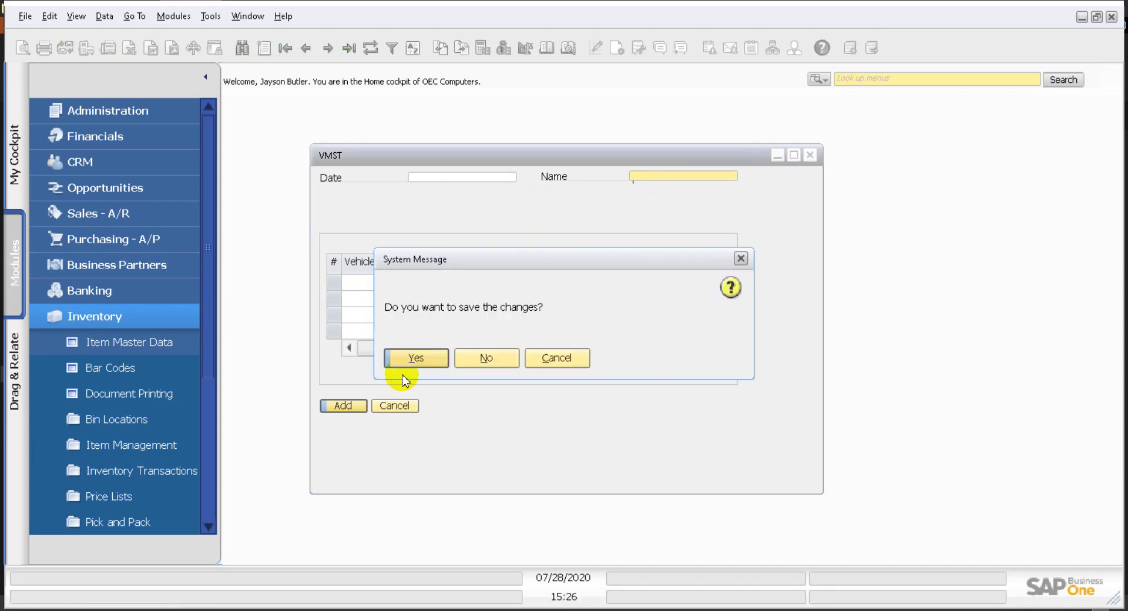
left_click(473, 359)
scroll(93, 433, "down", 4)
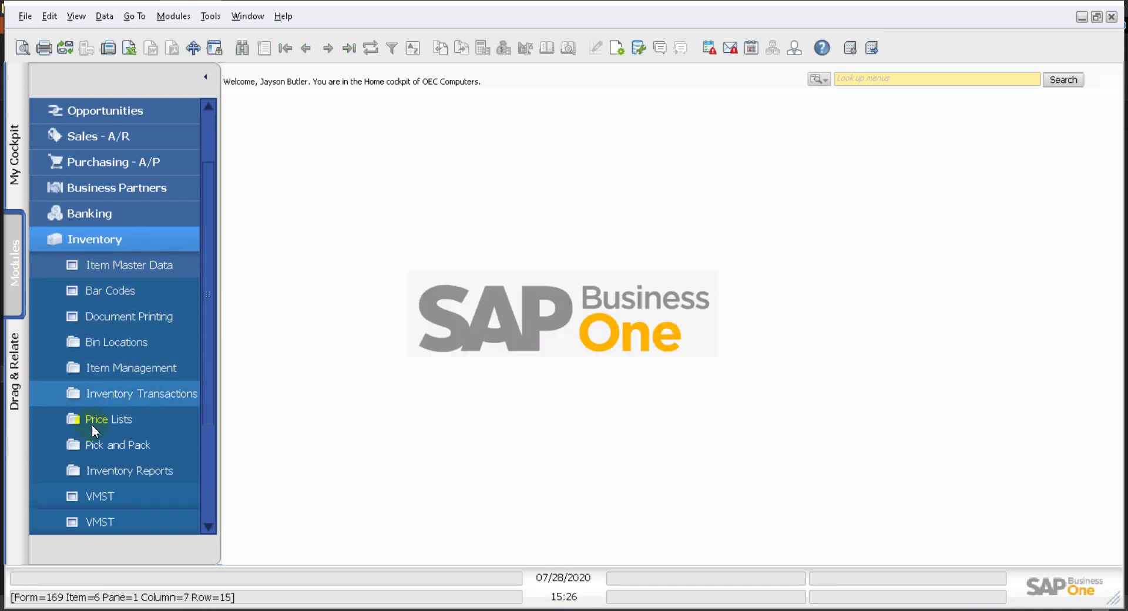
left_click(95, 473)
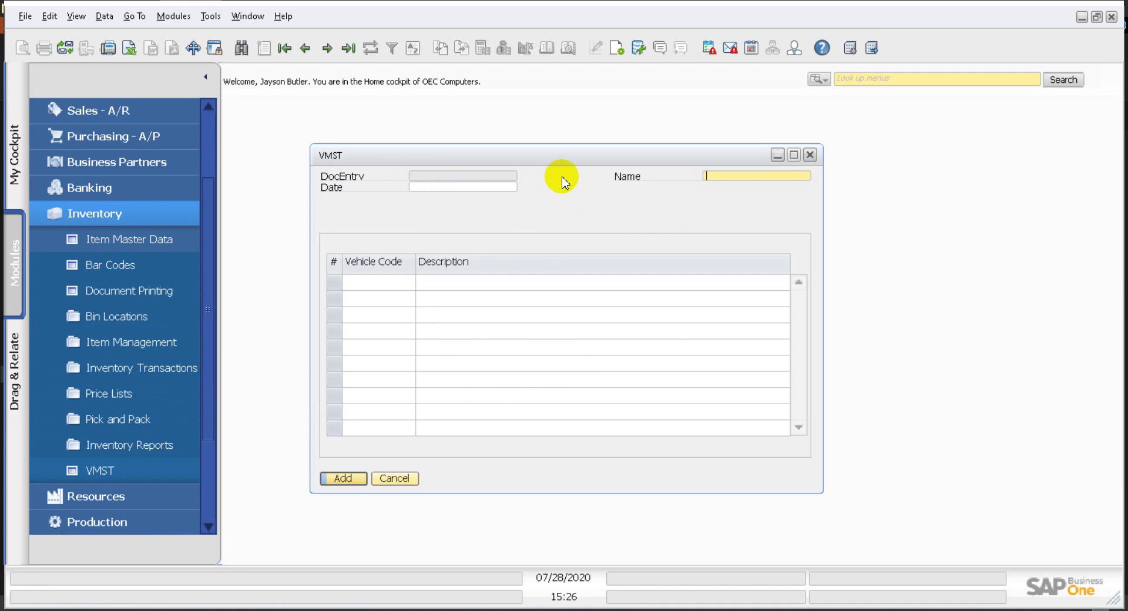
left_click_drag(549, 161, 411, 120)
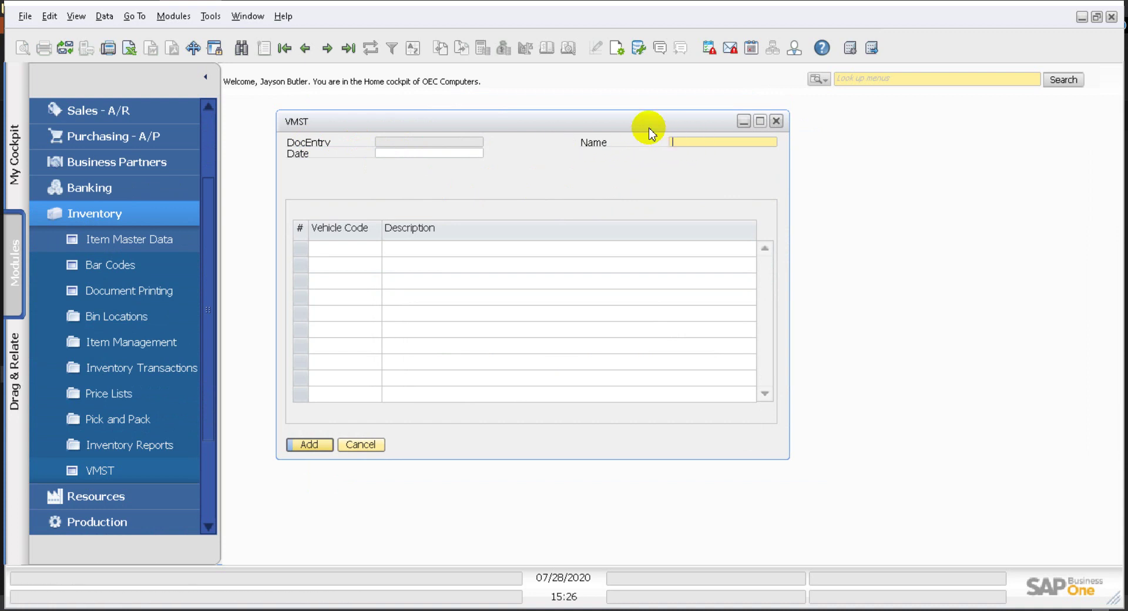
left_click_drag(650, 126, 666, 136)
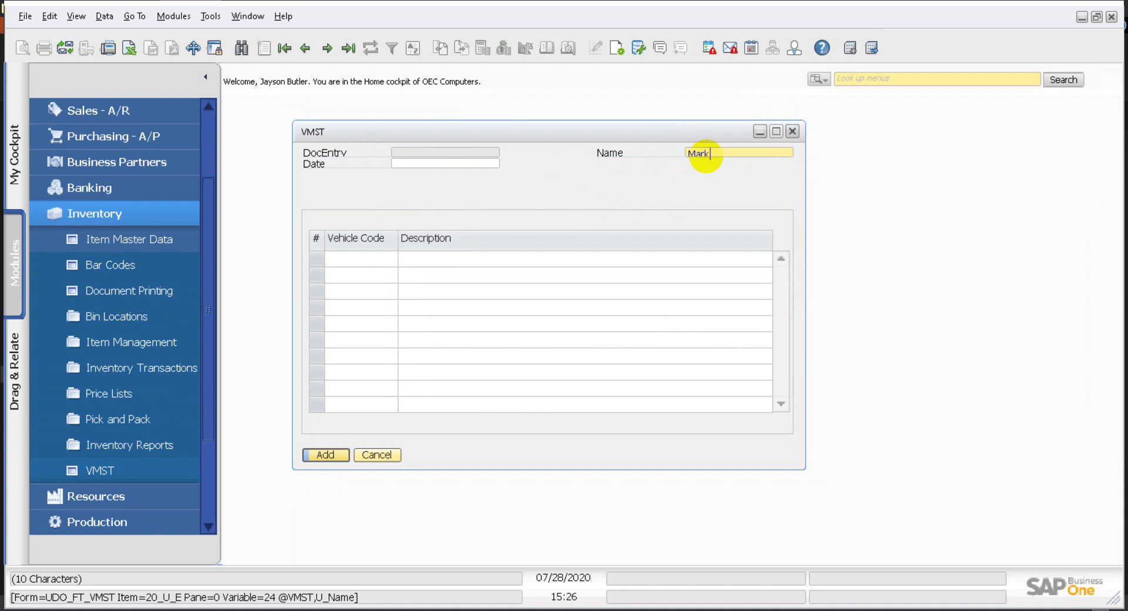
Fill in Date 07/28/2020 and vehicle 0001 Truck, then add the VMST document.
key("Tab")
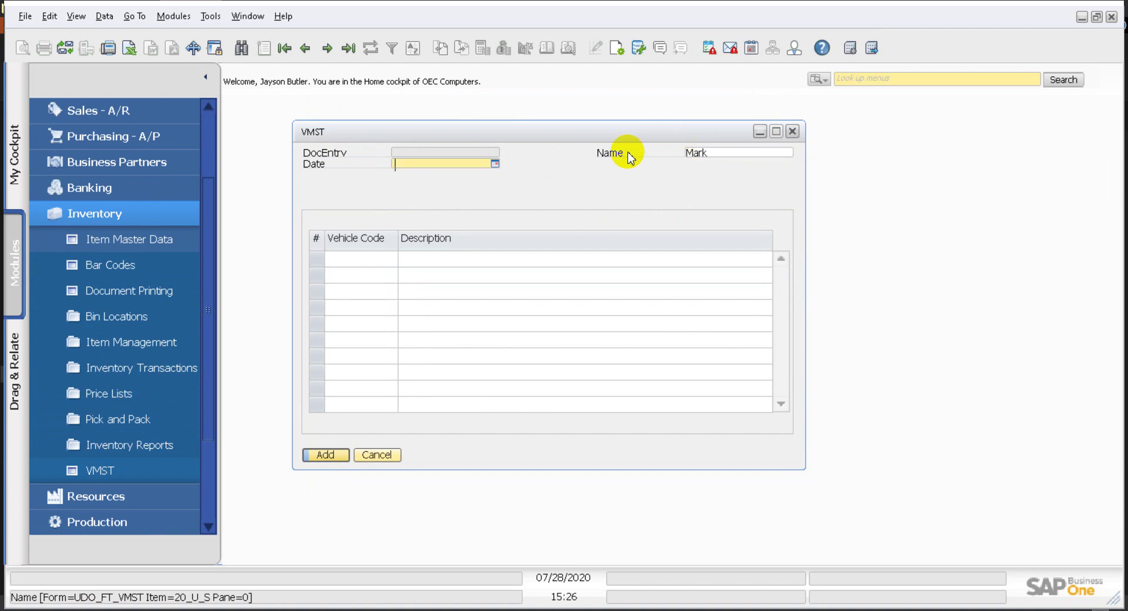
left_click(495, 163)
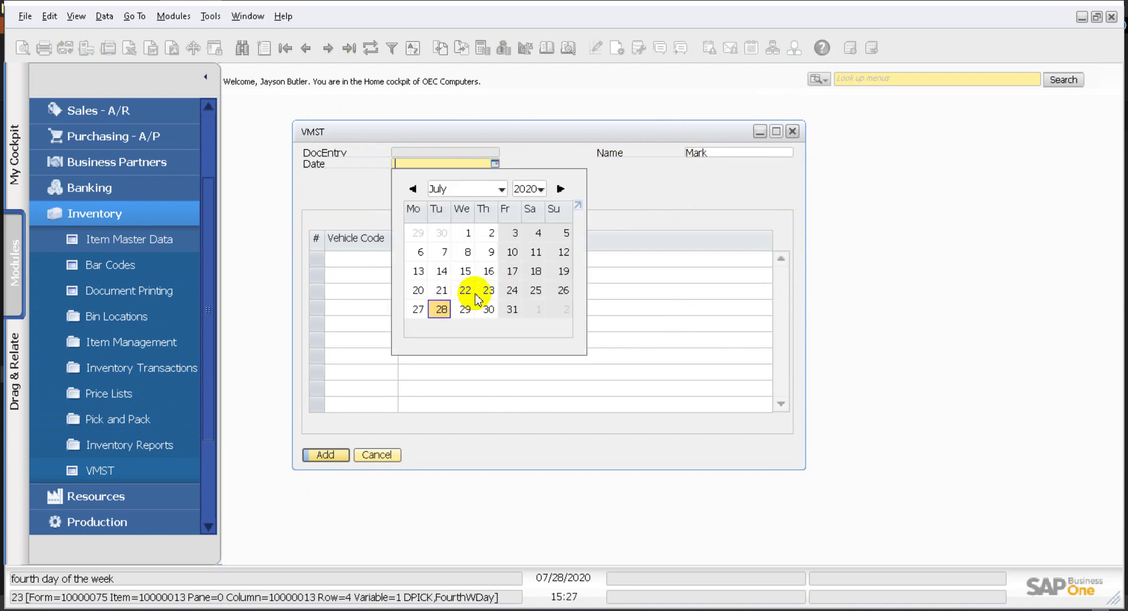
key("Escape")
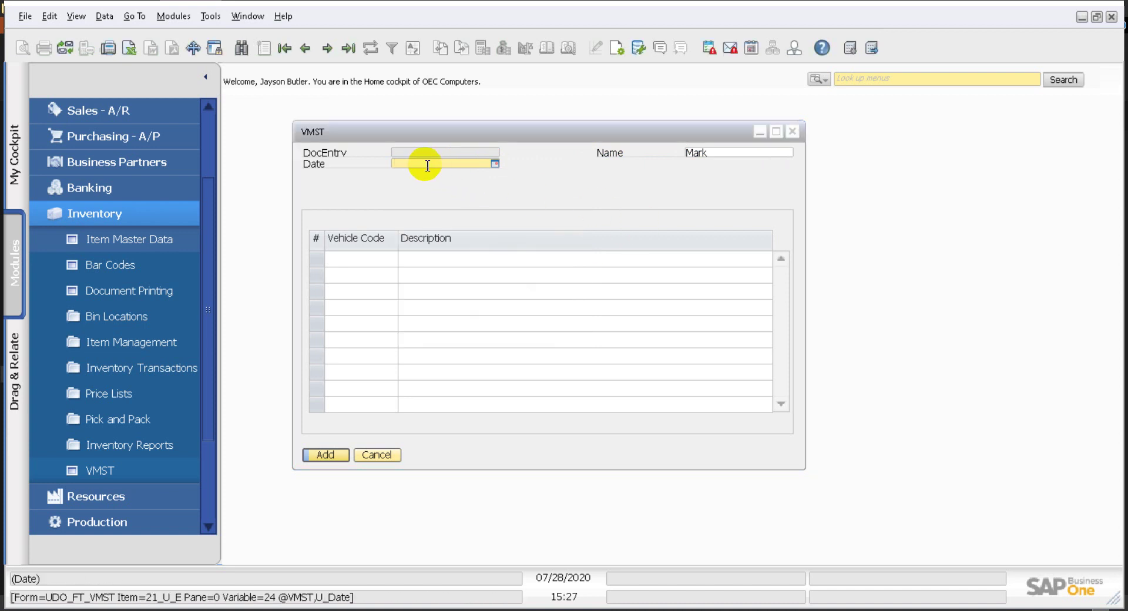
key("Tab")
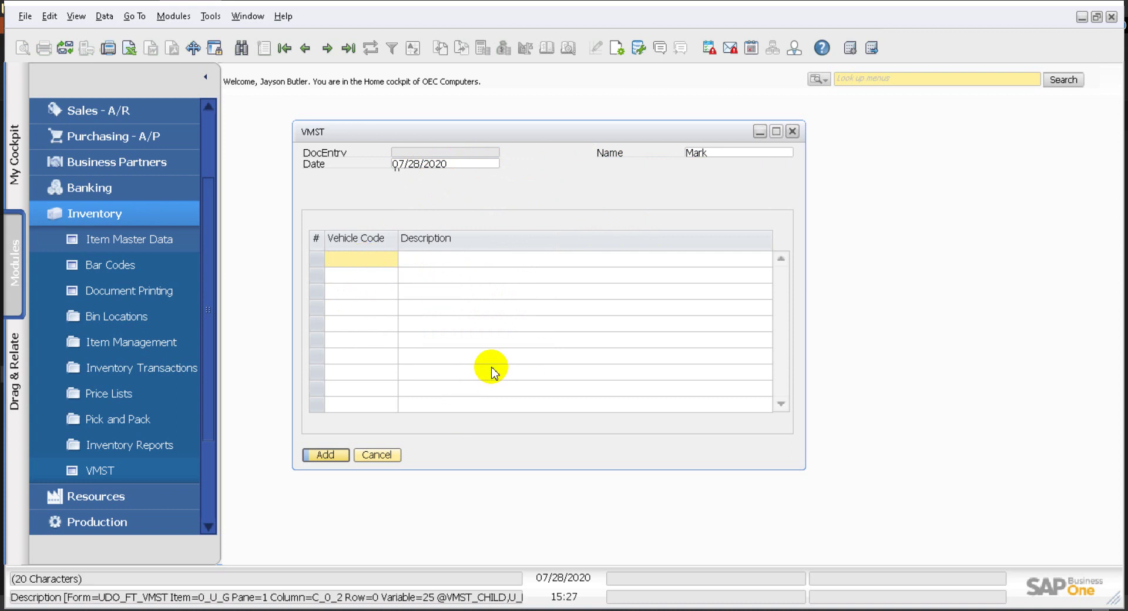
type("0001")
key("Tab")
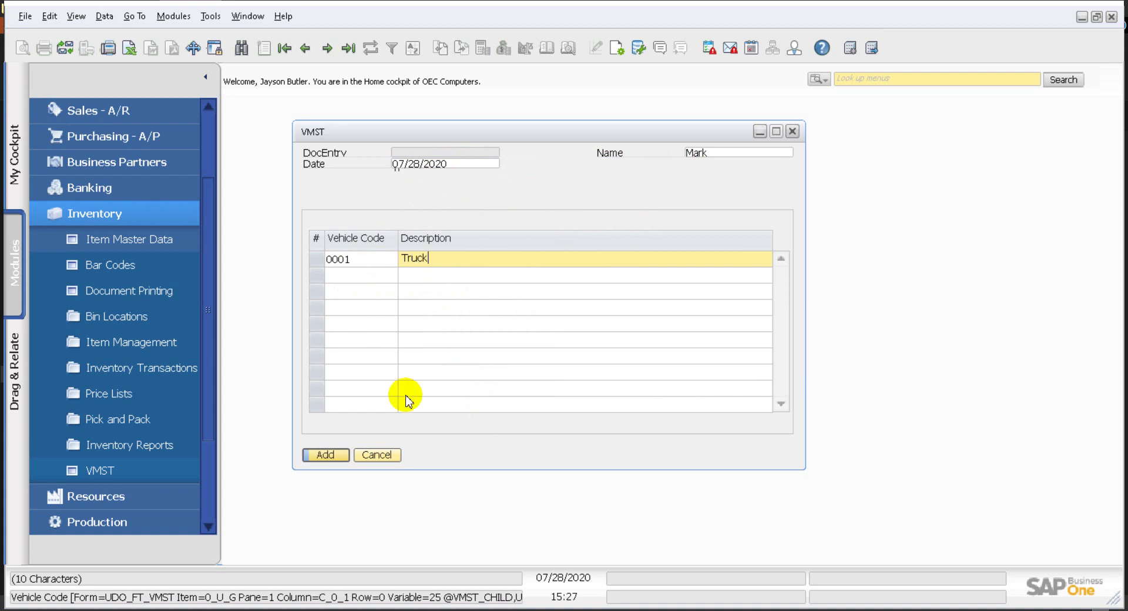
left_click(326, 454)
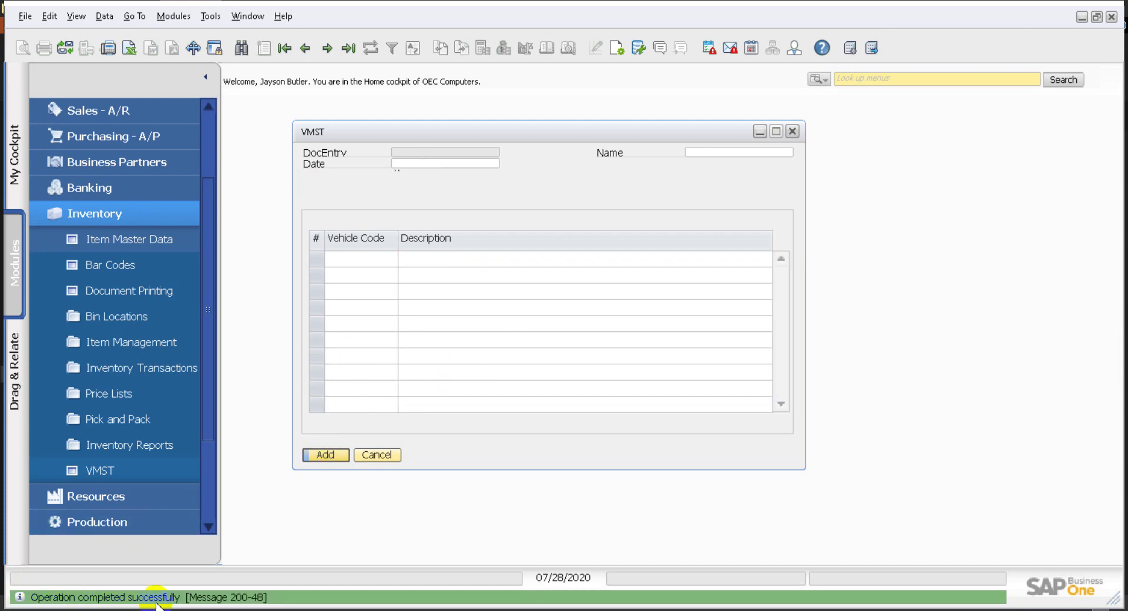
left_click(118, 211)
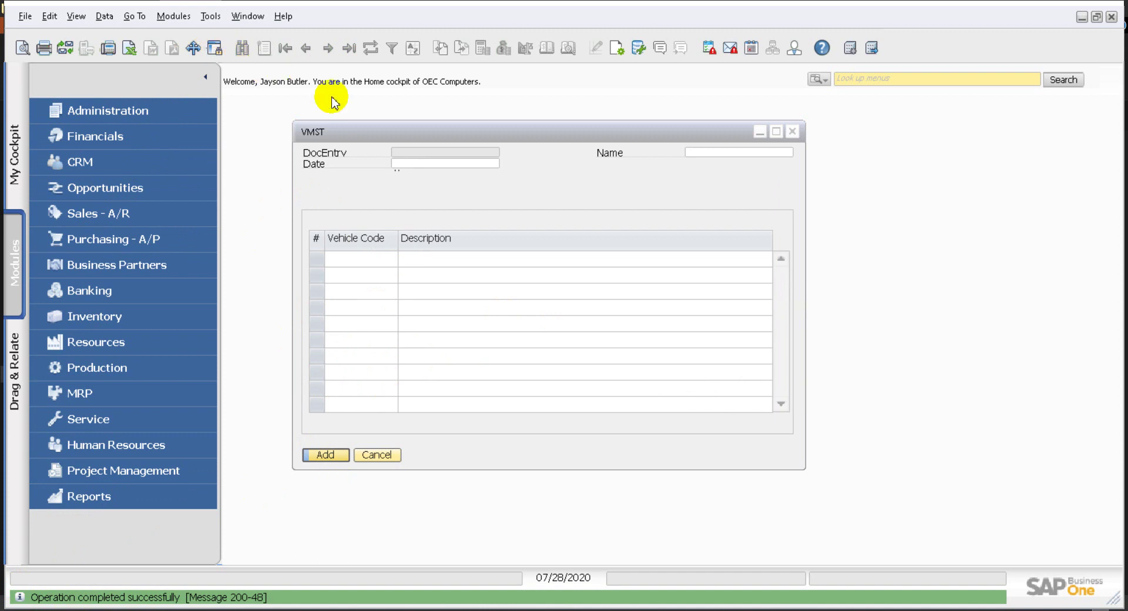
Load VMST record 1 and extend its Name with 'lt', which truncates at 10 characters.
left_click(441, 130)
left_click(348, 48)
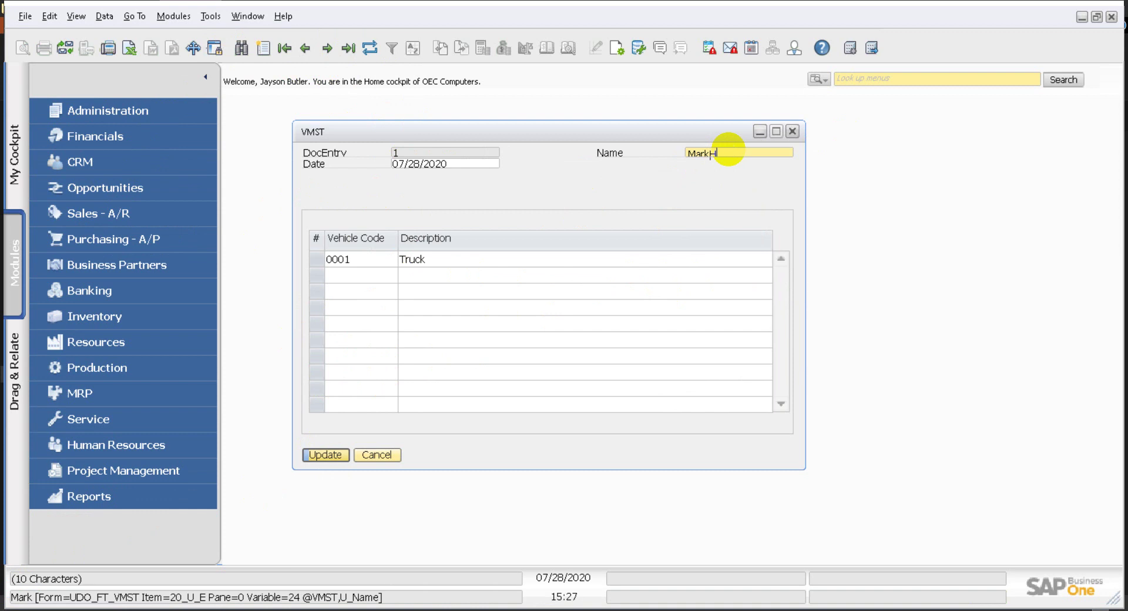
type("lt")
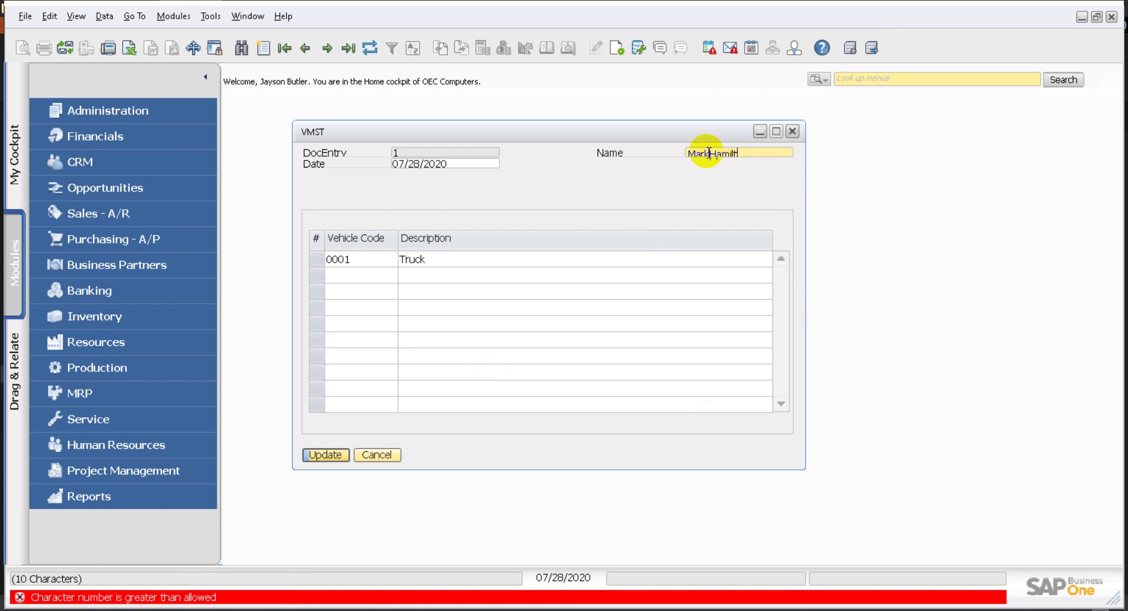
left_click_drag(750, 148, 675, 149)
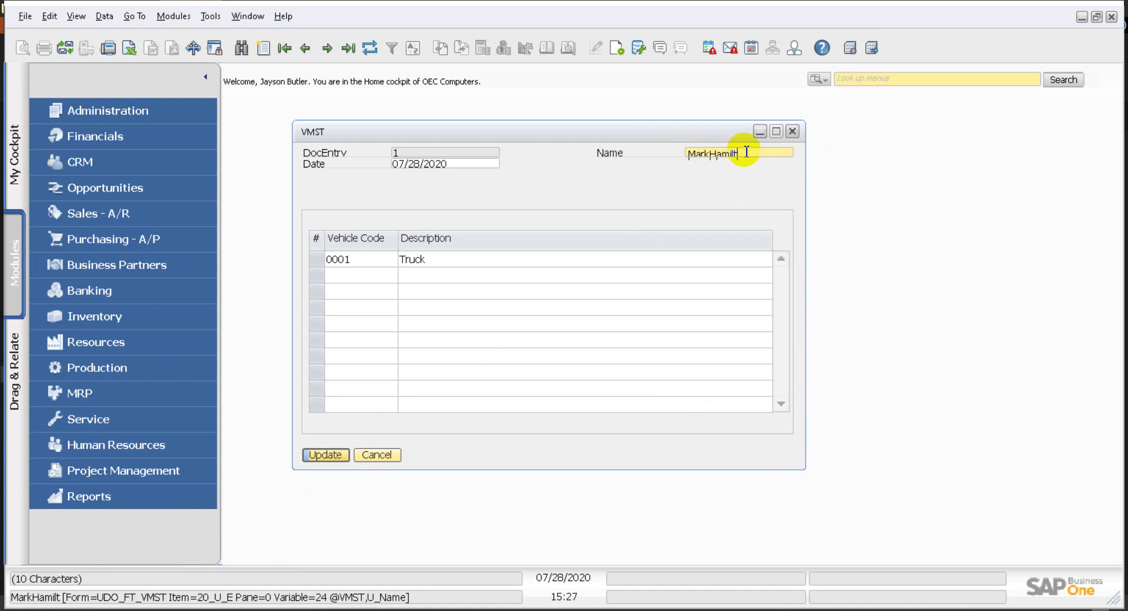
left_click(210, 15)
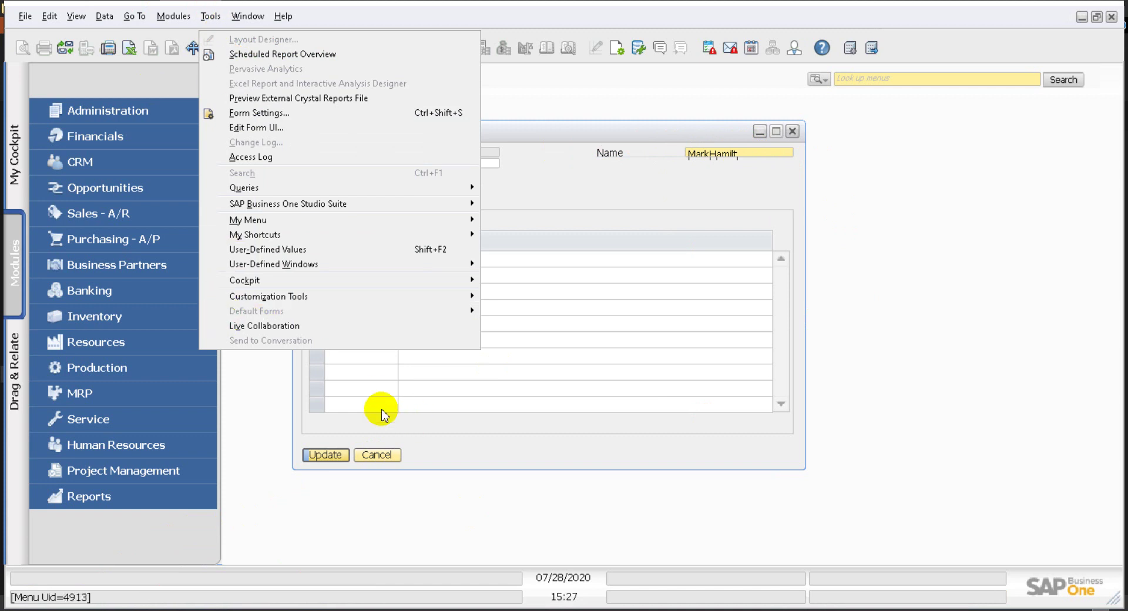
Cancel the VMST form and open User-Defined Fields - Management.
left_click(421, 388)
left_click(376, 454)
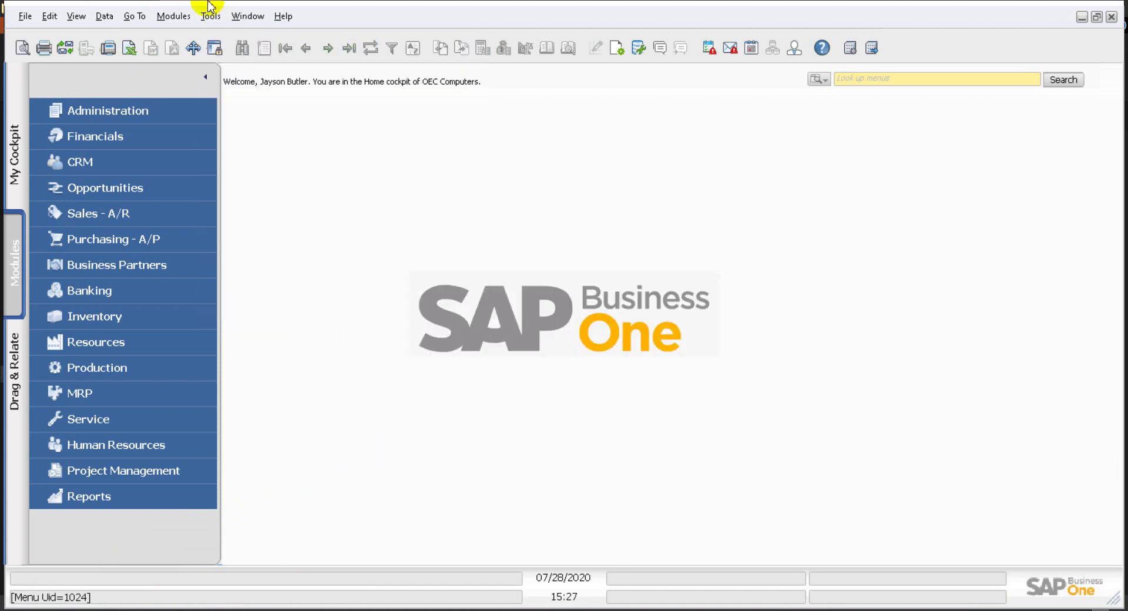
left_click(210, 14)
mouse_move(330, 295)
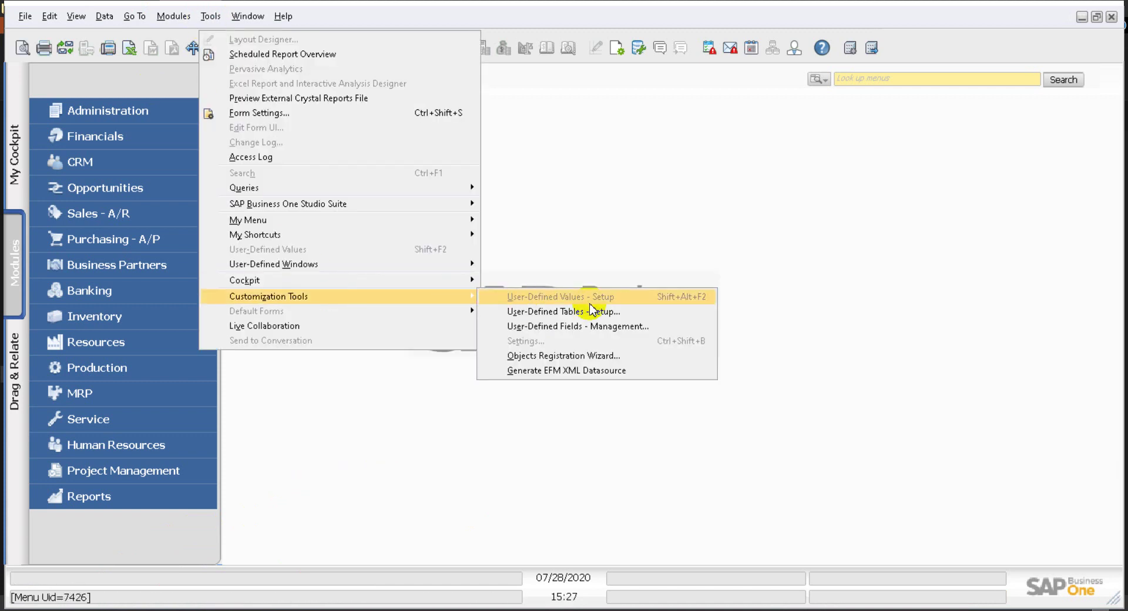
left_click(590, 327)
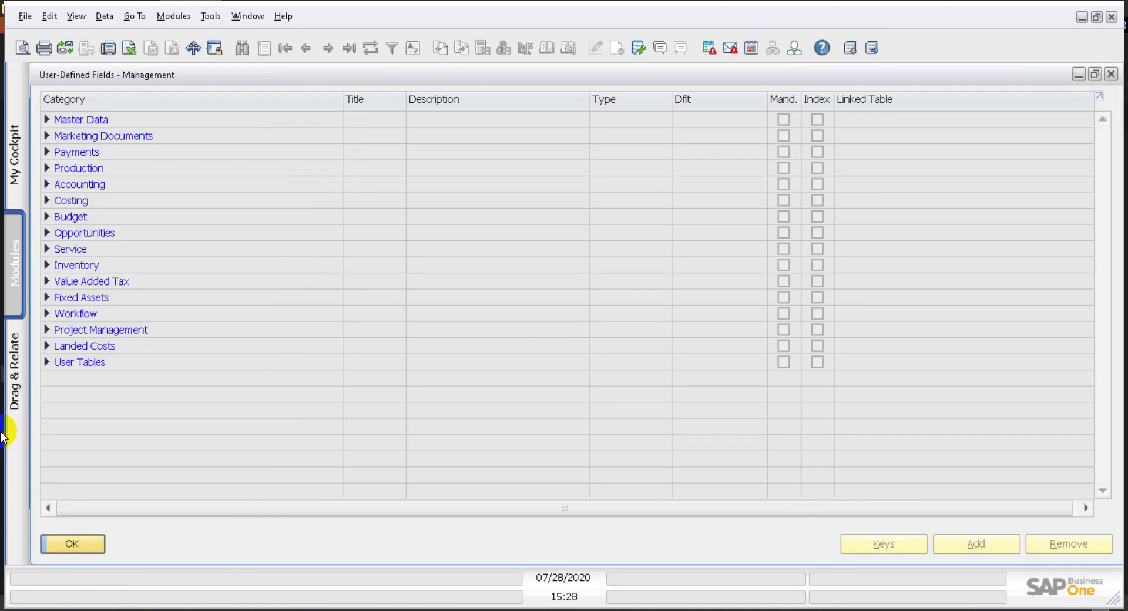
Change the Vehicle Table's Name field length from 10 to 20 and close the window.
left_click(46, 362)
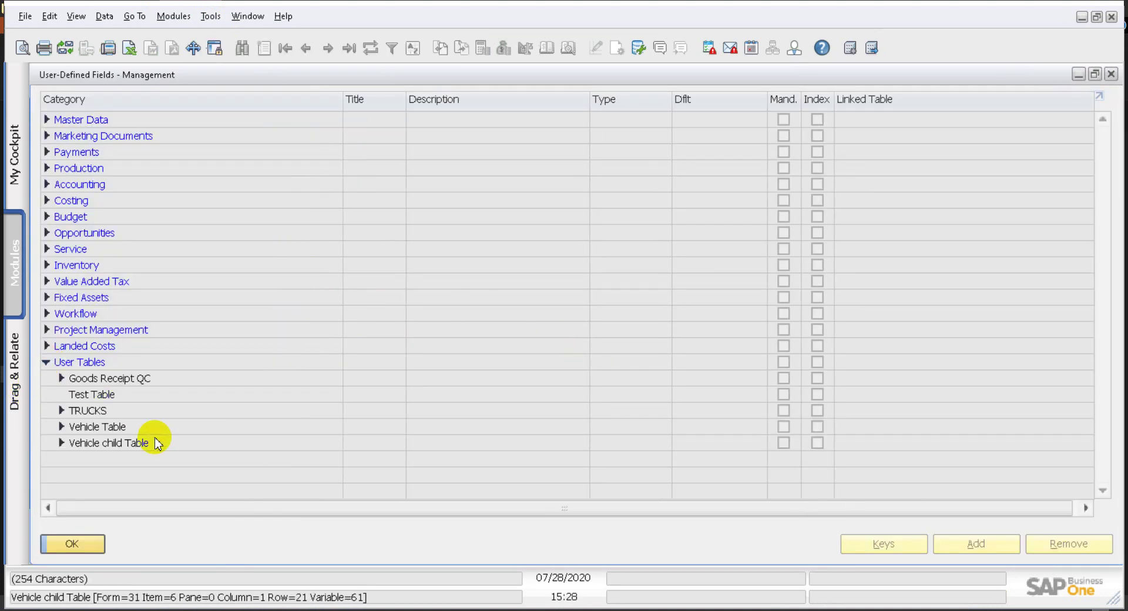
left_click(61, 427)
left_click(371, 446)
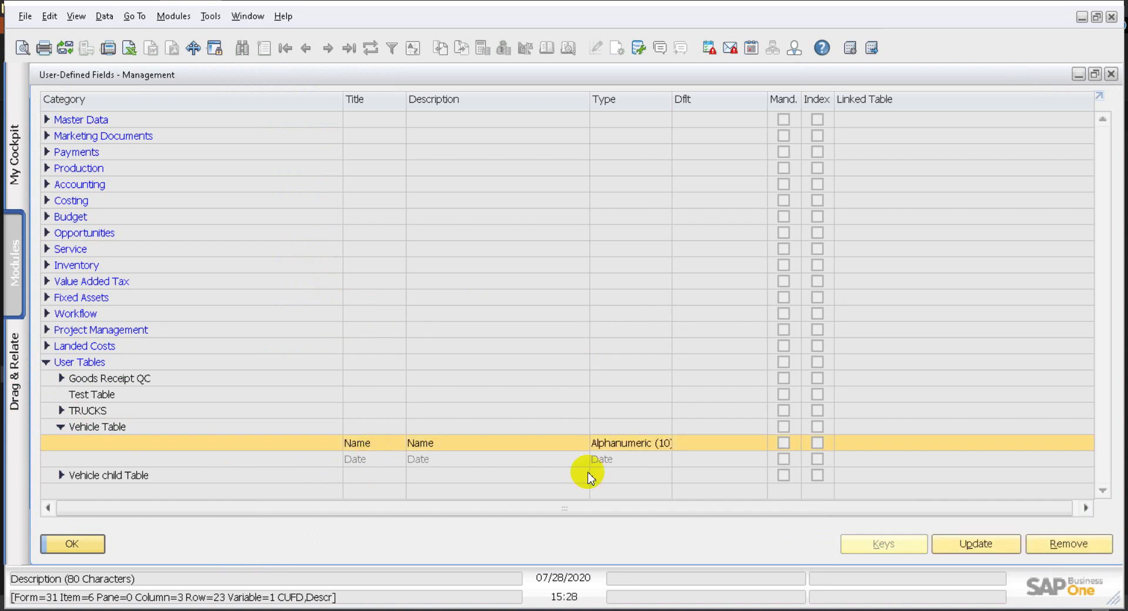
left_click(967, 543)
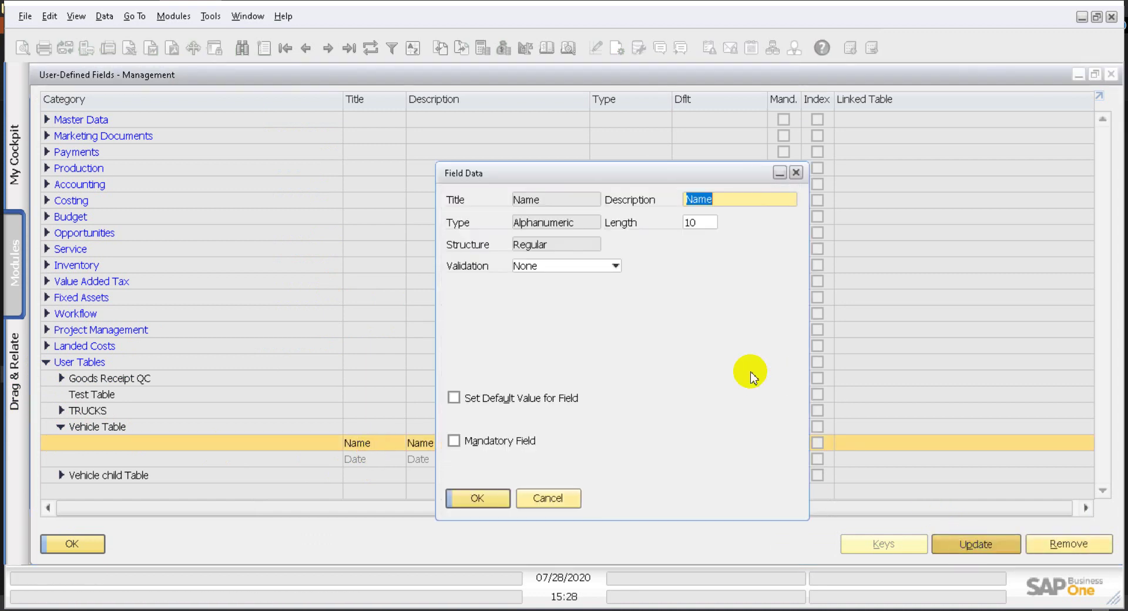
left_click(699, 226)
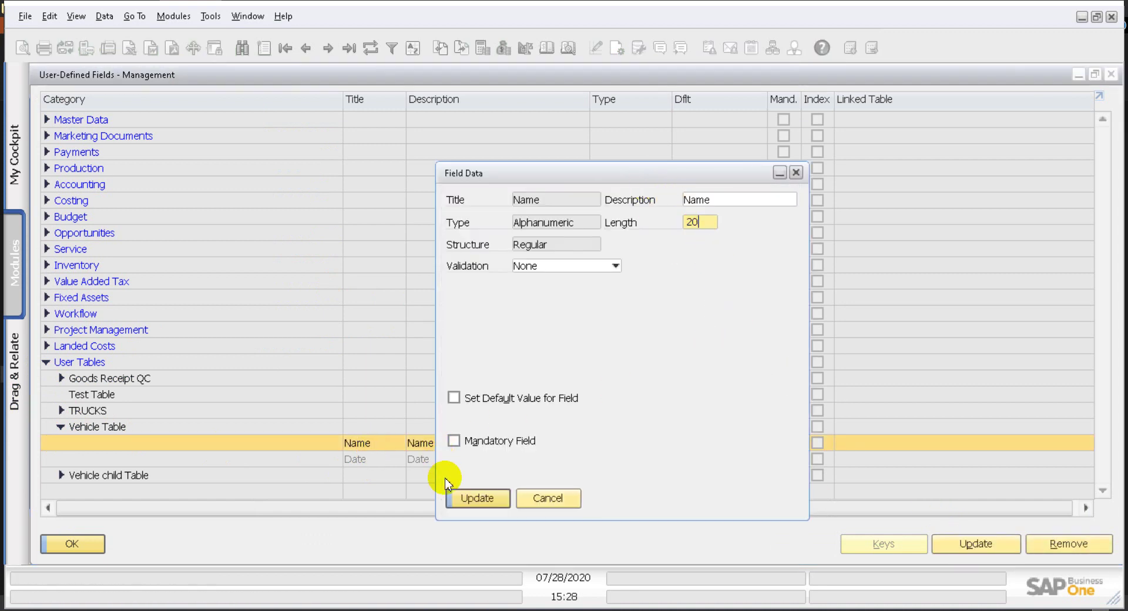
left_click(477, 498)
left_click(372, 340)
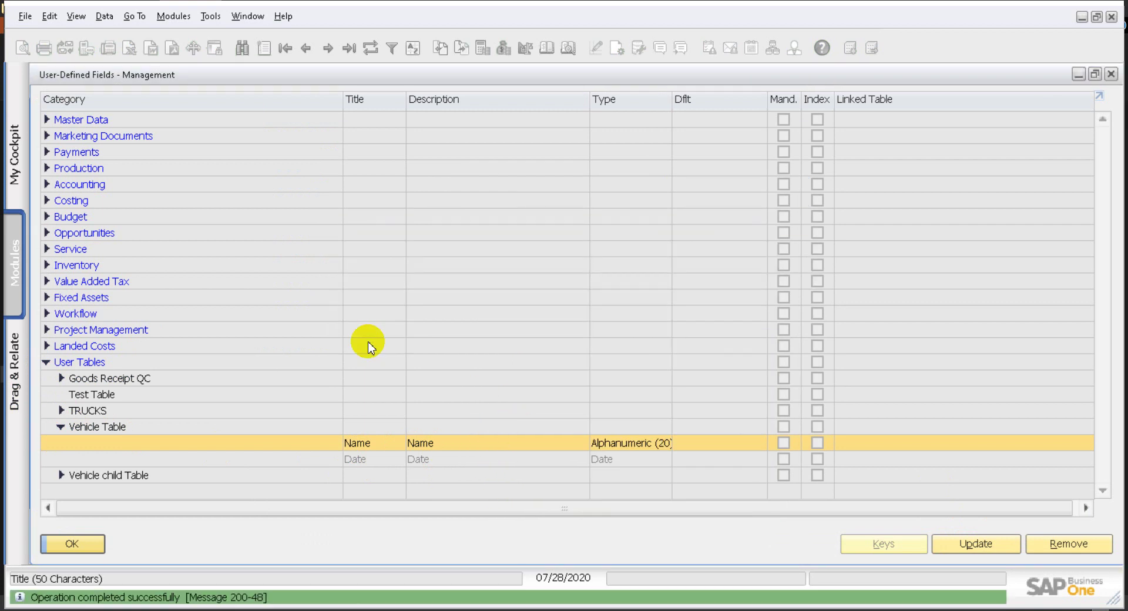
left_click(83, 542)
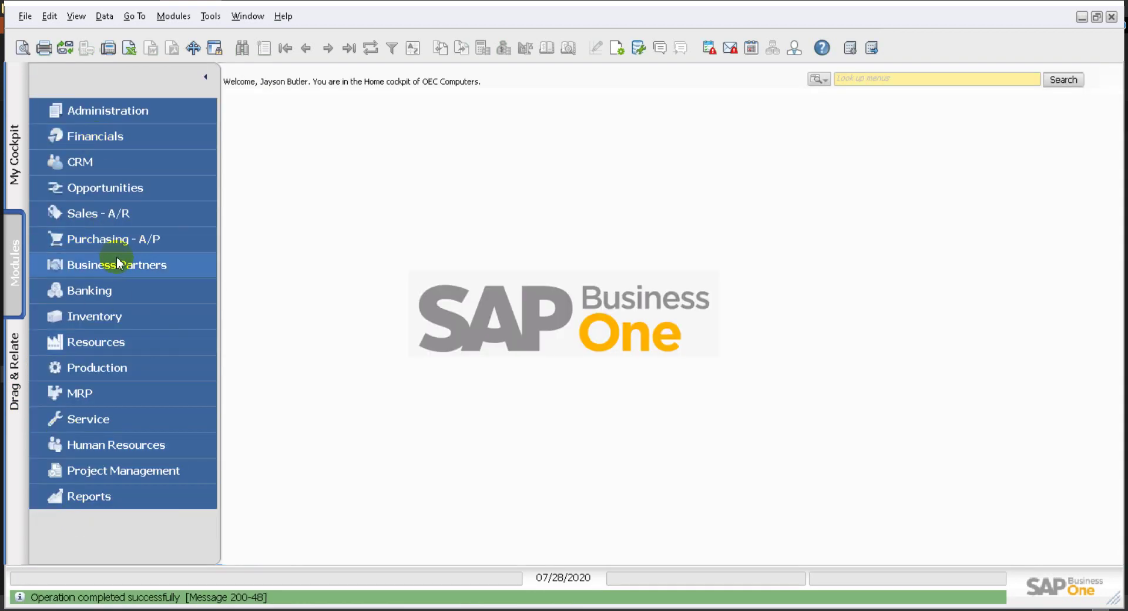
Open VMST record 1 and update it with the full name.
left_click(143, 322)
scroll(143, 328, "down", 1)
left_click(121, 343)
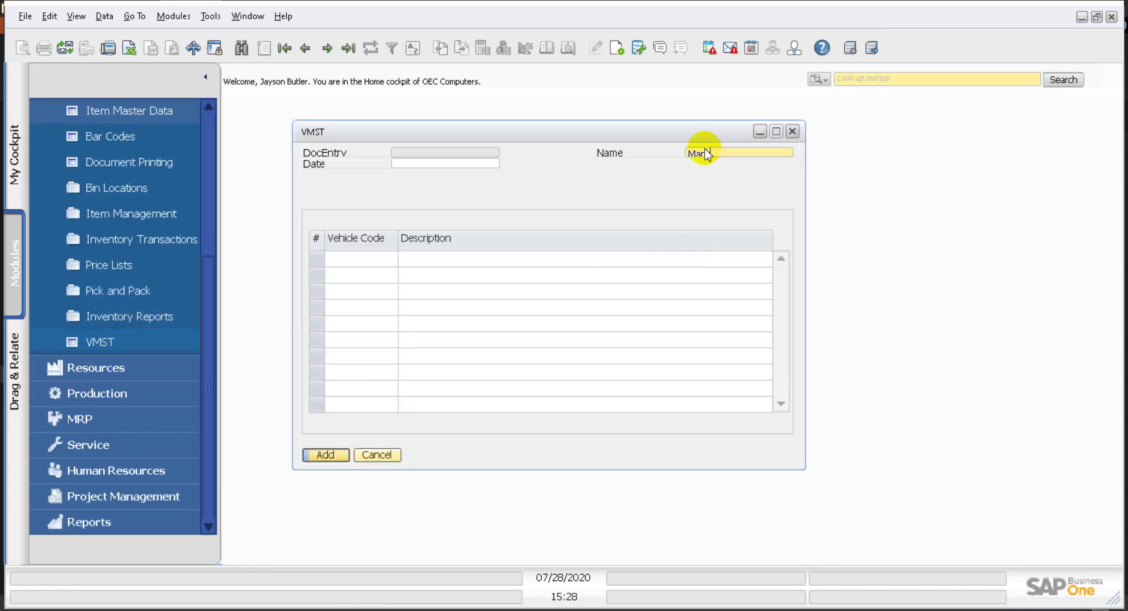
left_click(351, 48)
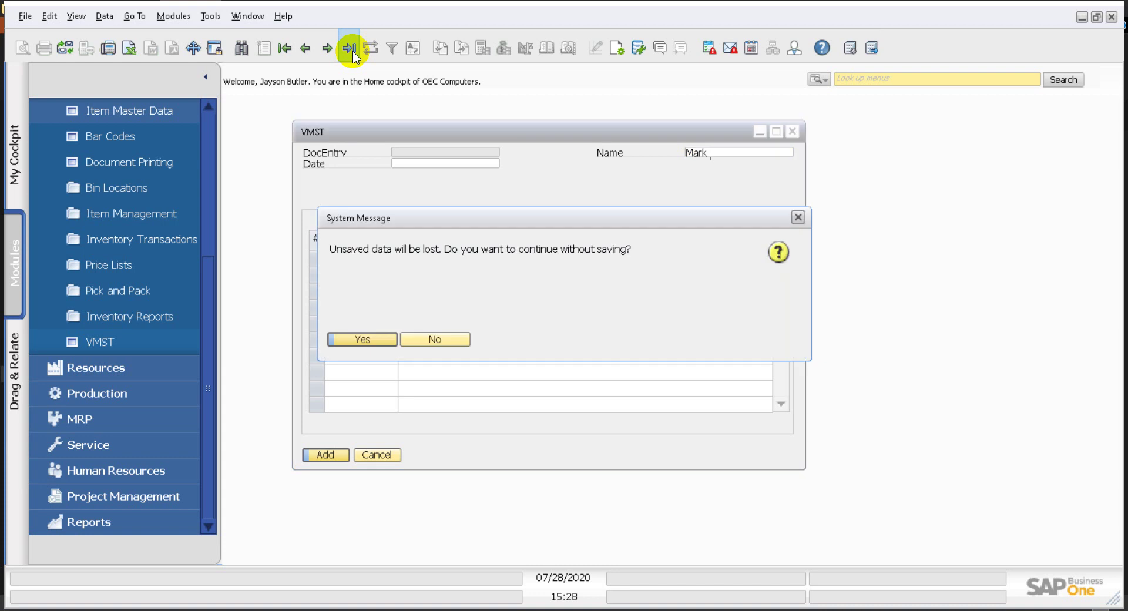
left_click(370, 339)
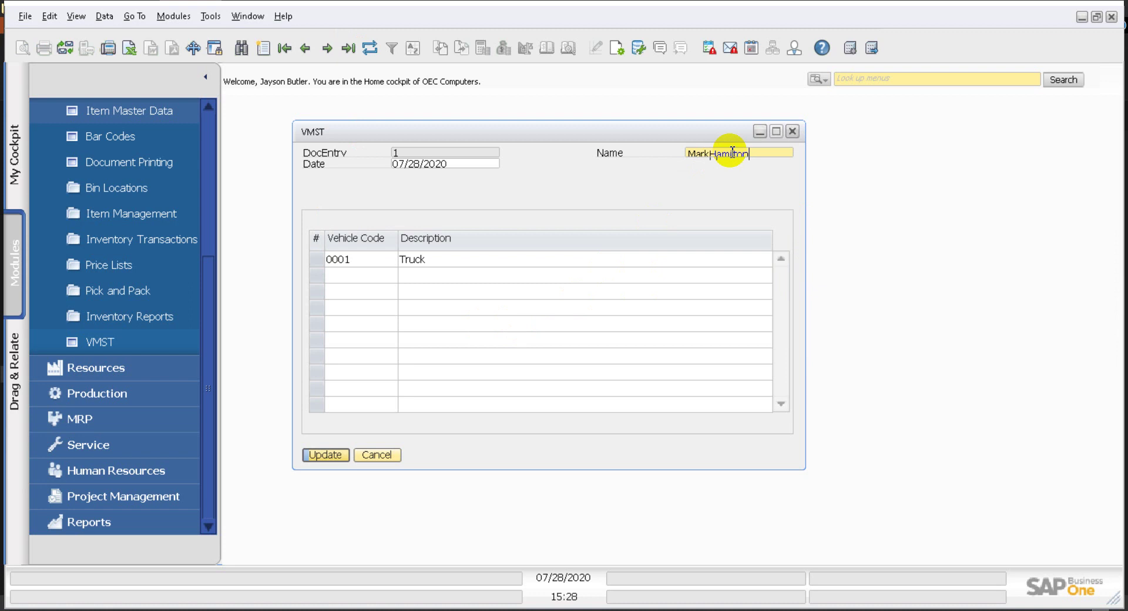
left_click(339, 450)
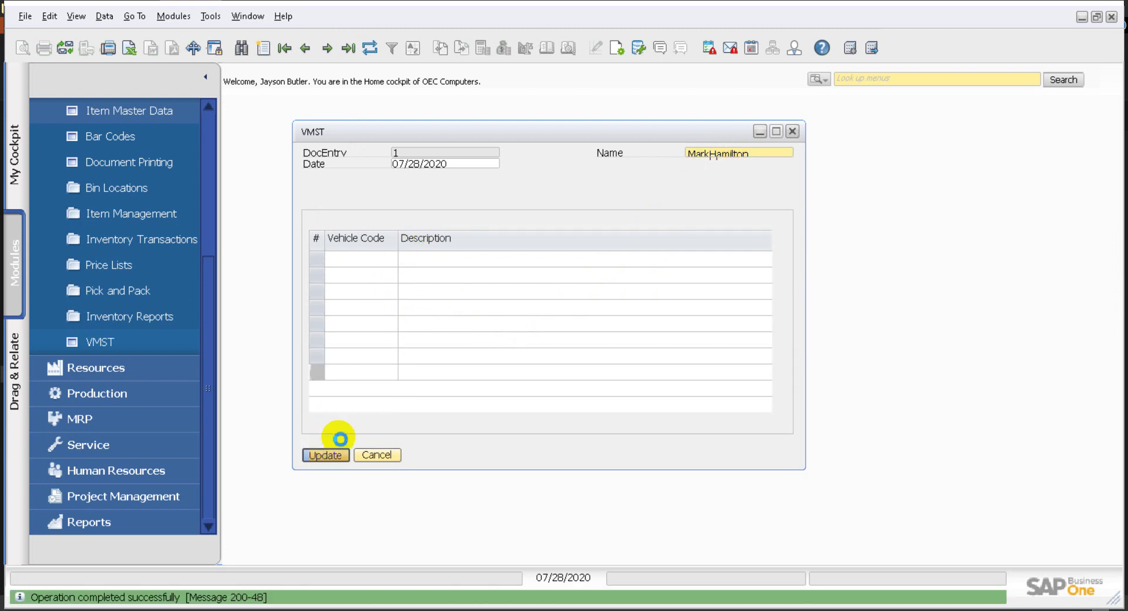
Reopen VMST and load record 1 to verify the full name was saved.
left_click(325, 456)
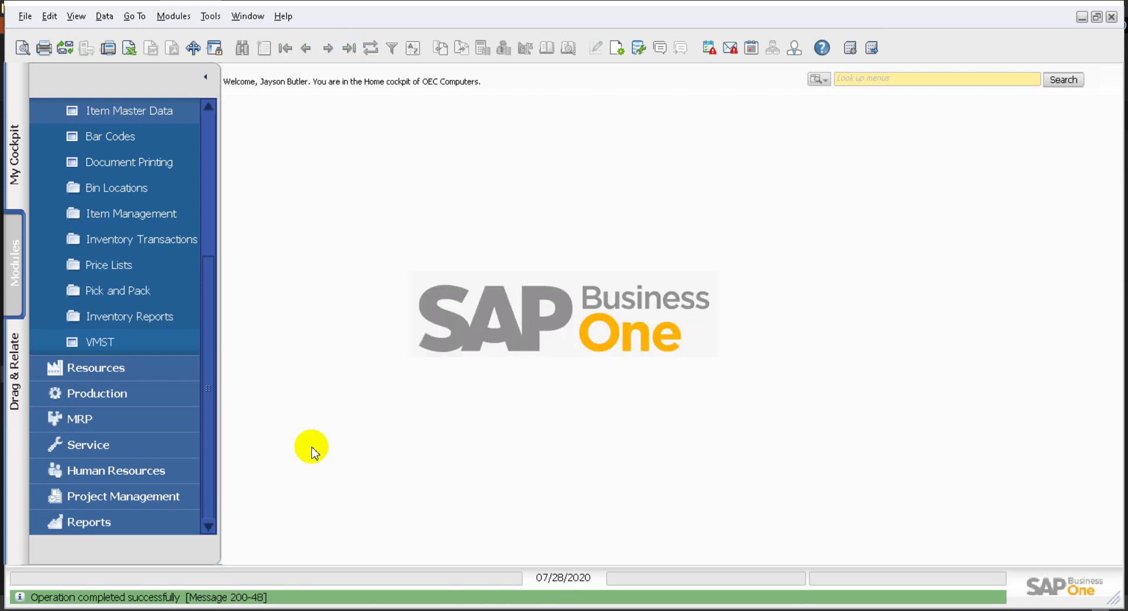
left_click(125, 343)
left_click(349, 48)
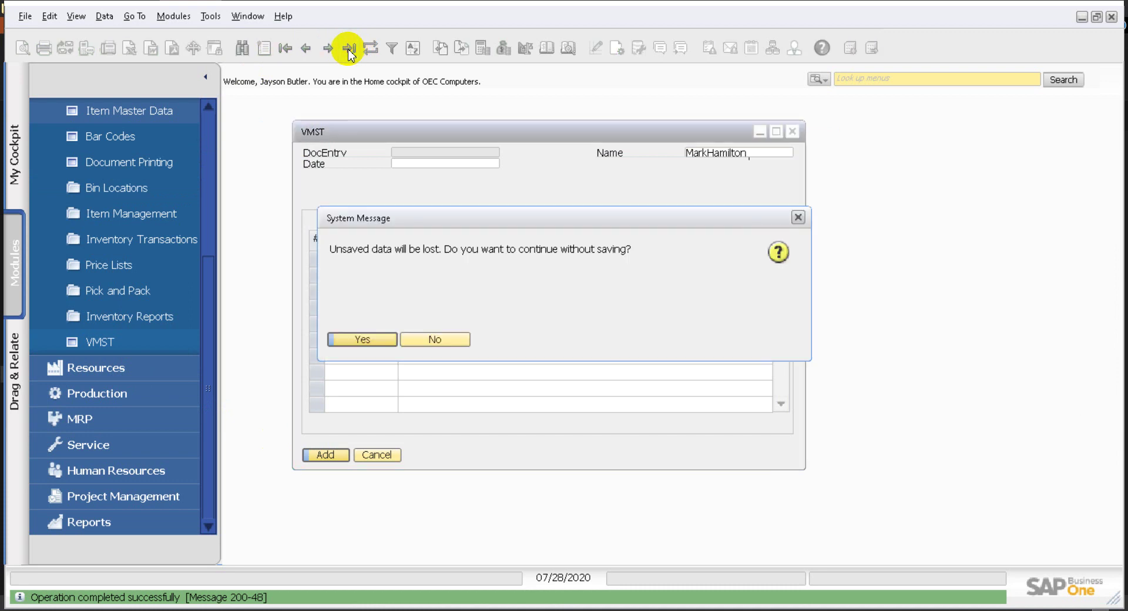
left_click(367, 338)
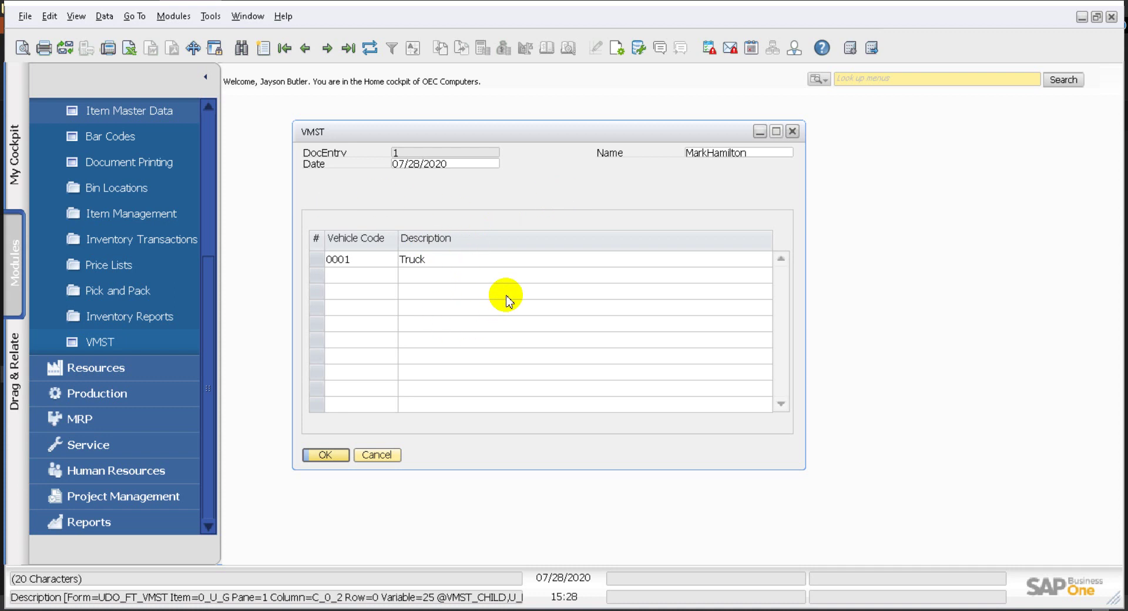
Close the VMST form and collapse the Inventory module.
left_click(323, 455)
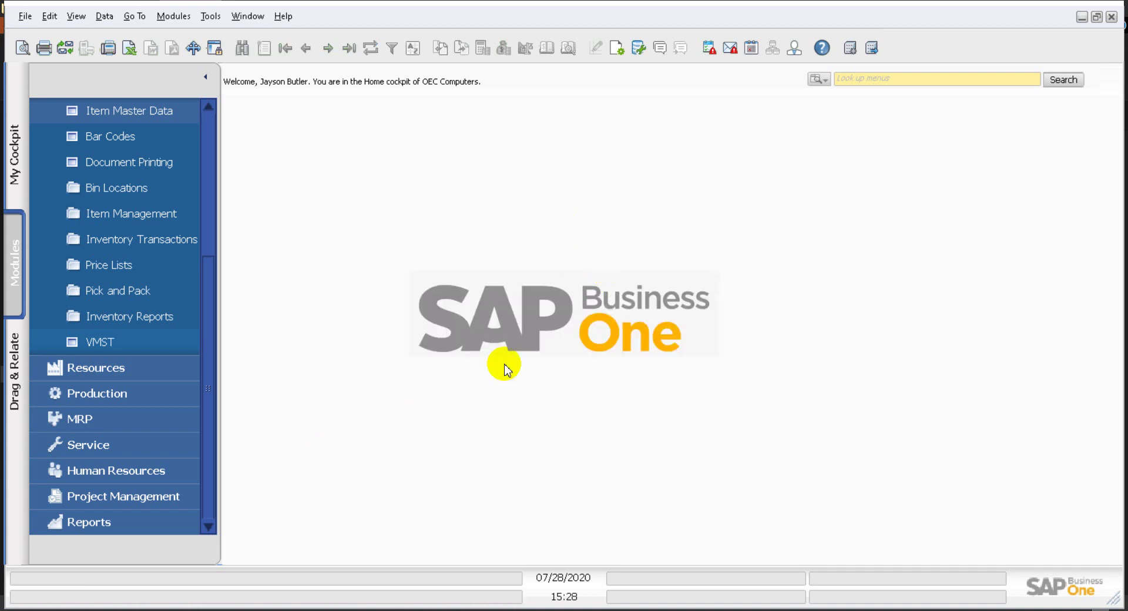
scroll(143, 304, "up", 5)
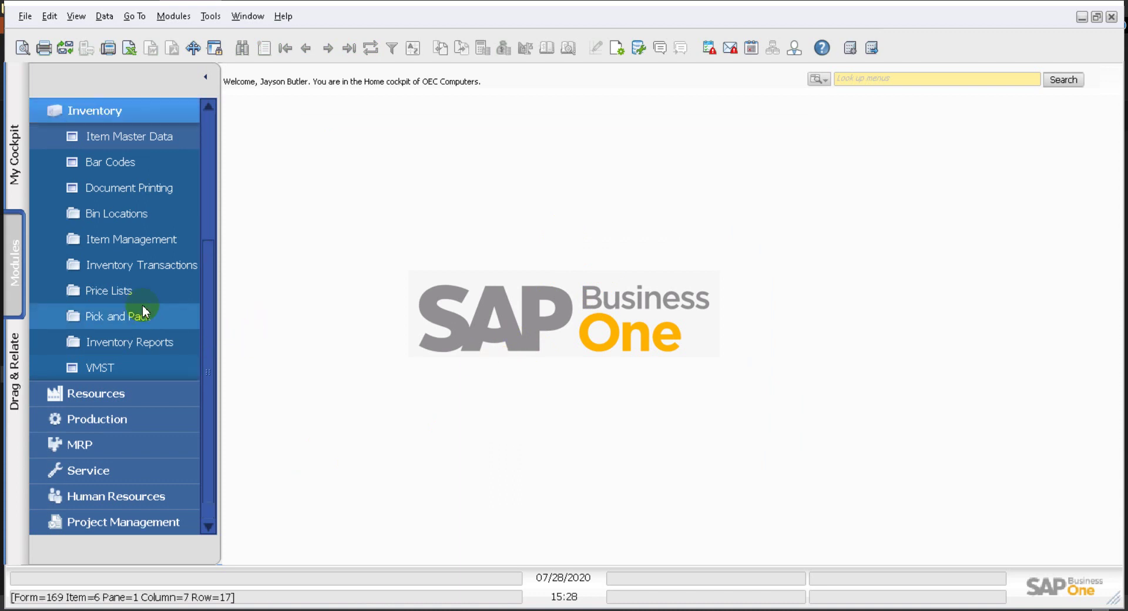
left_click(140, 214)
Browse the Tools menu and Administration module, widening then restoring the Modules panel.
left_click(210, 16)
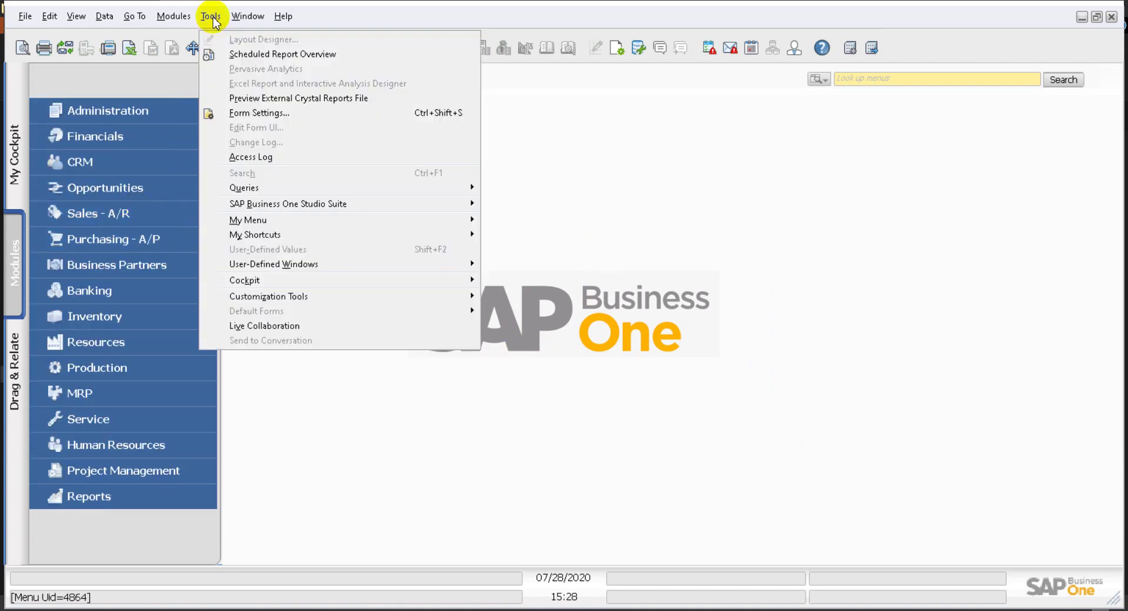
left_click(591, 277)
left_click(141, 116)
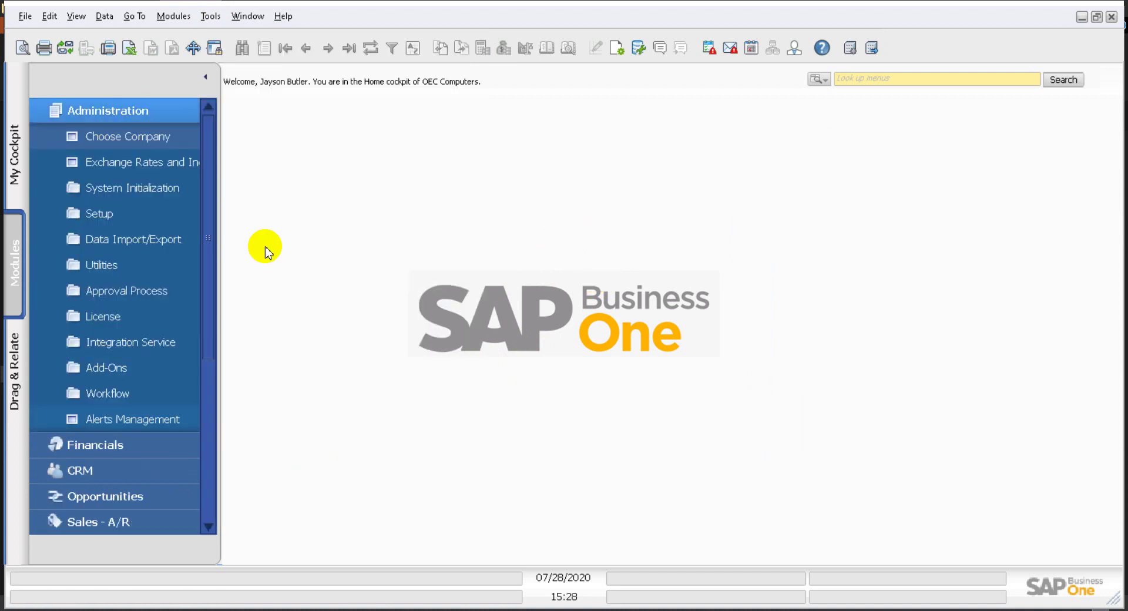
left_click_drag(220, 198, 264, 196)
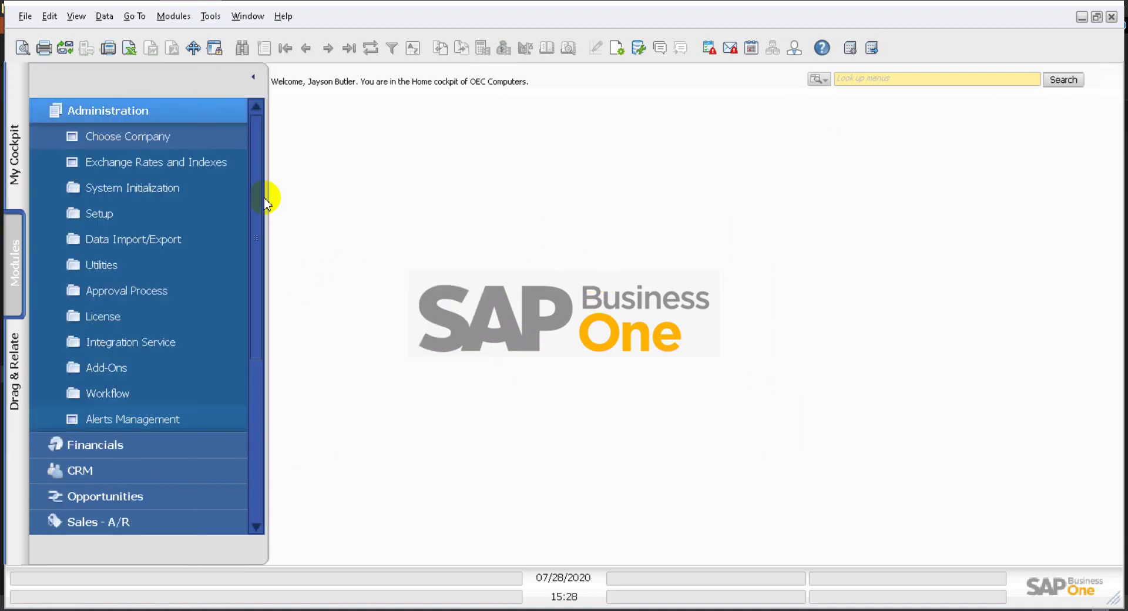
left_click(194, 119)
left_click_drag(269, 156, 201, 161)
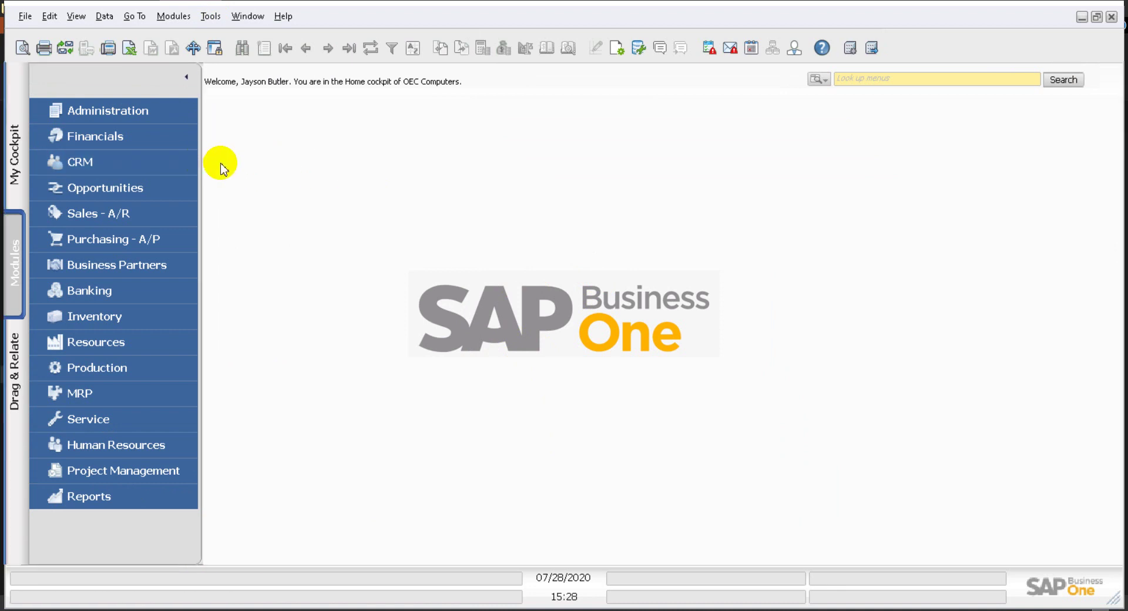